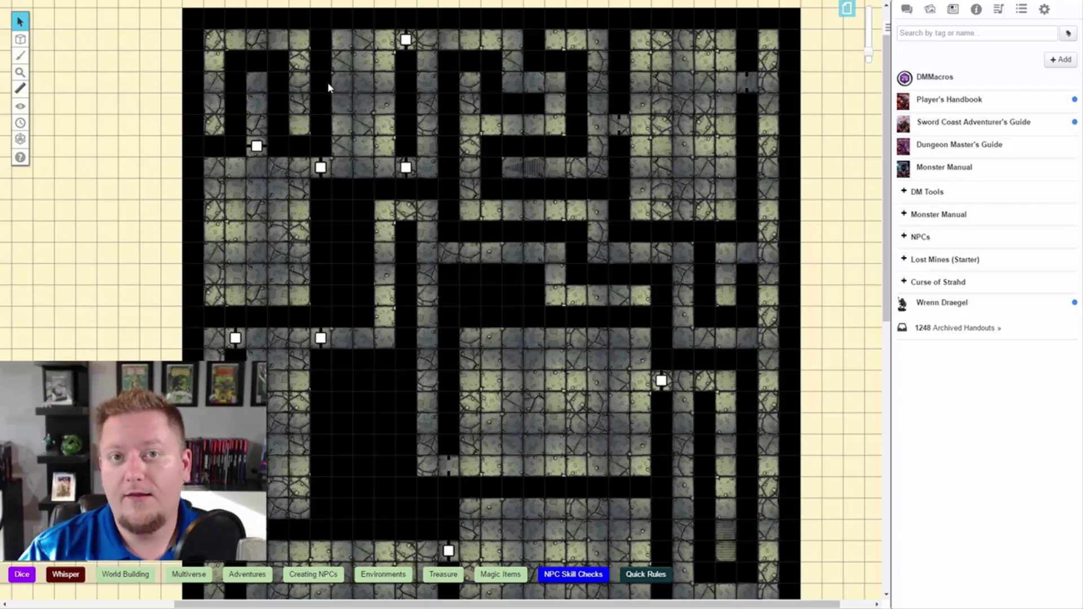
Step: Enable Dynamic Lighting on the untitled map page with Enforce Line of Sight, Only Update on Drop and Restrict Movement
click(848, 9)
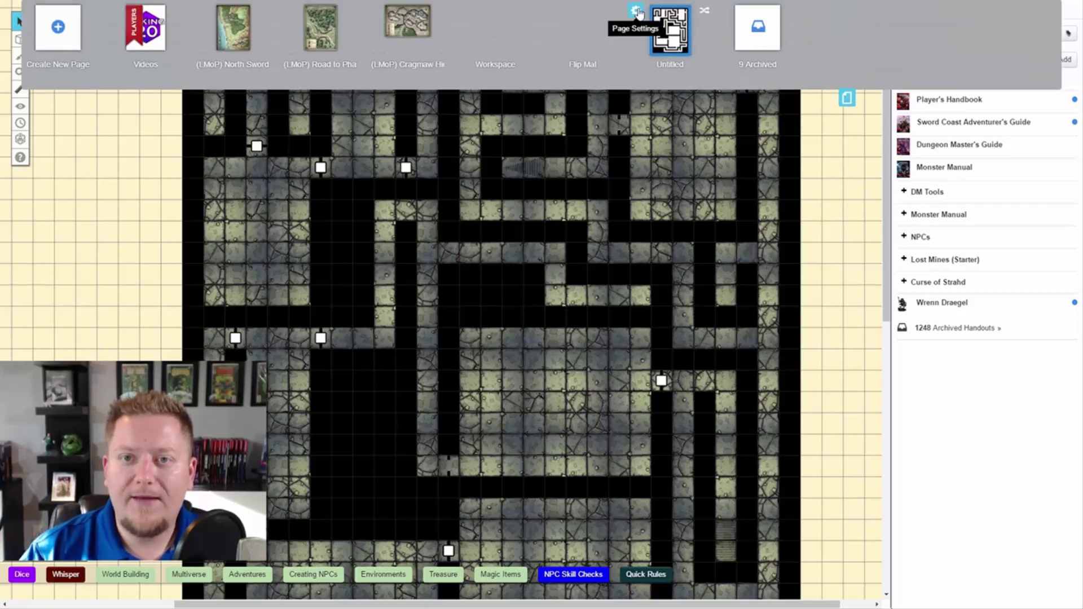
click(638, 12)
scroll(506, 169, down, 3)
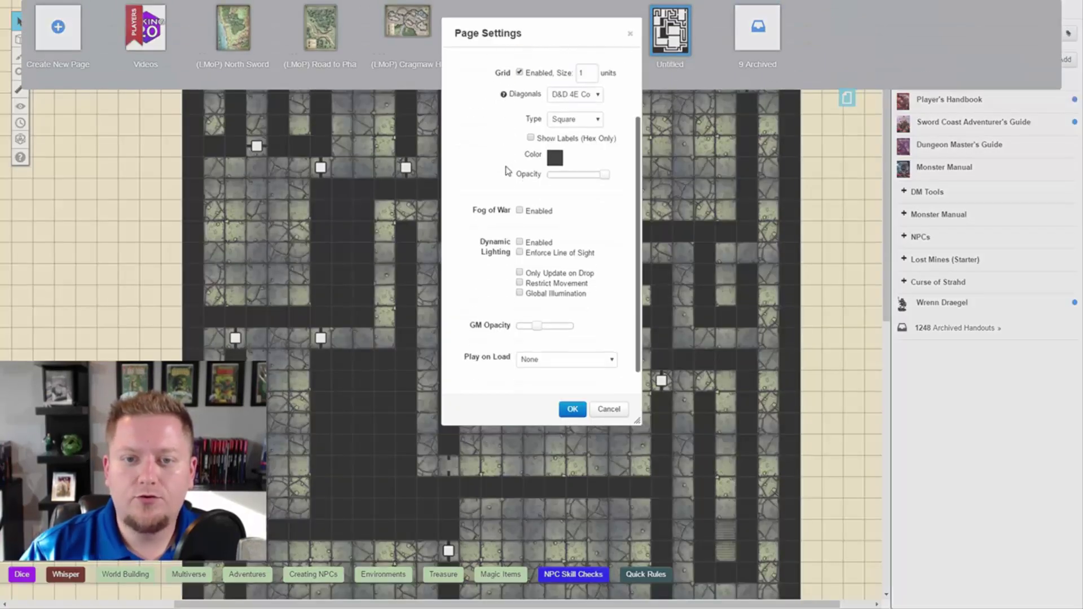
scroll(497, 192, down, 1)
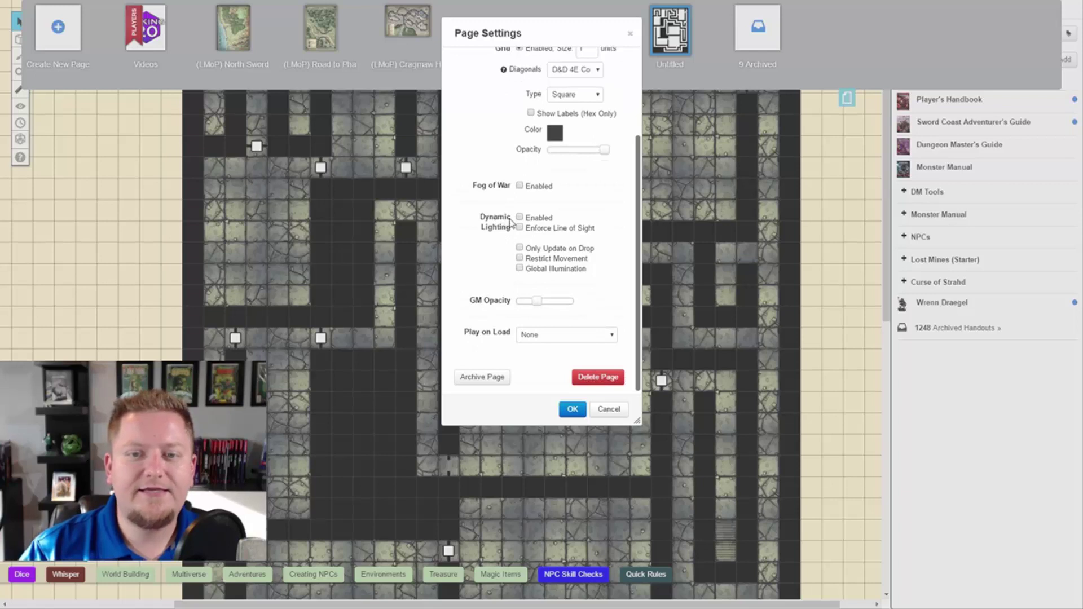
click(519, 218)
click(520, 228)
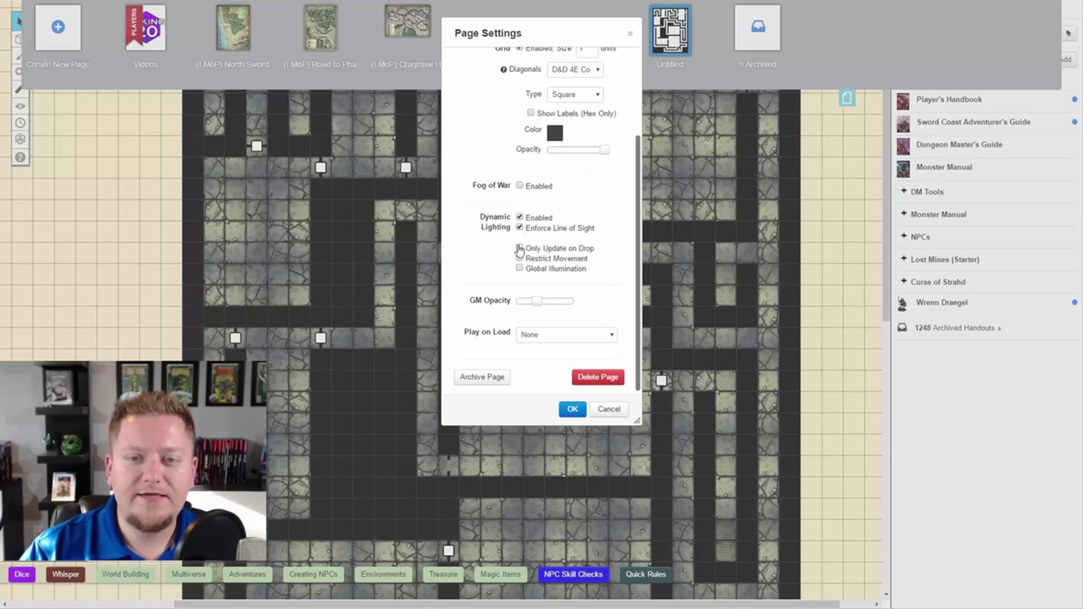
click(519, 248)
click(520, 258)
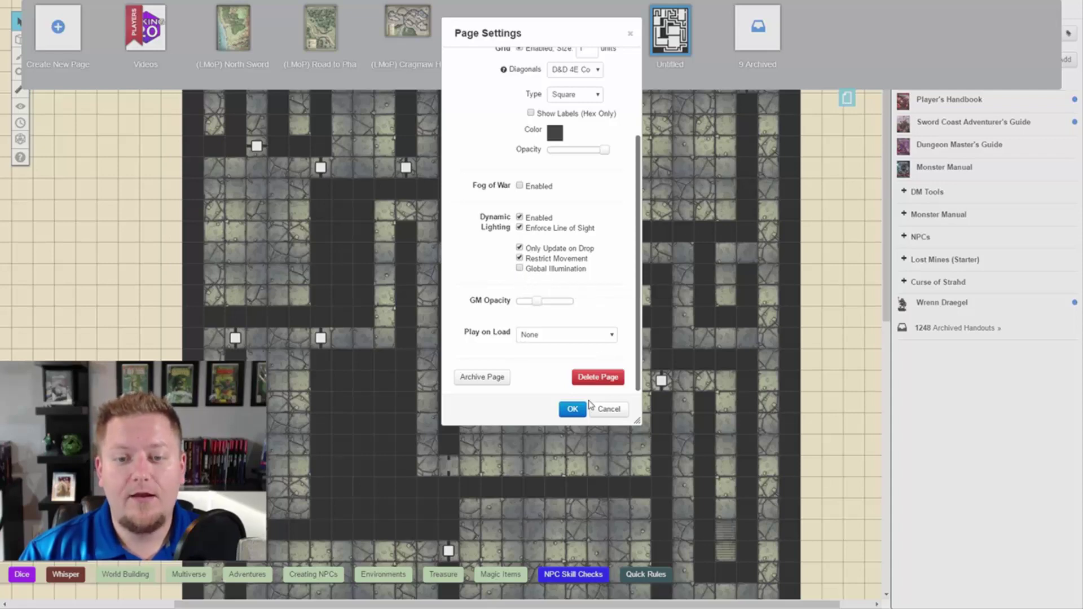
click(572, 409)
click(846, 98)
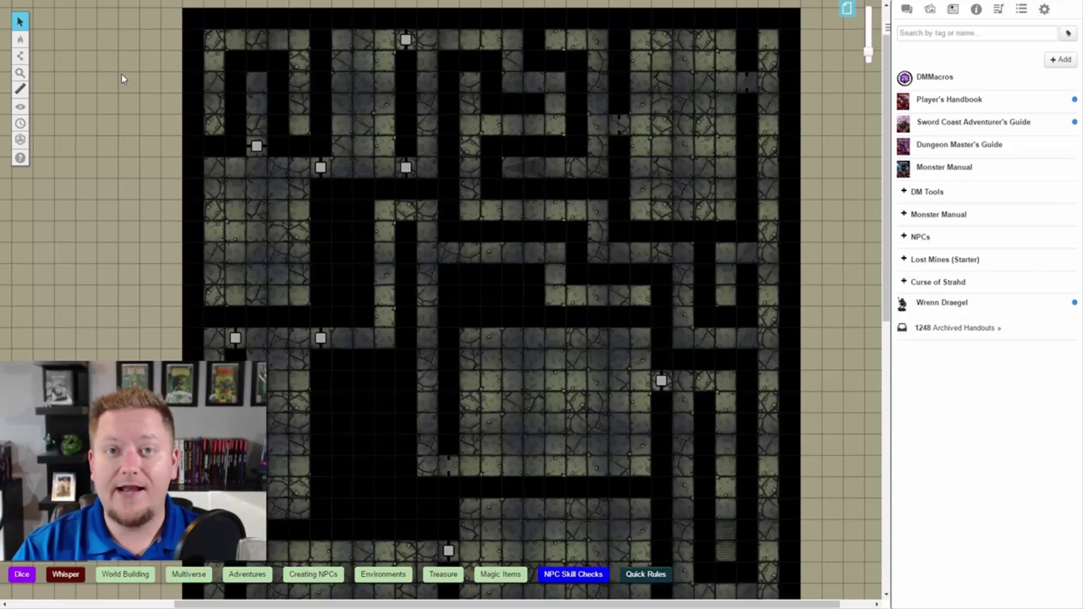
Step: Choose the Polygon/Line tool with a bright green line colour (#00ff00) and Small thickness
mouse_move(24, 44)
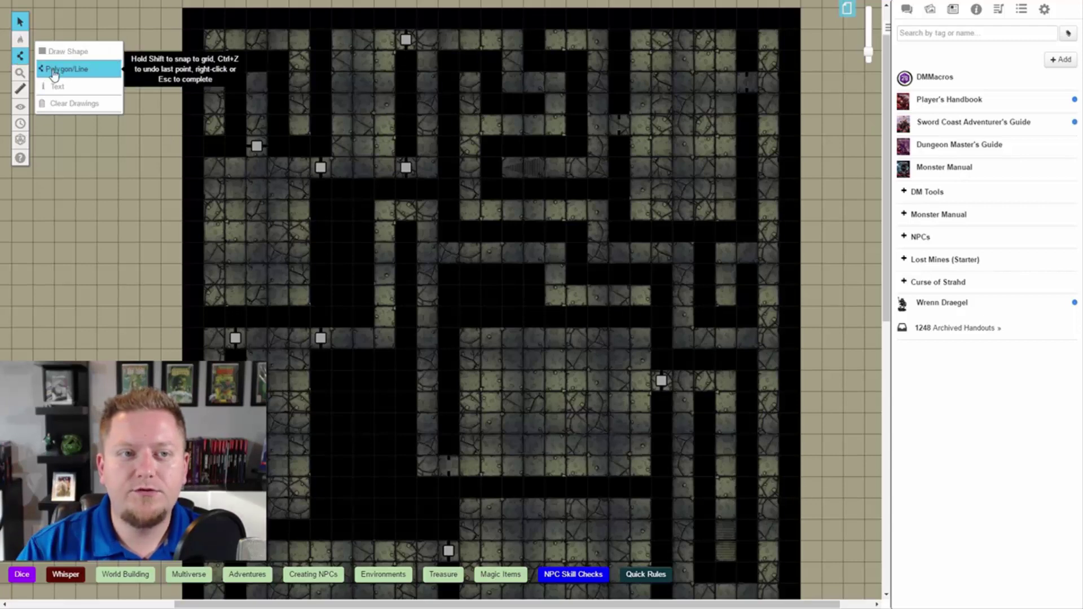
click(54, 73)
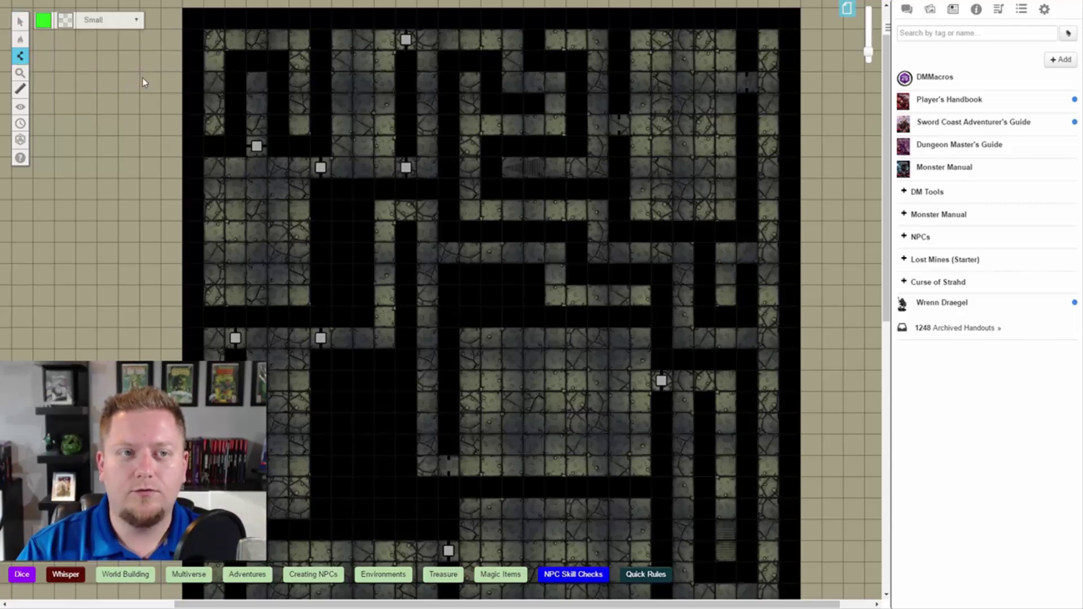
click(46, 22)
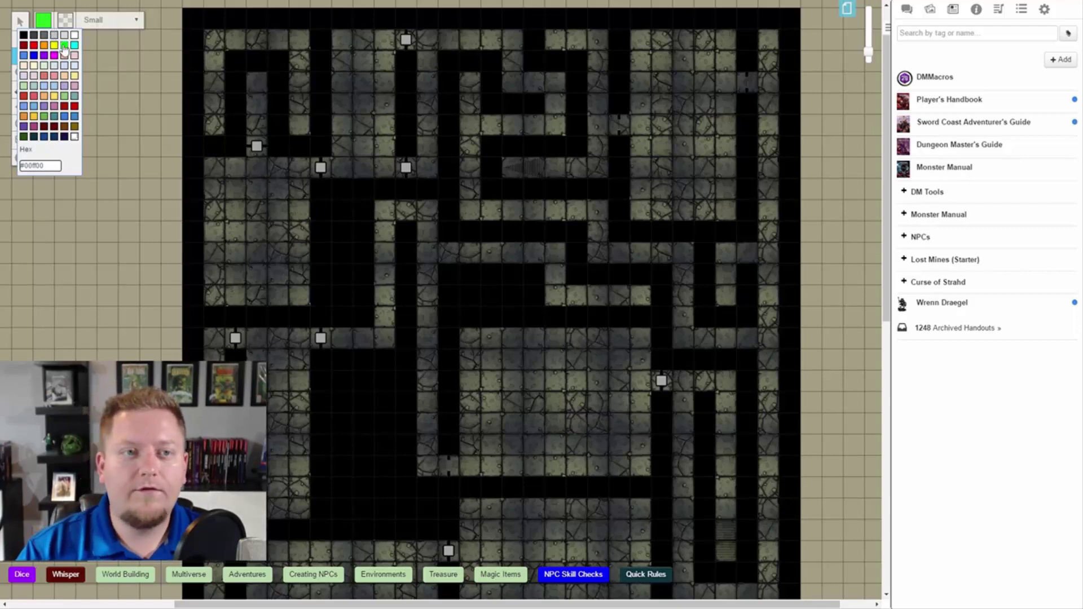
click(64, 45)
click(106, 20)
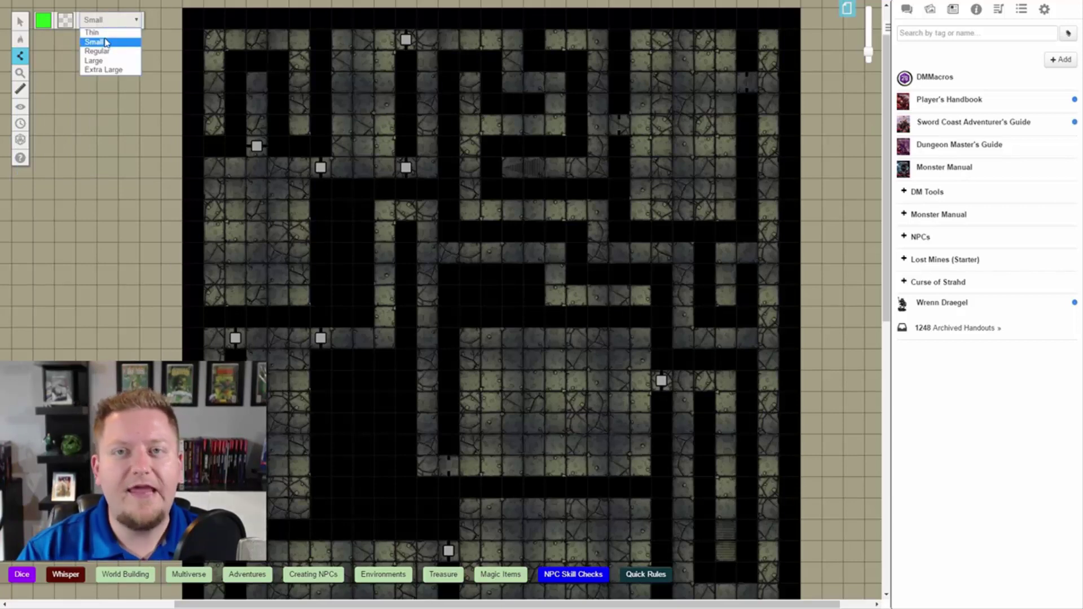
click(105, 41)
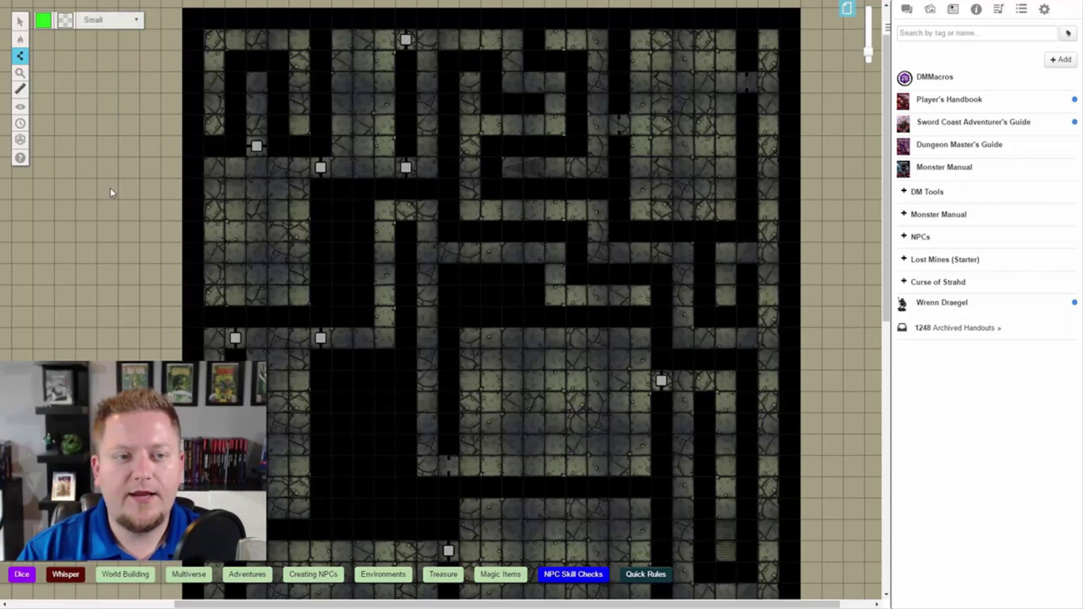
Step: Draw a closed five-sided test polygon in the empty area west of the dungeon map
drag(110, 189, 64, 235)
click(141, 302)
click(168, 218)
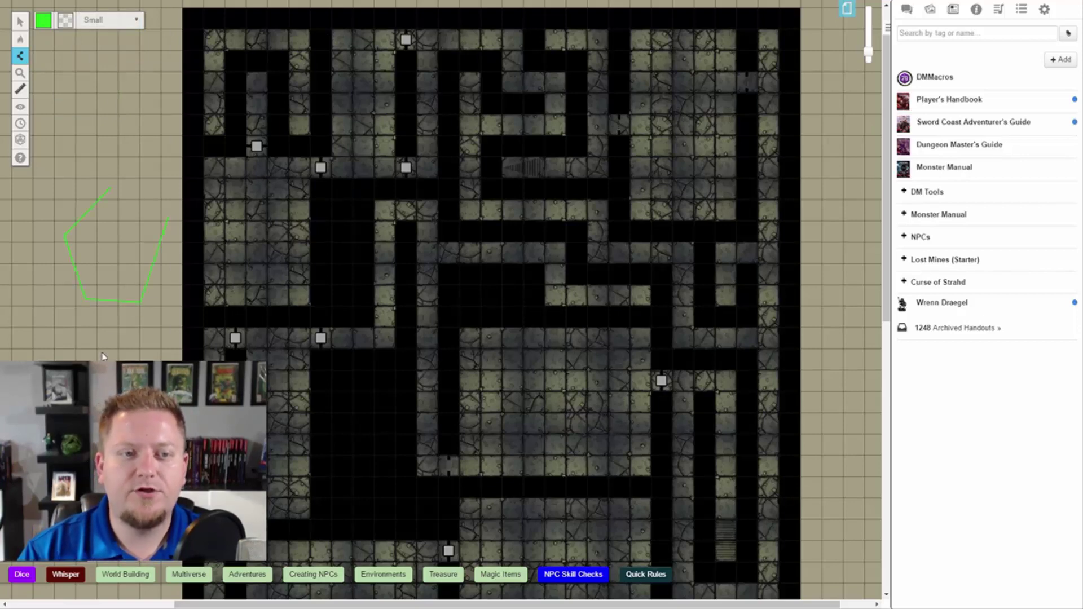
click(110, 189)
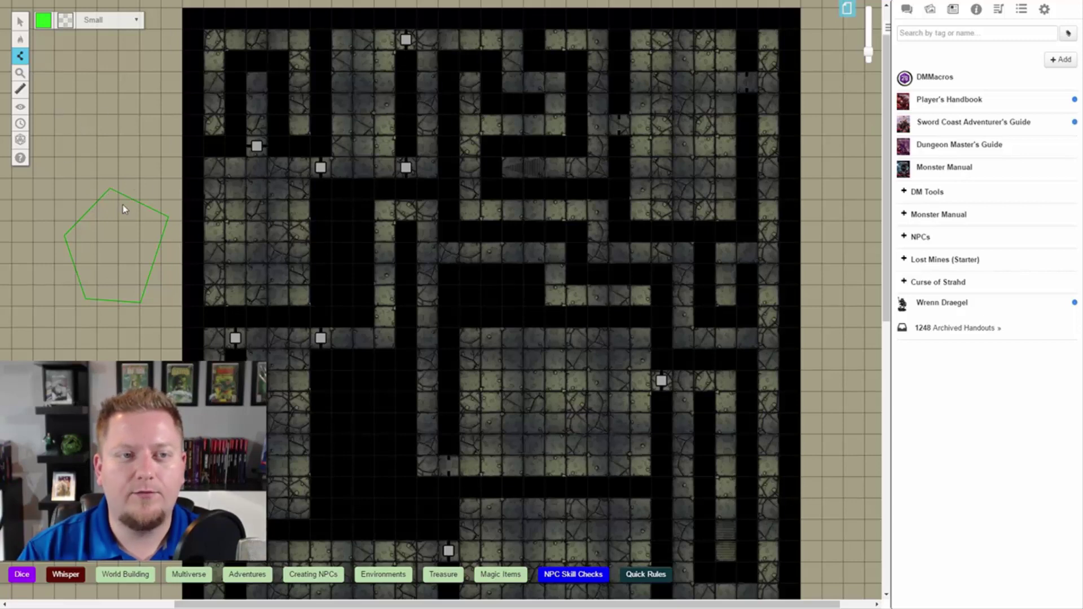
Step: Delete the green test pentagon beside the map
click(24, 22)
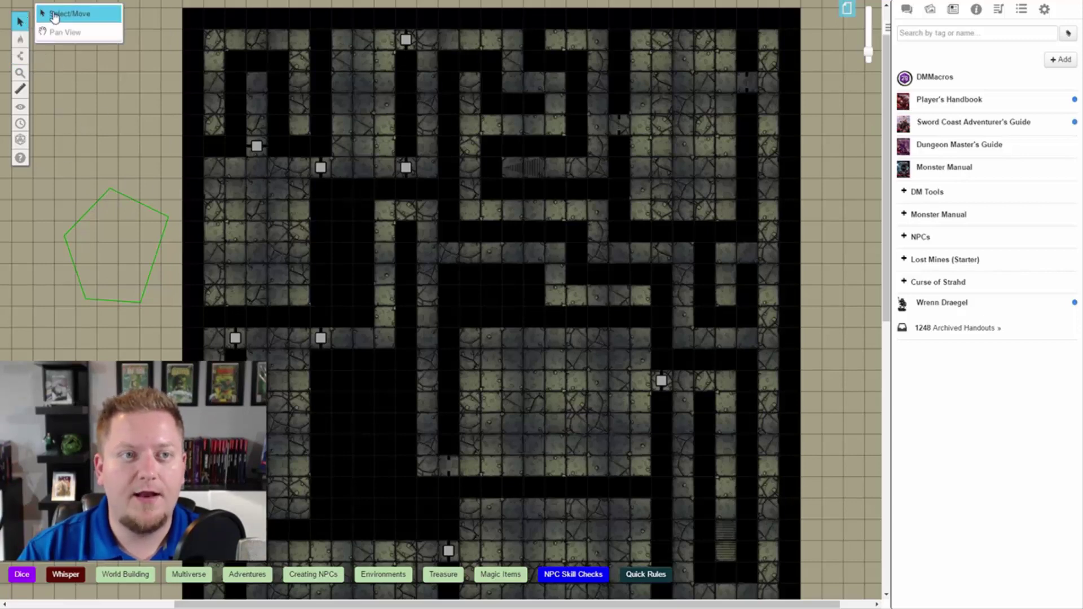
drag(60, 143, 110, 291)
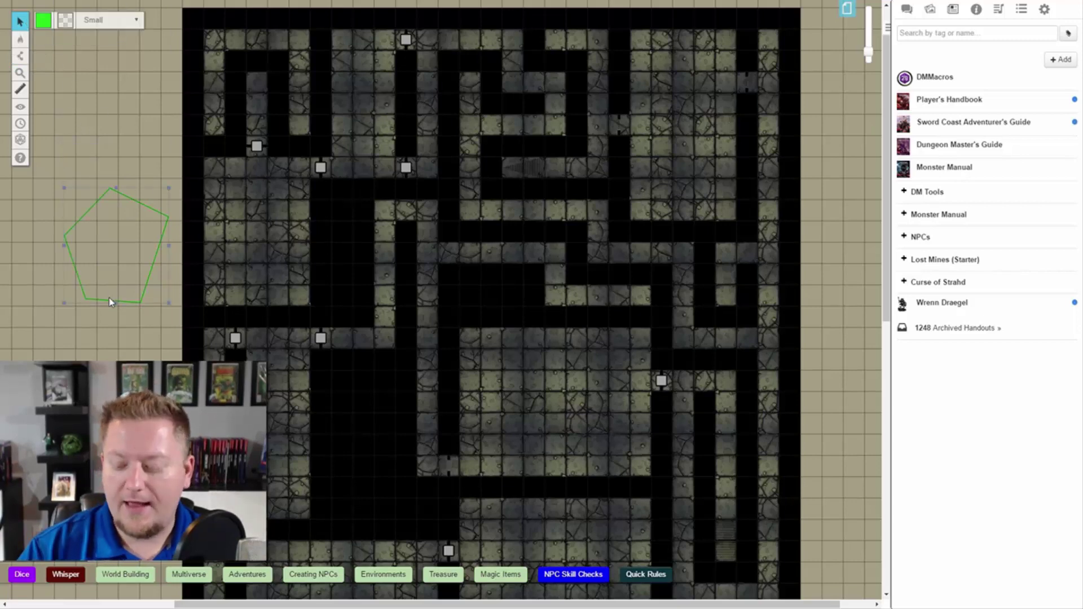
key(Delete)
Step: Trace the west, south and east walls of the dungeon's large northwestern room with a green polyline, stopping below its east door
click(20, 58)
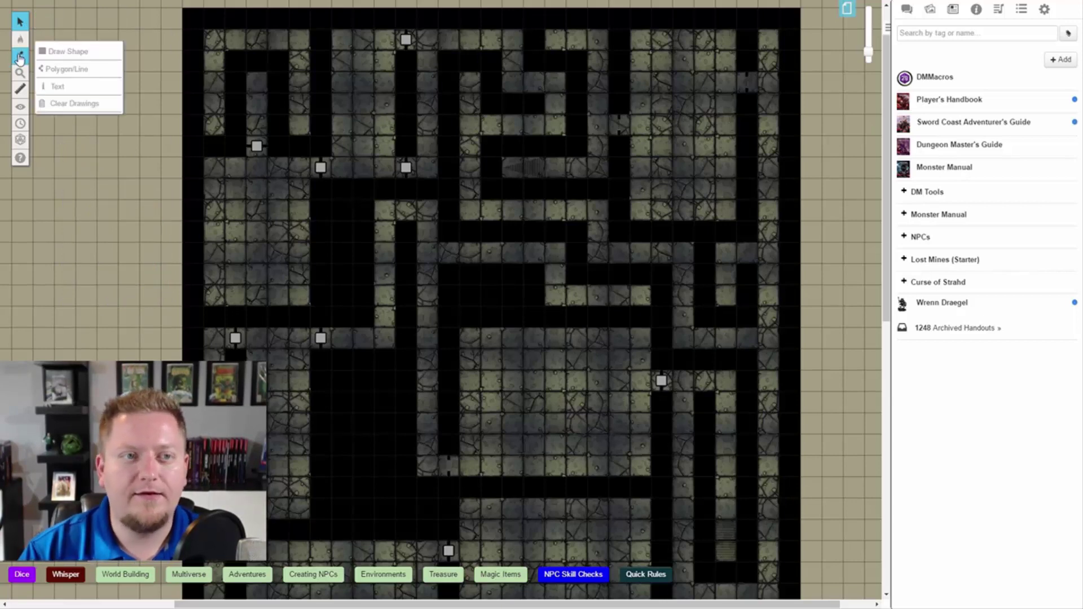
click(62, 69)
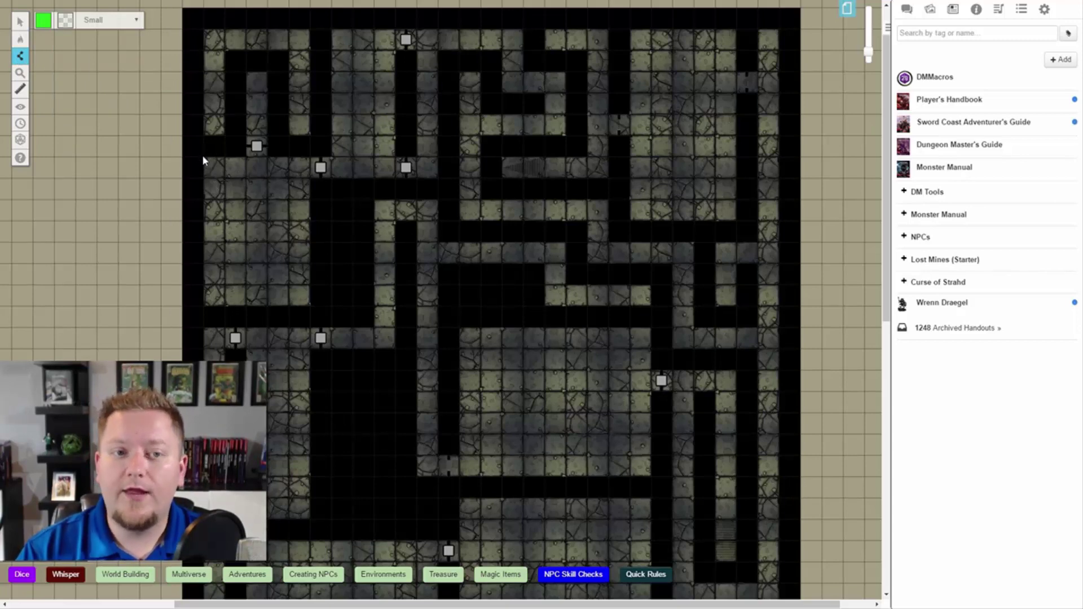
click(203, 158)
click(203, 306)
click(309, 306)
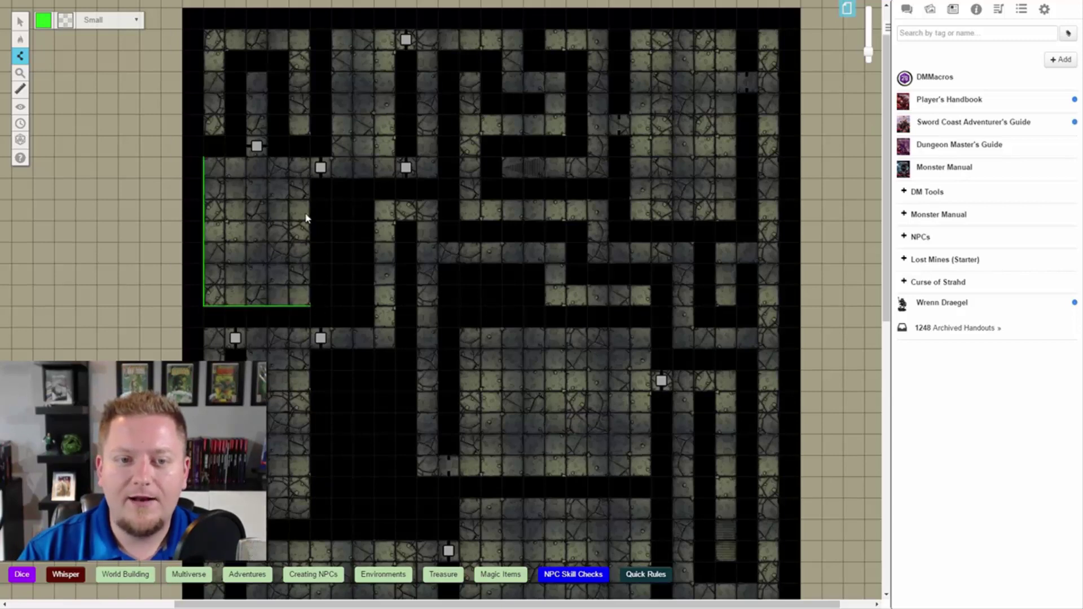
click(311, 179)
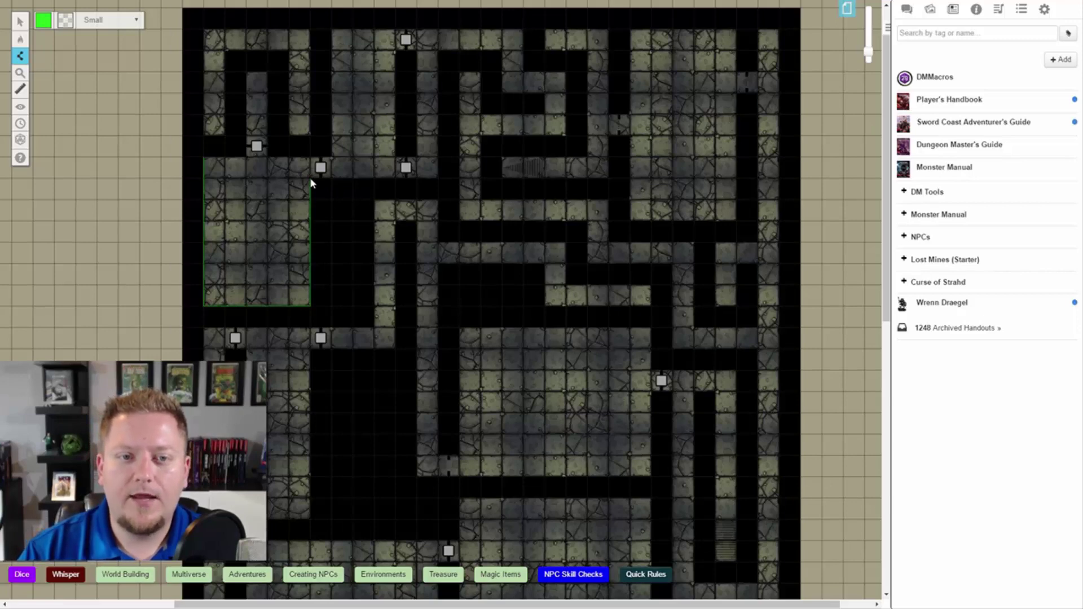
Step: Trace the wall from the room's east door along the corridor, around the winding wall block and along the passage's south edge
click(437, 178)
click(438, 49)
click(502, 51)
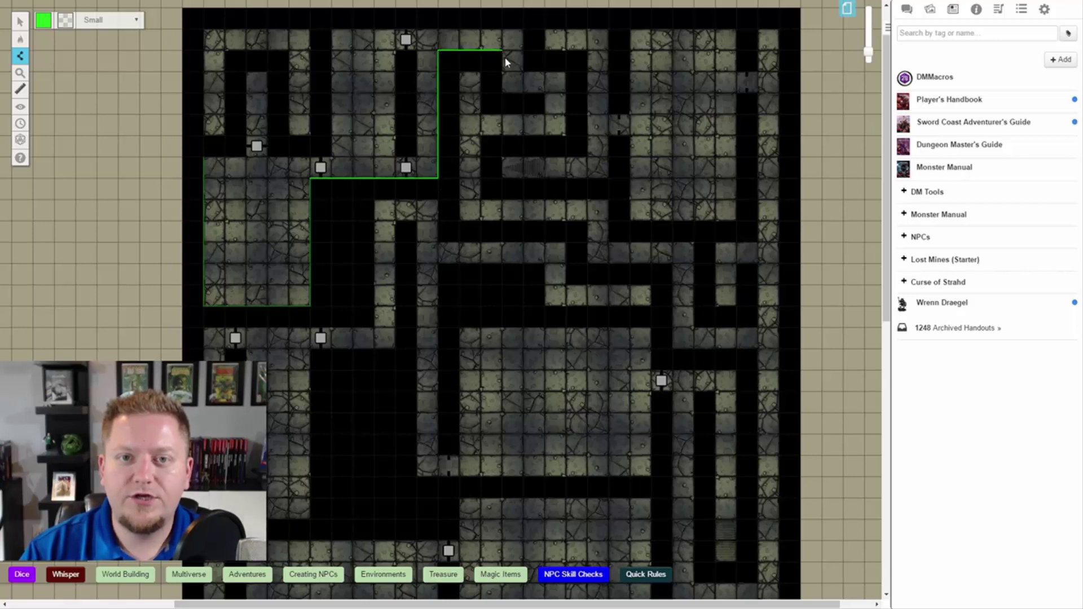
click(544, 93)
click(545, 114)
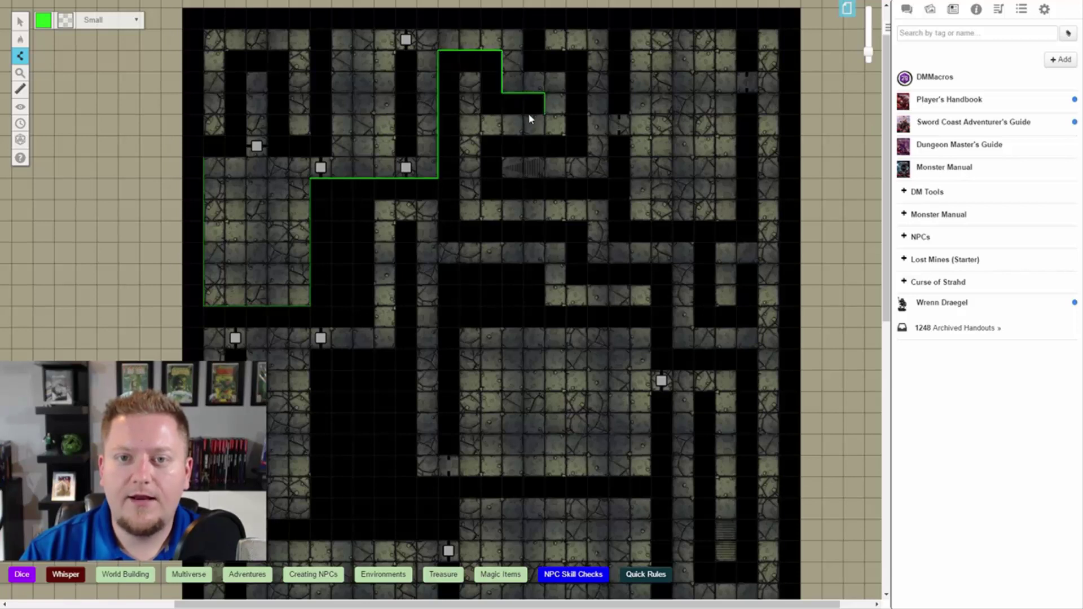
click(481, 114)
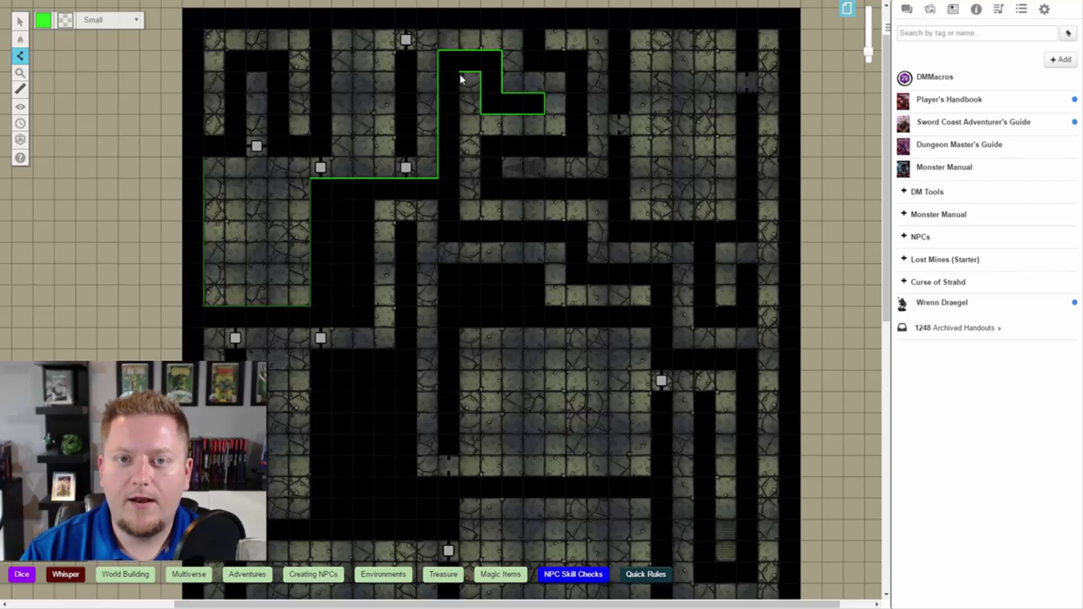
click(459, 220)
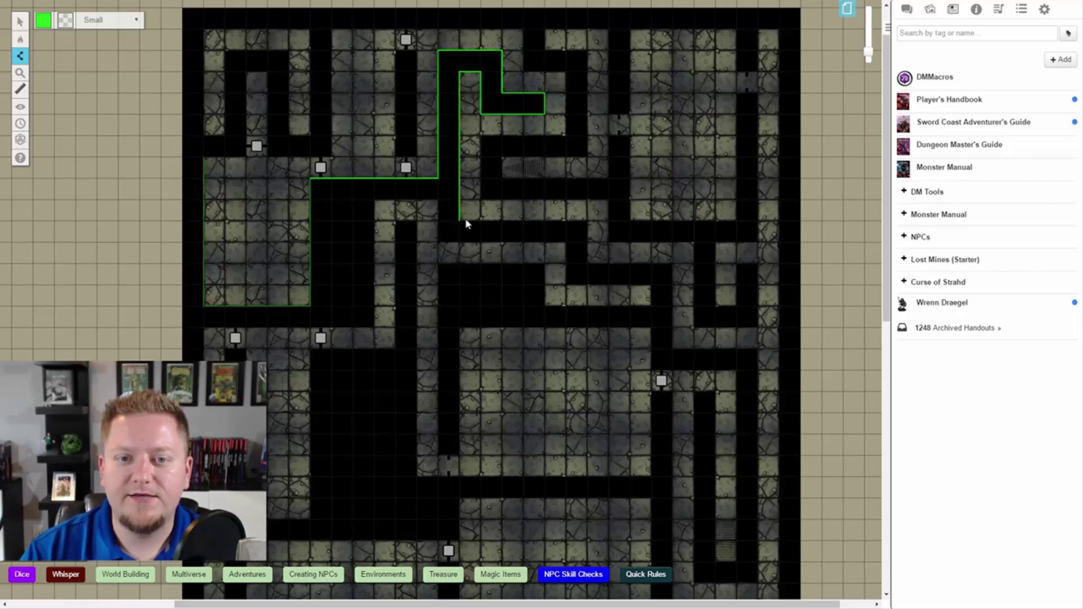
click(585, 221)
double_click(581, 221)
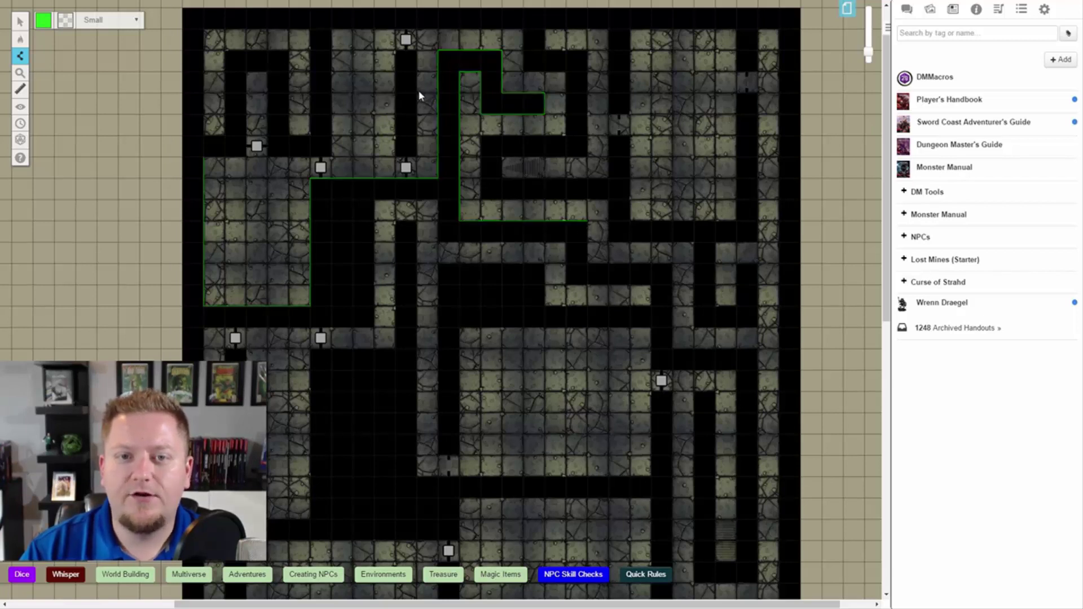
Step: Outline the narrow vertical wall block between the two doors of the north corridor as a closed rectangle
click(395, 51)
double_click(395, 157)
click(417, 157)
click(416, 51)
double_click(396, 52)
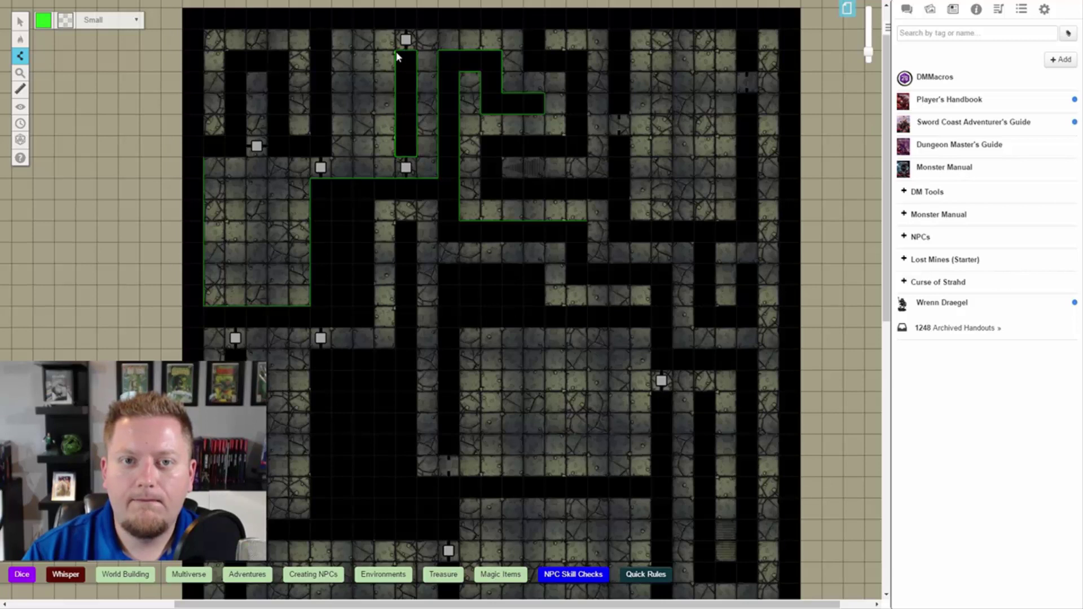
Step: Trace the northwestern room's north wall, including the narrow alcove behind its north door
click(204, 157)
double_click(245, 156)
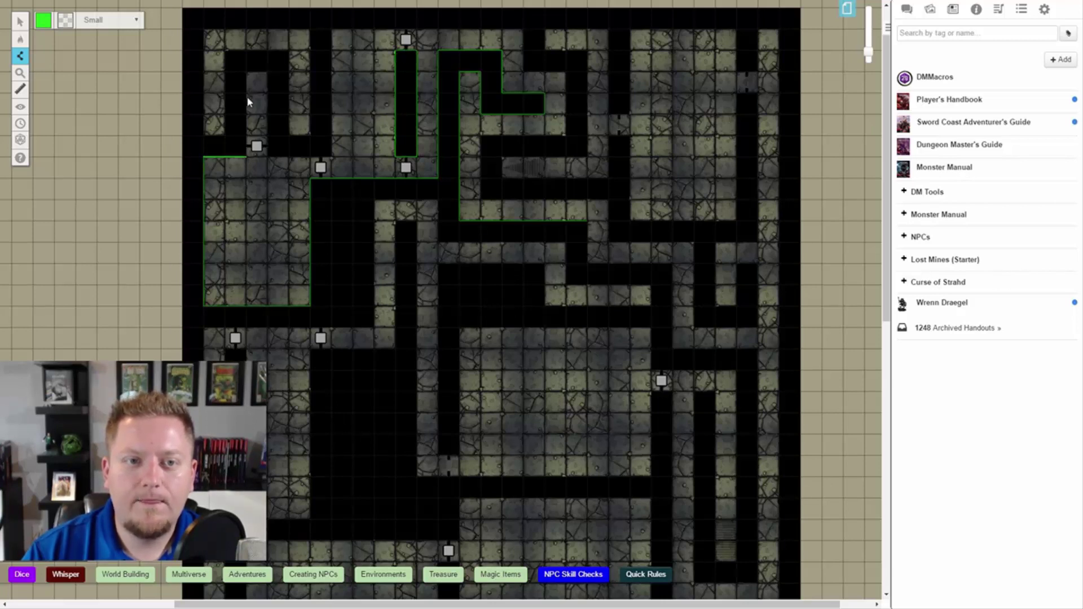
click(246, 72)
double_click(267, 72)
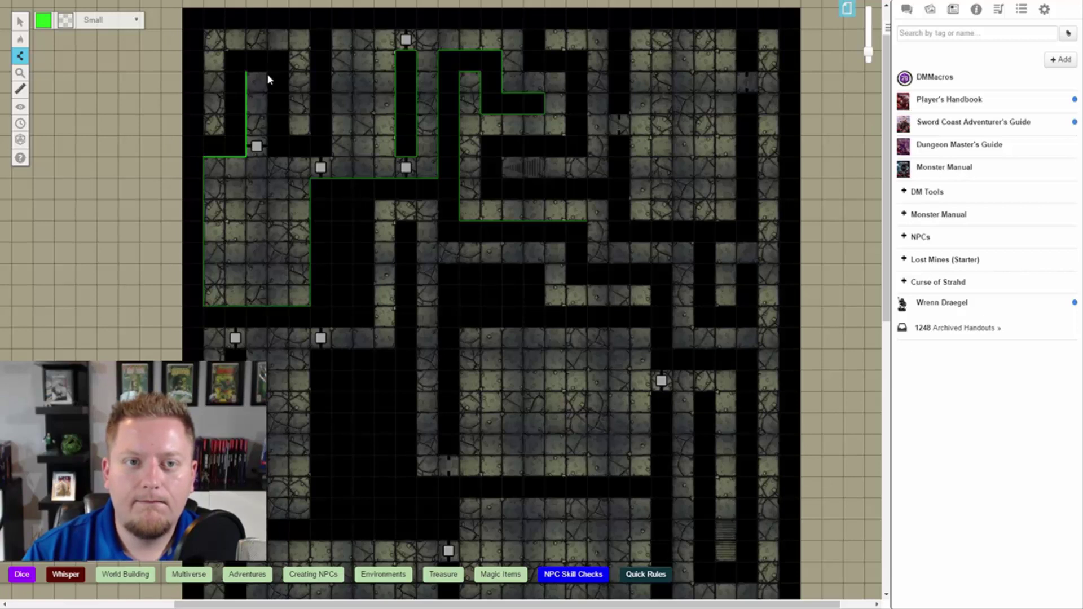
double_click(268, 153)
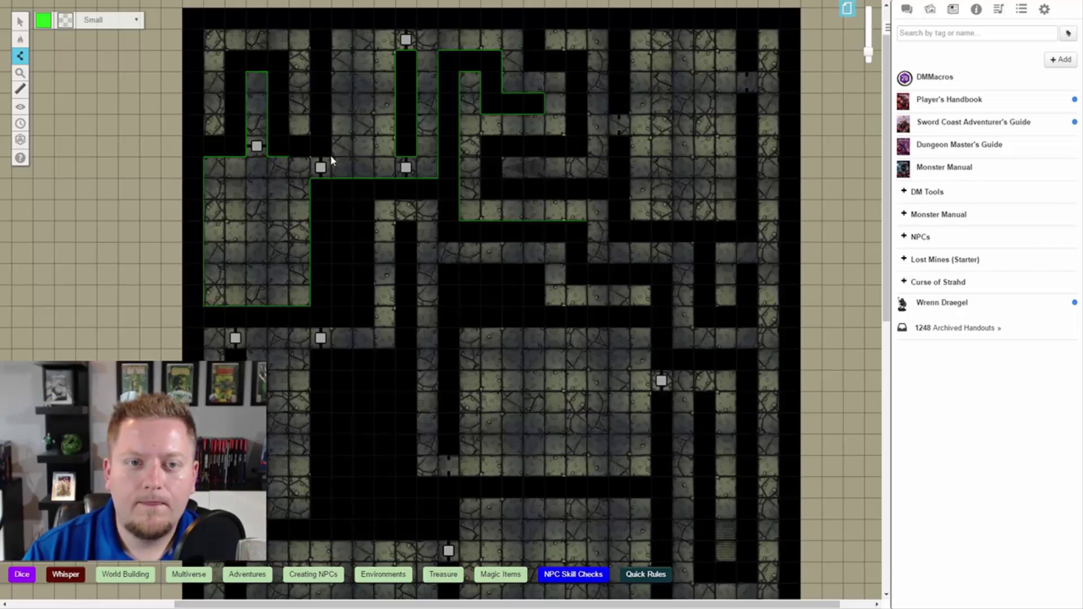
Step: Trace the adjoining room's west wall and north wall, ending just past its northeast door
double_click(332, 29)
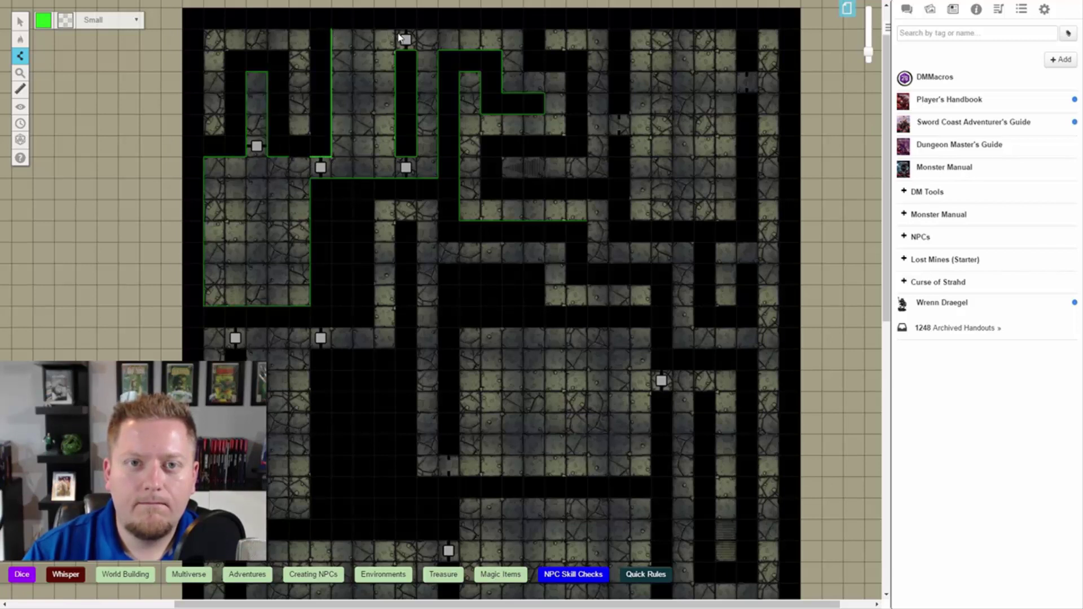
click(396, 29)
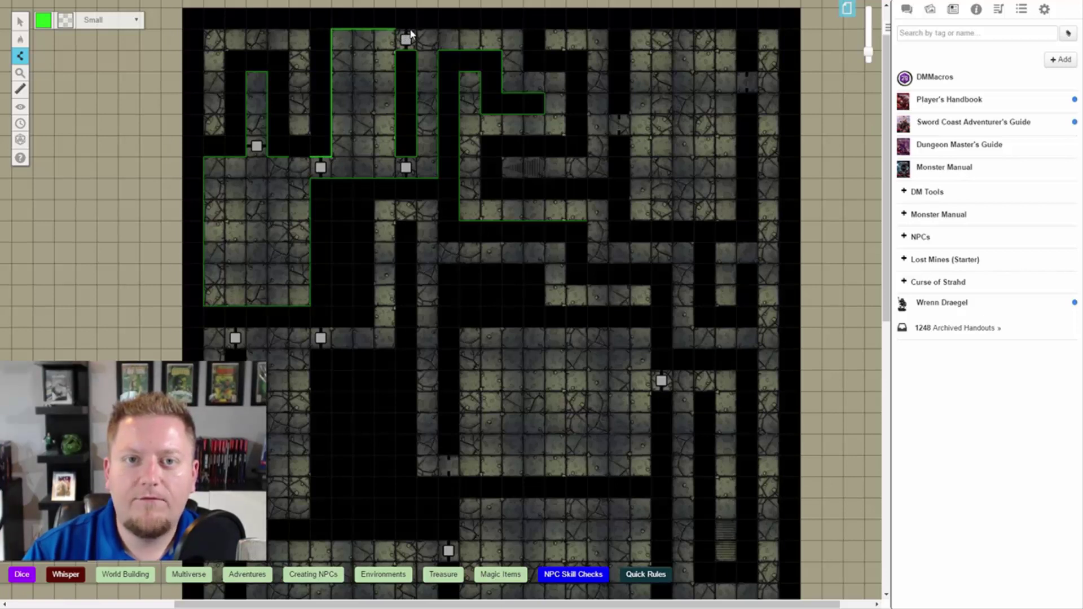
click(417, 30)
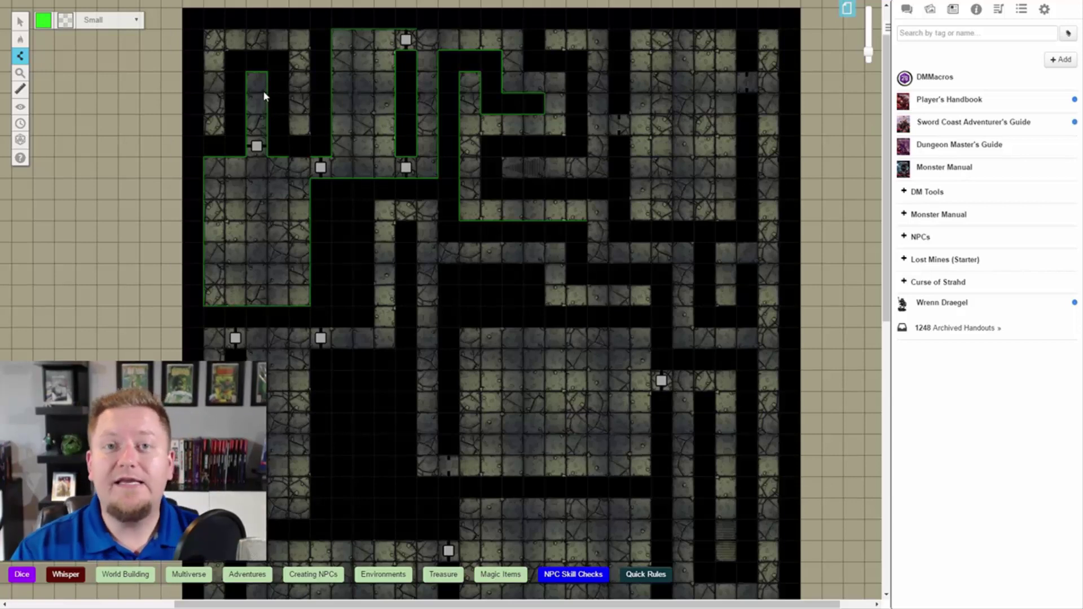
Step: Set the polygon line colour to cyan and its thickness to Large
click(44, 24)
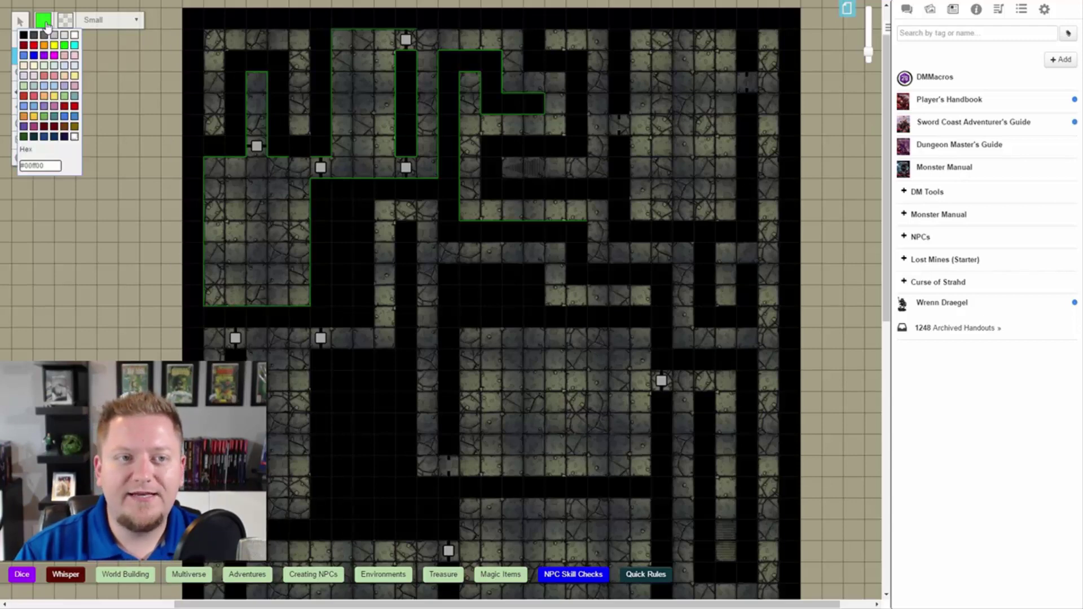
click(76, 46)
click(108, 21)
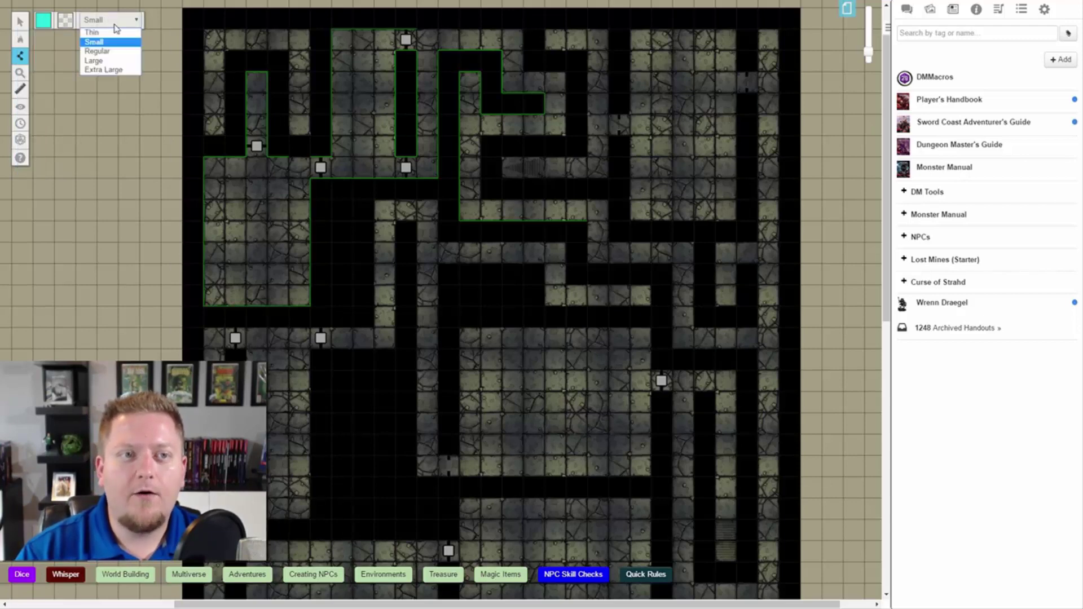
click(118, 62)
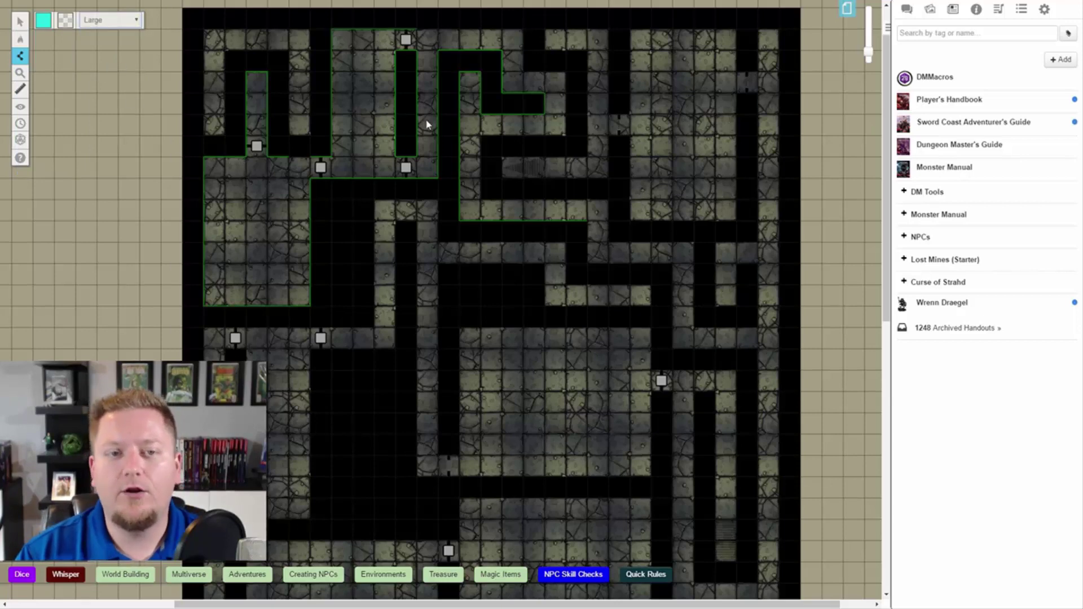
drag(869, 52, 869, 41)
drag(646, 603, 526, 603)
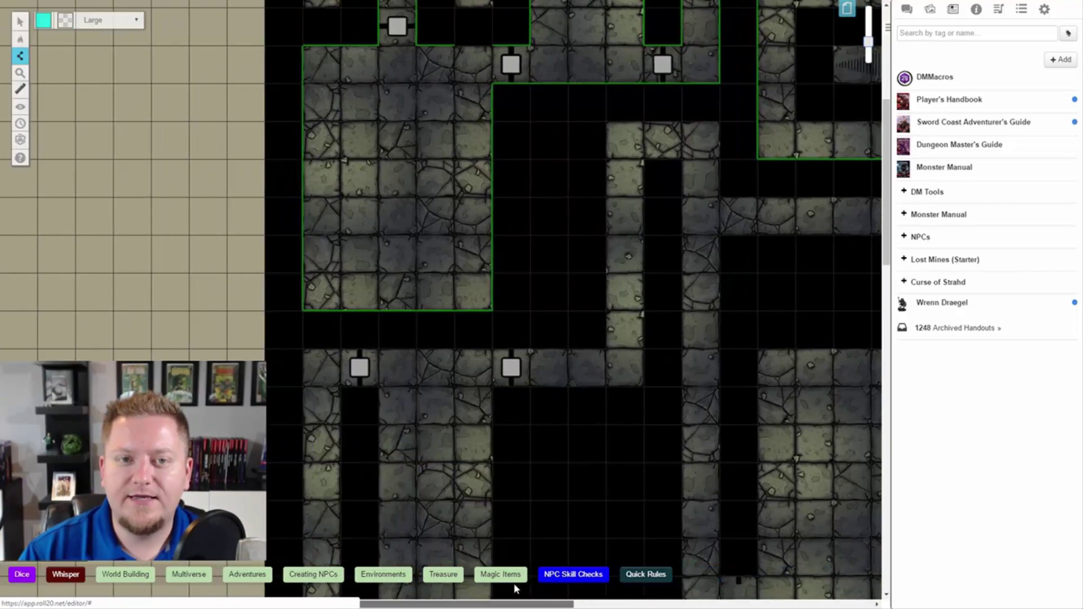
Step: Draw a horizontal cyan line across the northwestern room's north door, running slightly past both door jambs
scroll(541, 353, up, 5)
scroll(462, 268, down, 1)
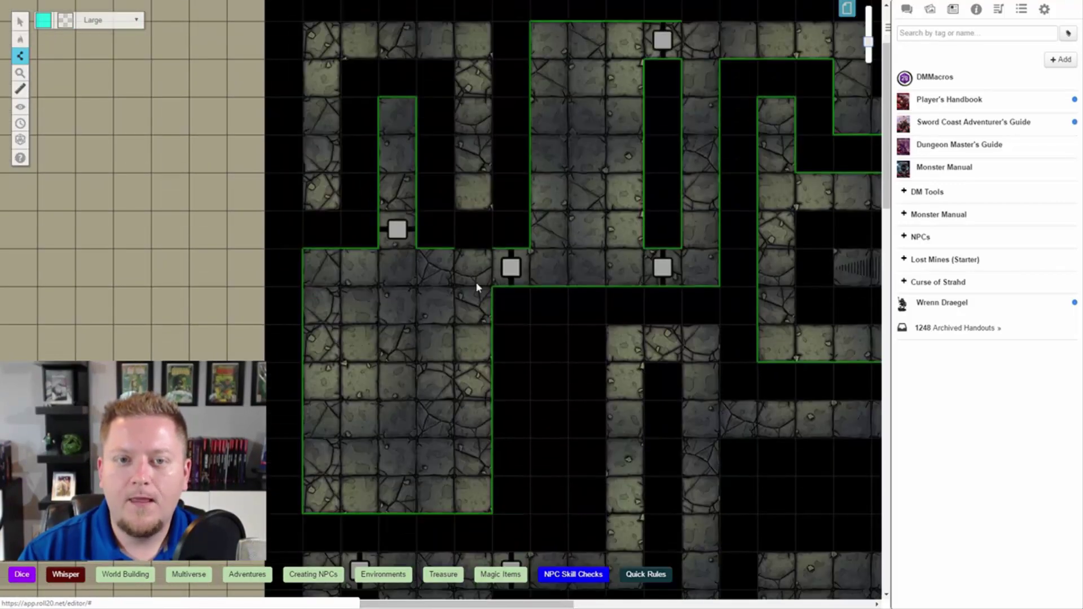
click(371, 228)
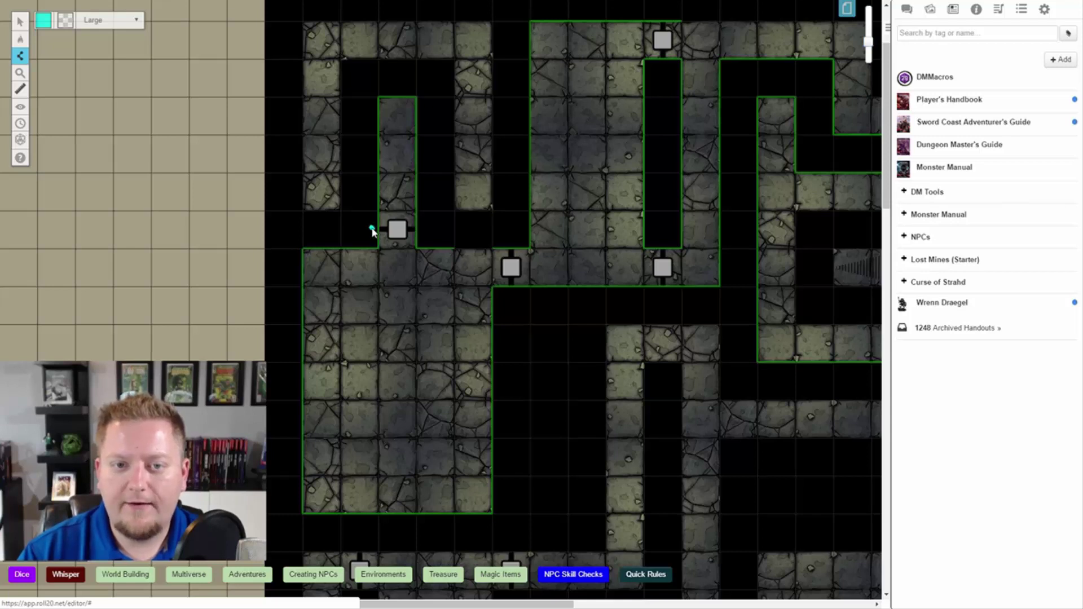
double_click(421, 228)
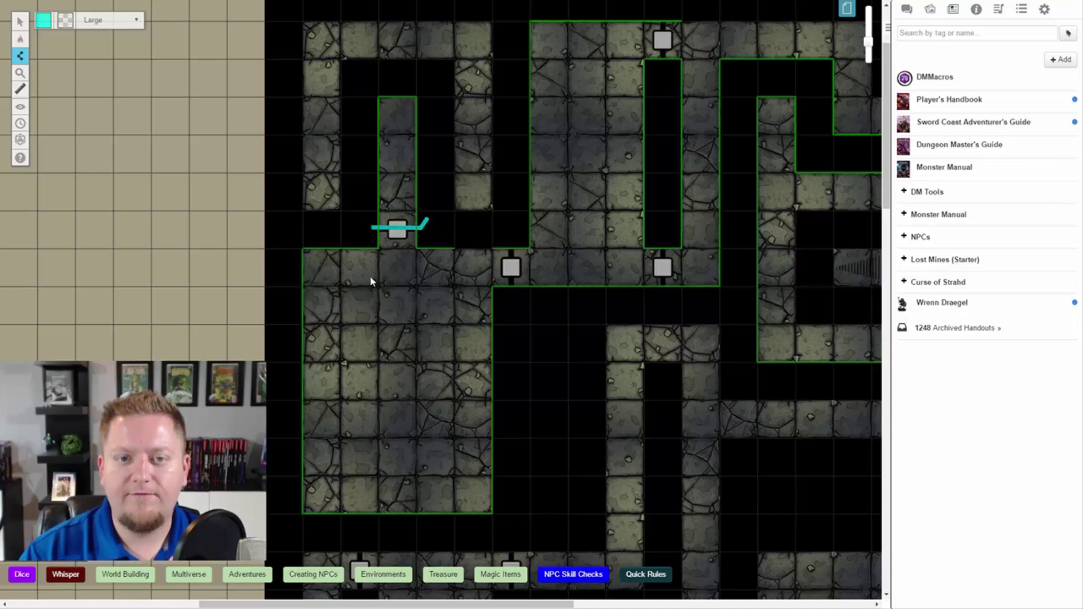
Step: Slide the north door's cyan line west off the doorway and move it back across the door
click(20, 22)
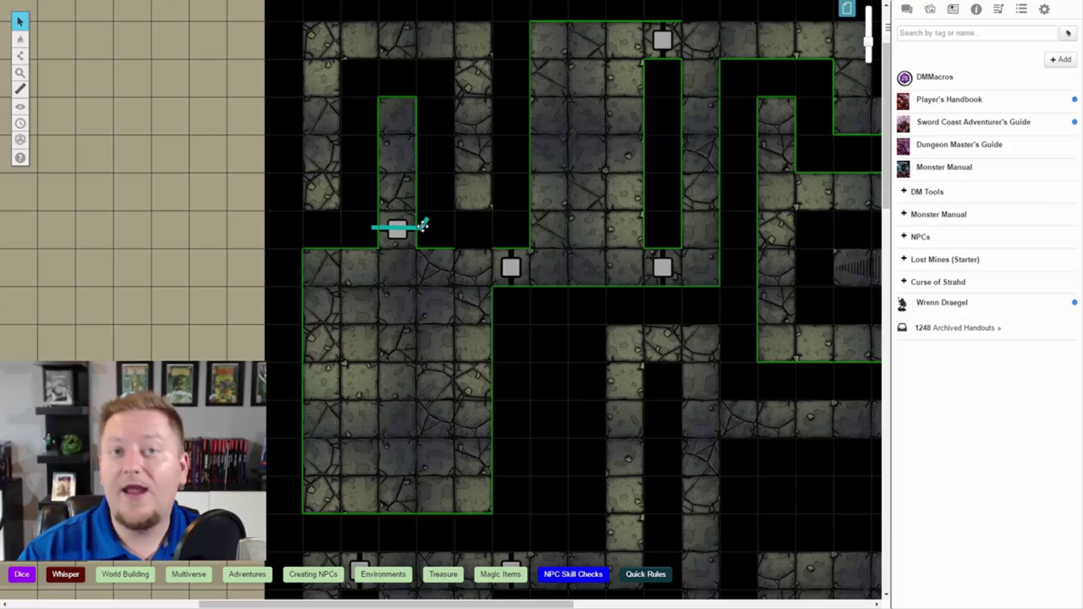
drag(424, 226, 341, 228)
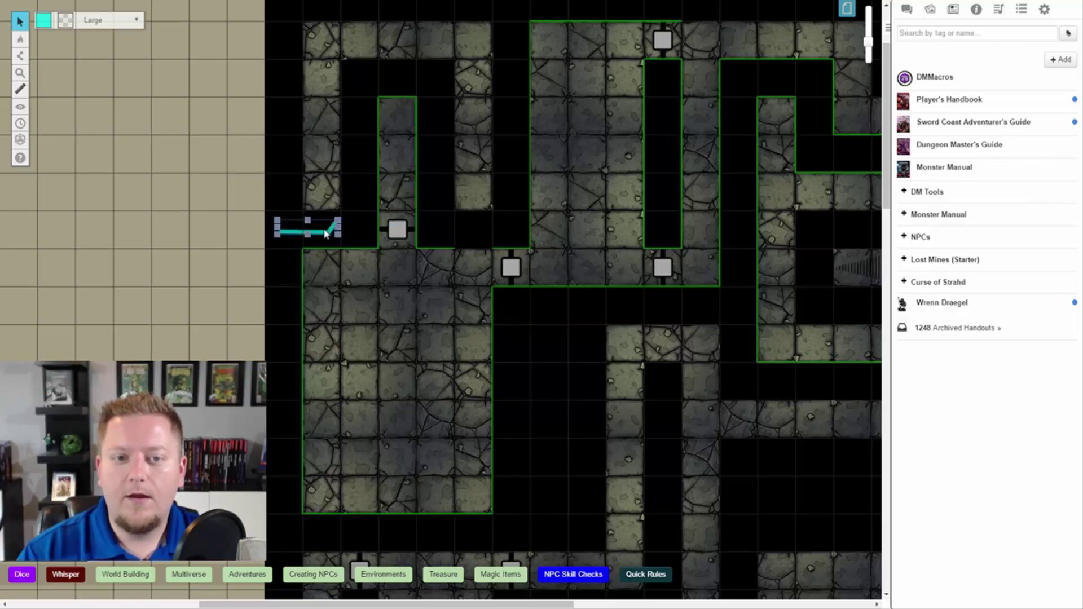
drag(332, 232, 426, 223)
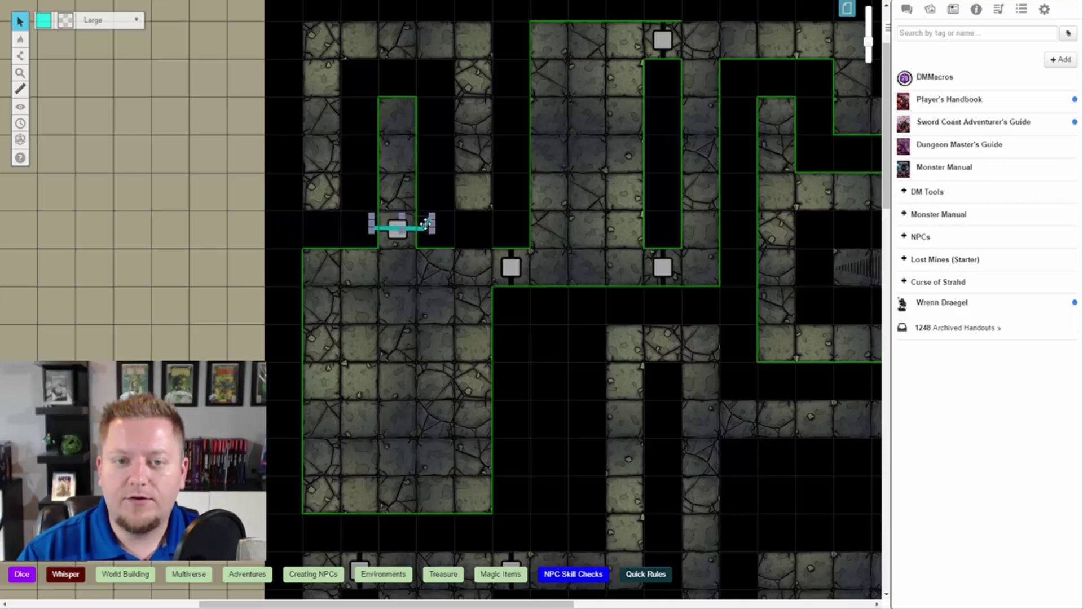
click(345, 303)
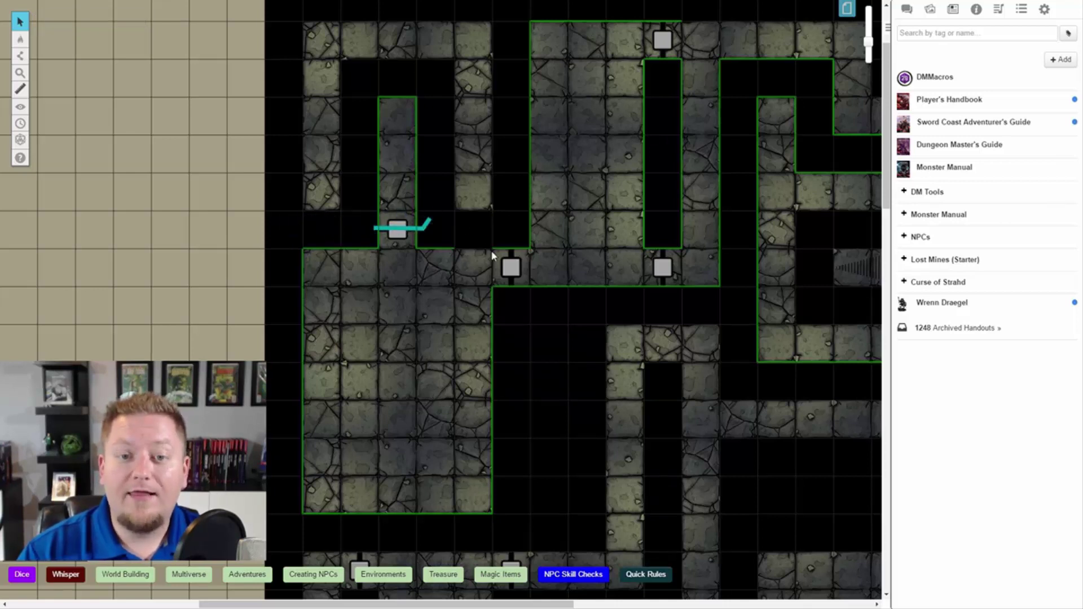
Step: Copy the north door's cyan line and paste a duplicate just northwest of the east door
click(399, 229)
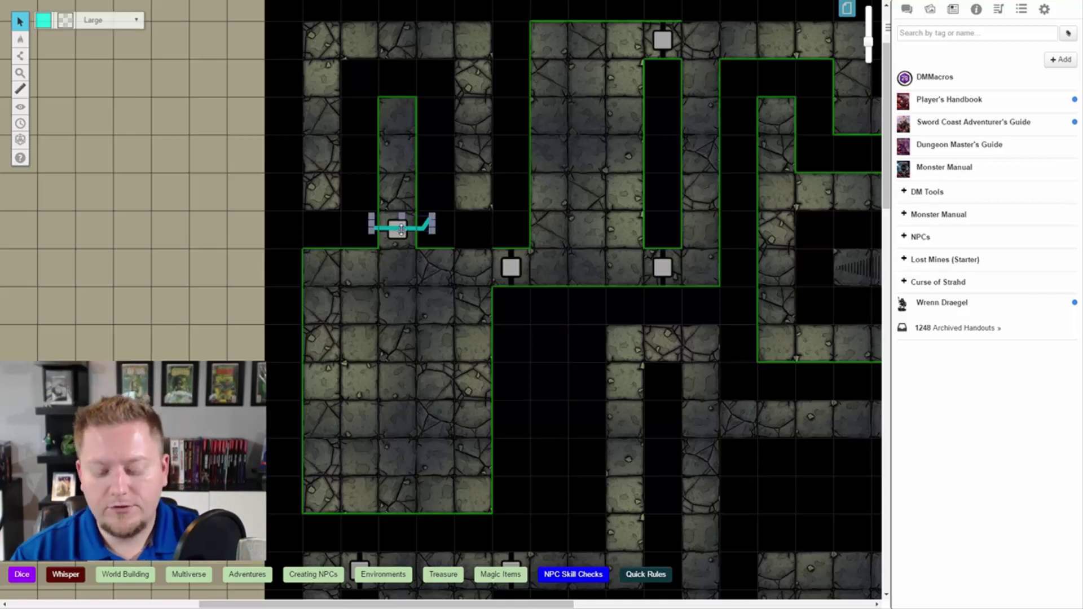
click(474, 235)
click(415, 236)
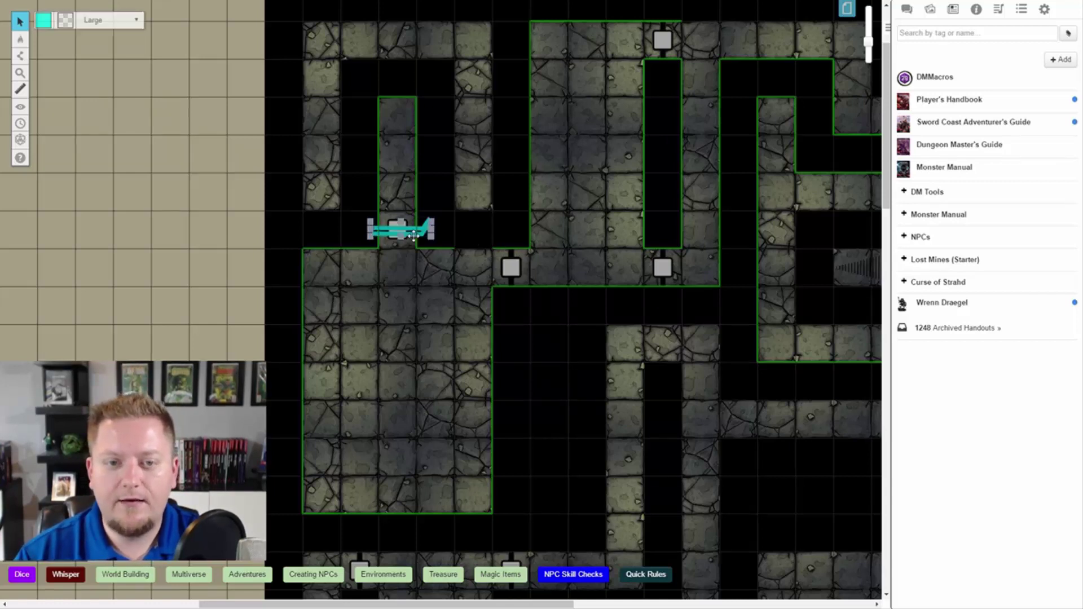
key(ctrl+v)
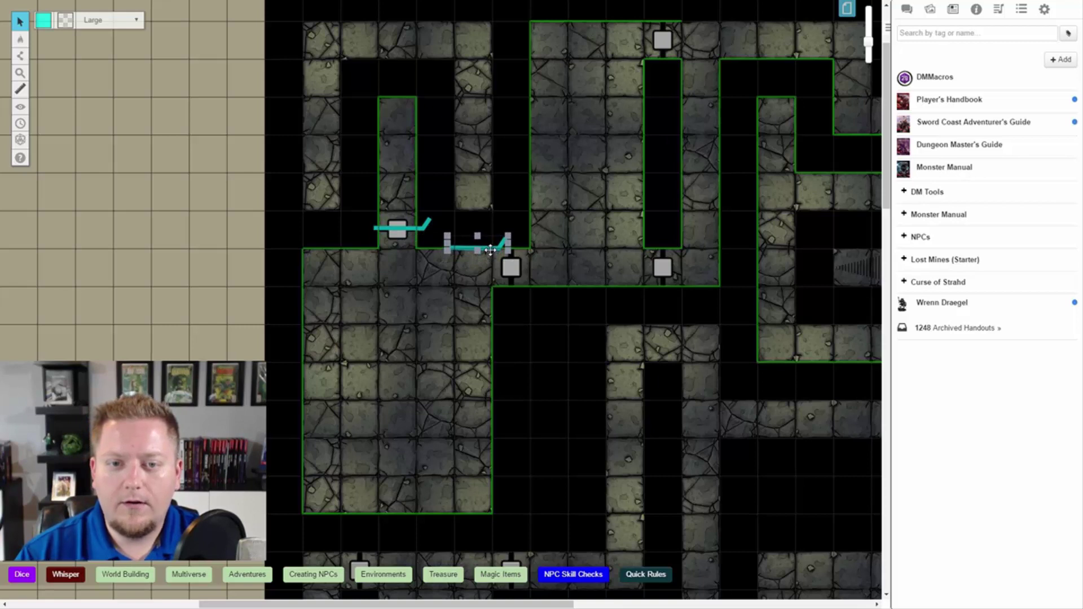
Step: Paste another copy of the cyan line, move it over the east door, and delete it
key(ctrl+v)
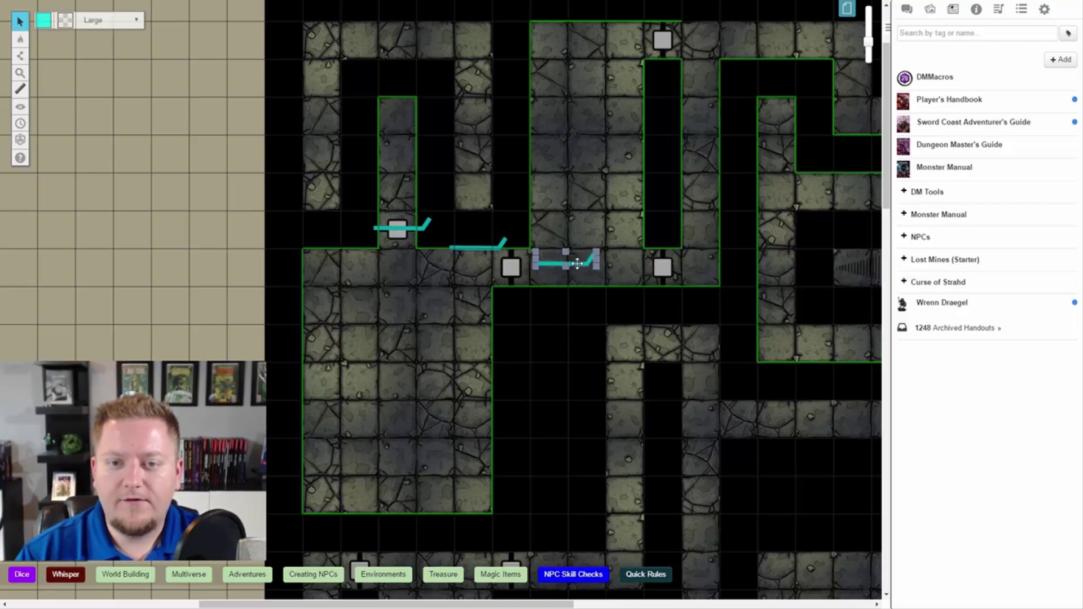
drag(577, 264, 538, 270)
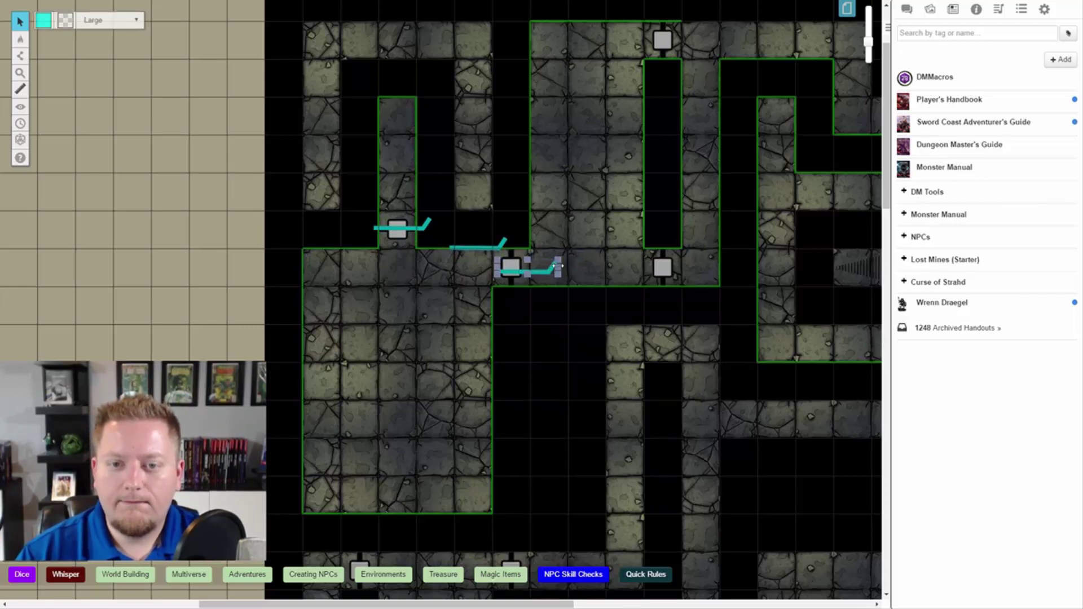
drag(559, 263, 588, 264)
key(Delete)
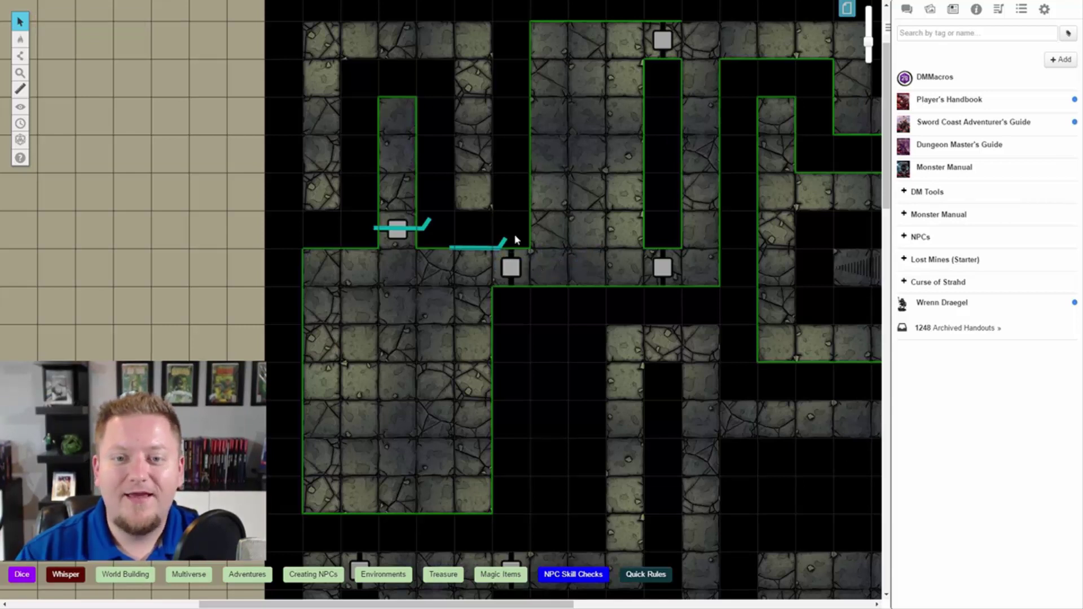
Step: Draw a vertical cyan polygon line across the room's east door
mouse_move(21, 59)
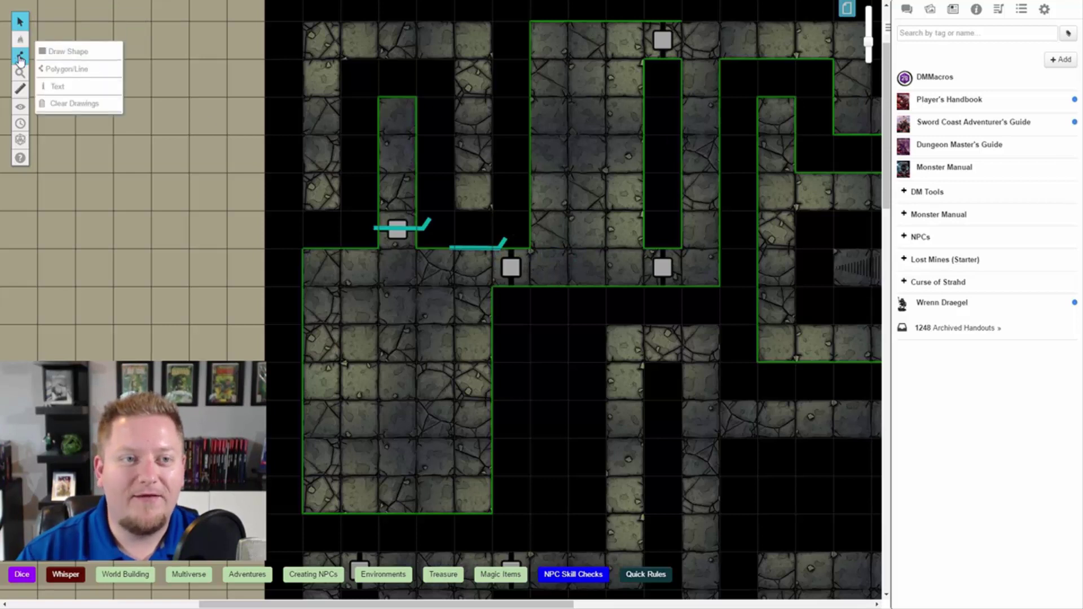
click(65, 69)
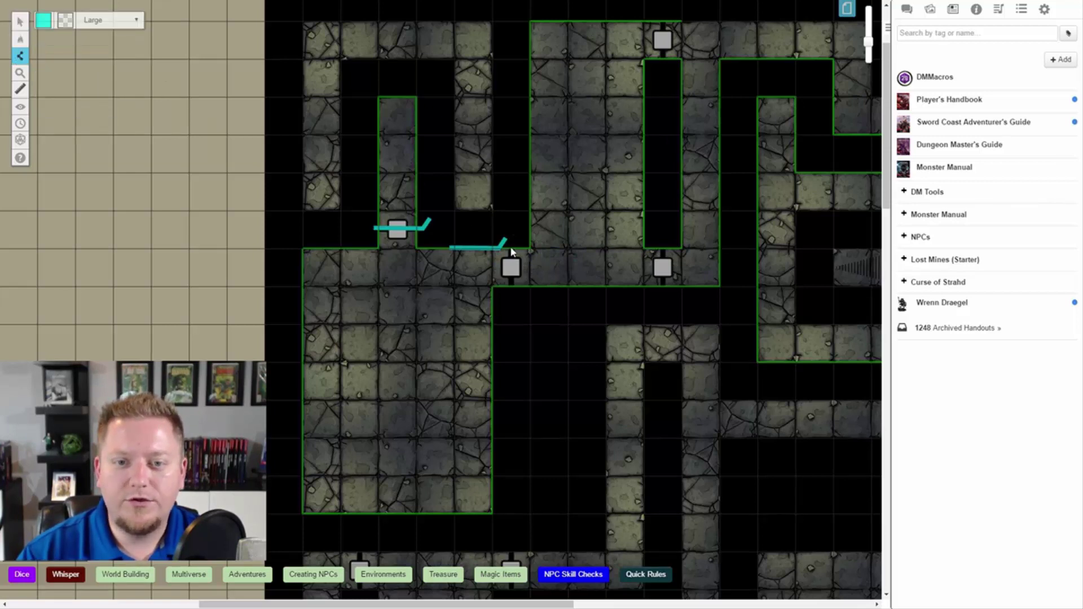
double_click(510, 292)
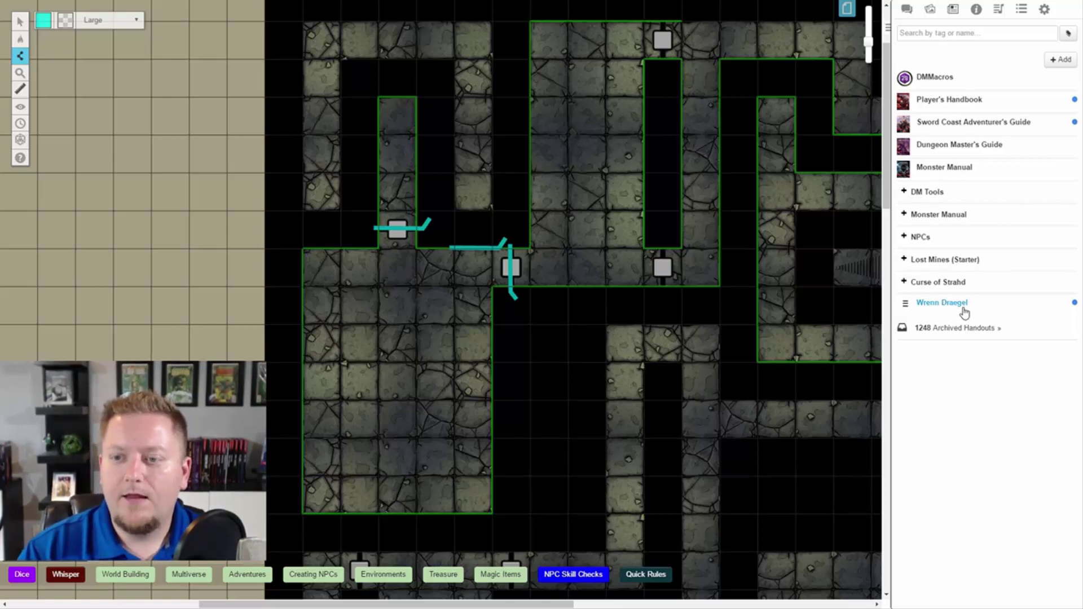
Step: Switch to the token layer and place the player character from the journal near the room's south end
mouse_move(21, 20)
click(60, 13)
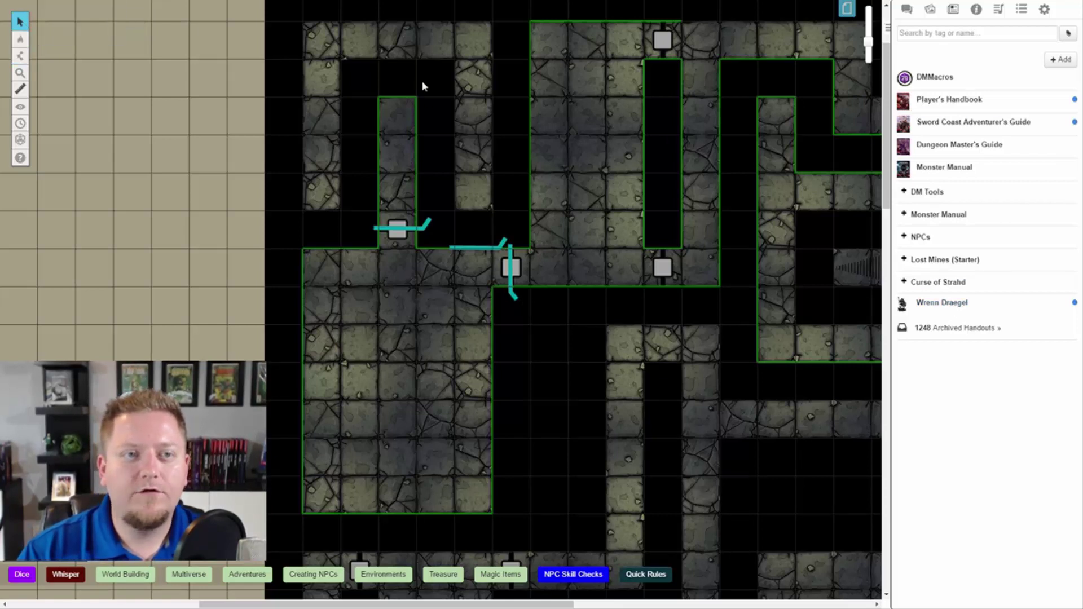
click(56, 49)
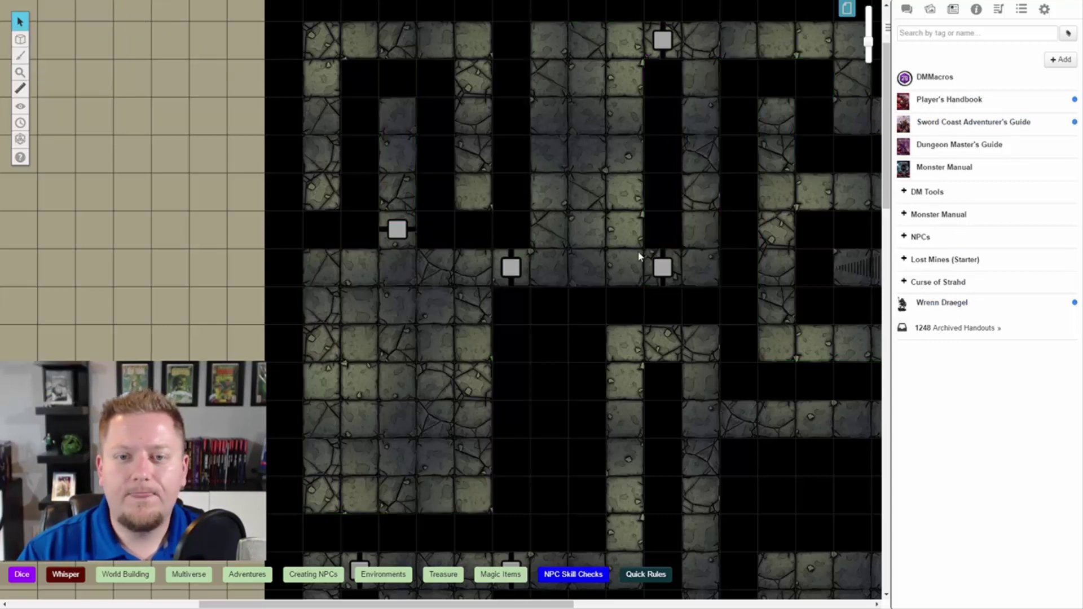
drag(993, 310, 401, 470)
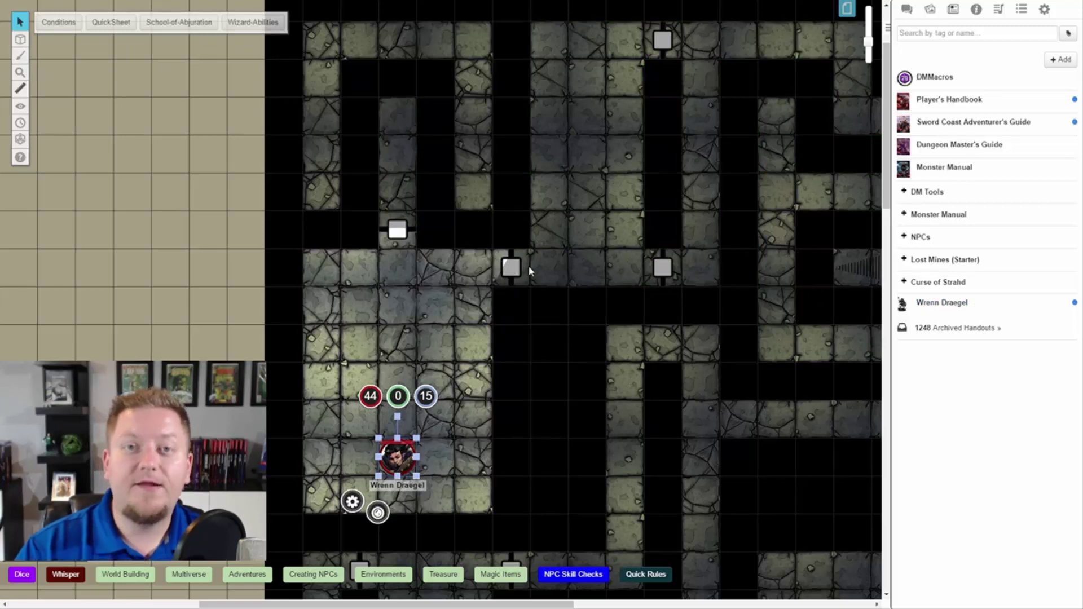
Step: Move the character token north towards the north door, then back to the second column from the room's west wall
click(450, 311)
click(402, 468)
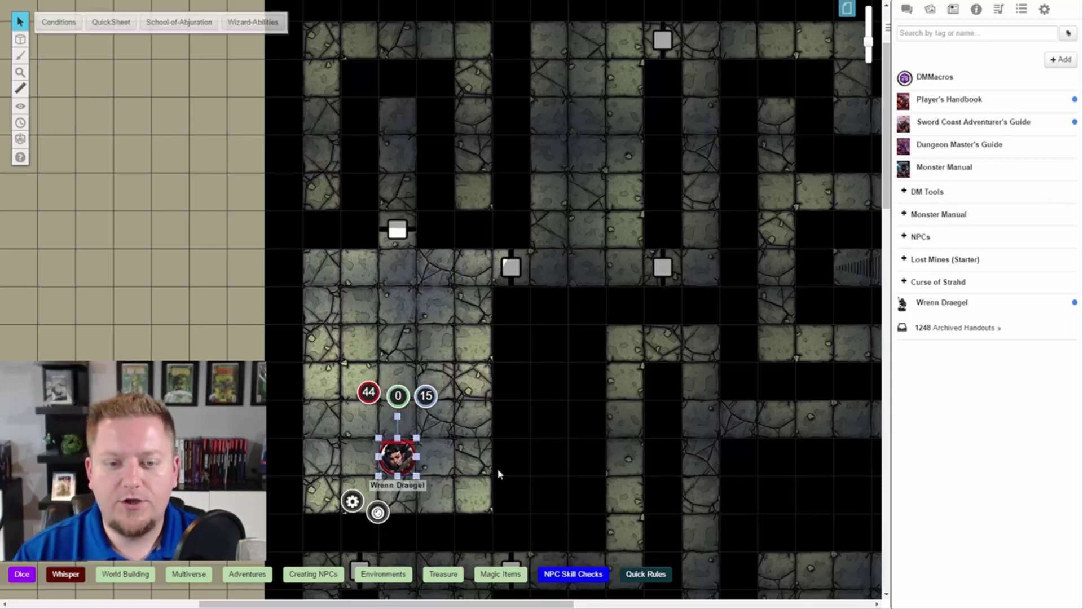
drag(402, 468, 428, 391)
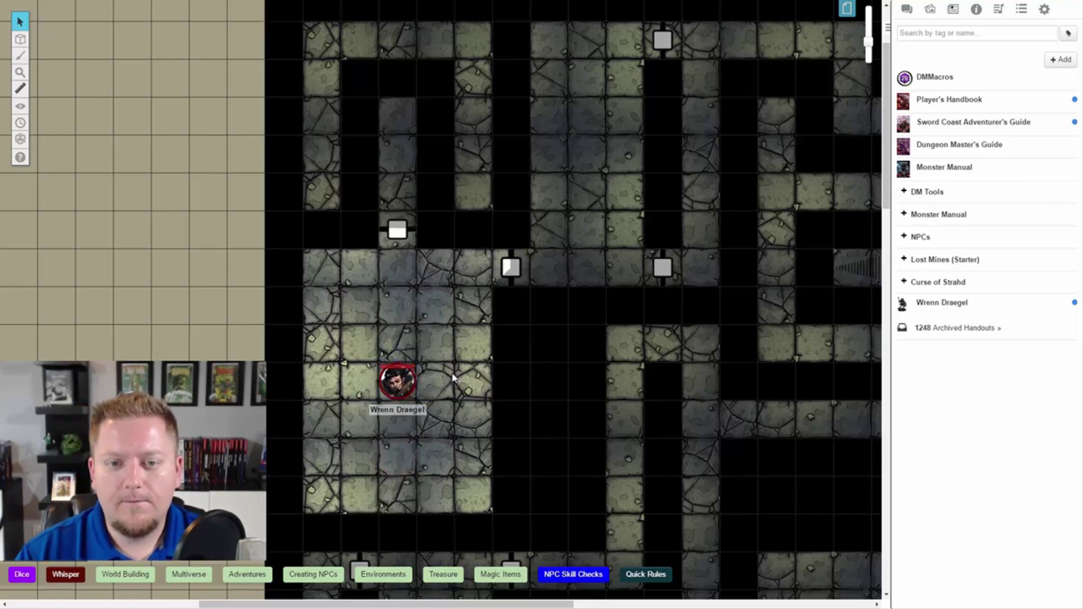
drag(401, 380, 389, 299)
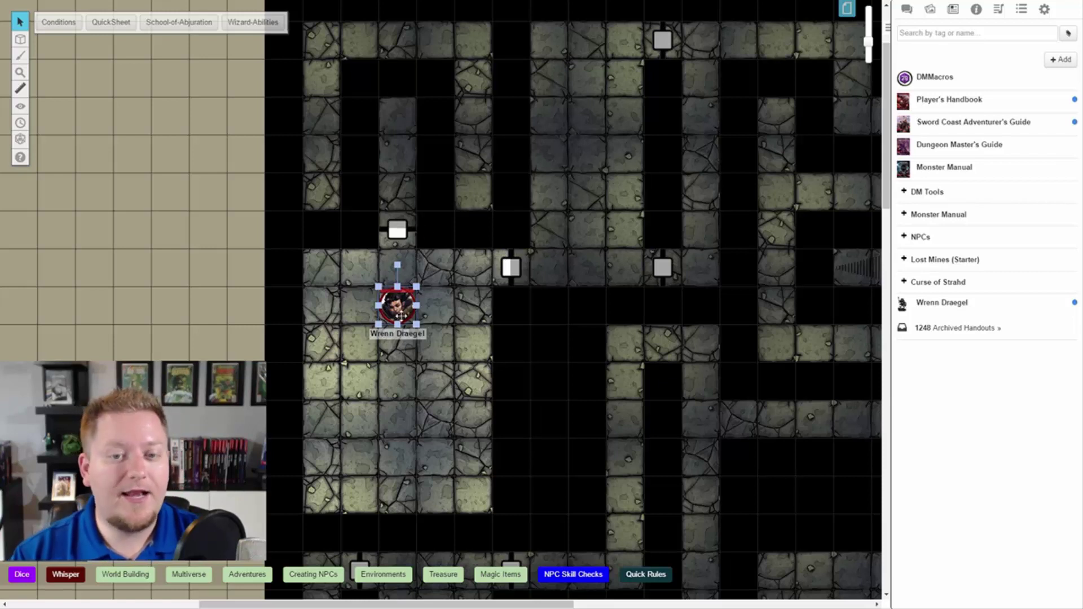
drag(398, 304, 359, 342)
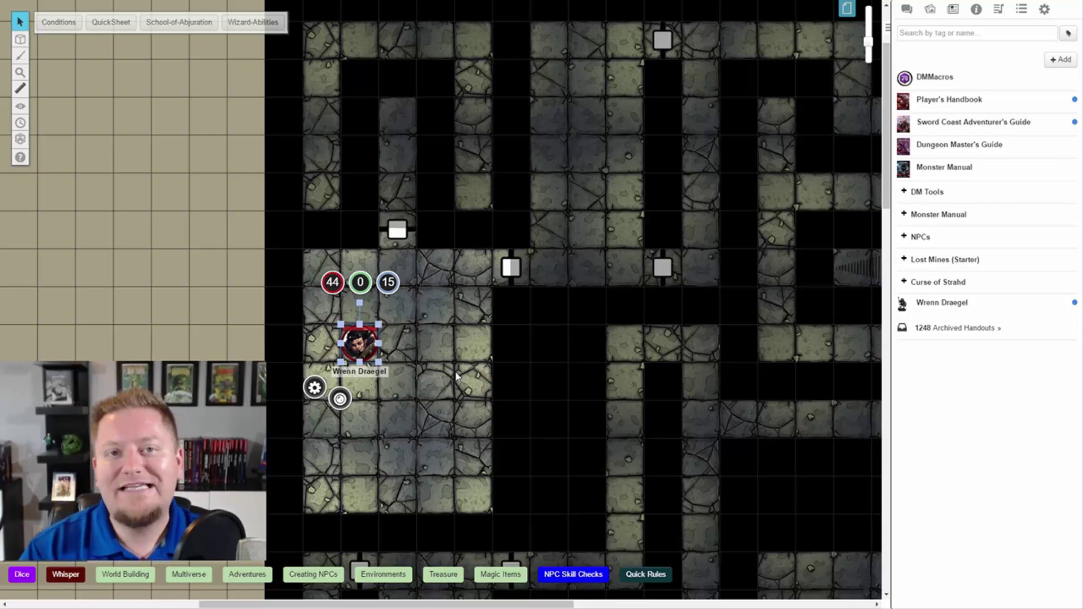
Step: Preview the character token's line of sight and move the token one square east, in line with the north door
key(ctrl+l)
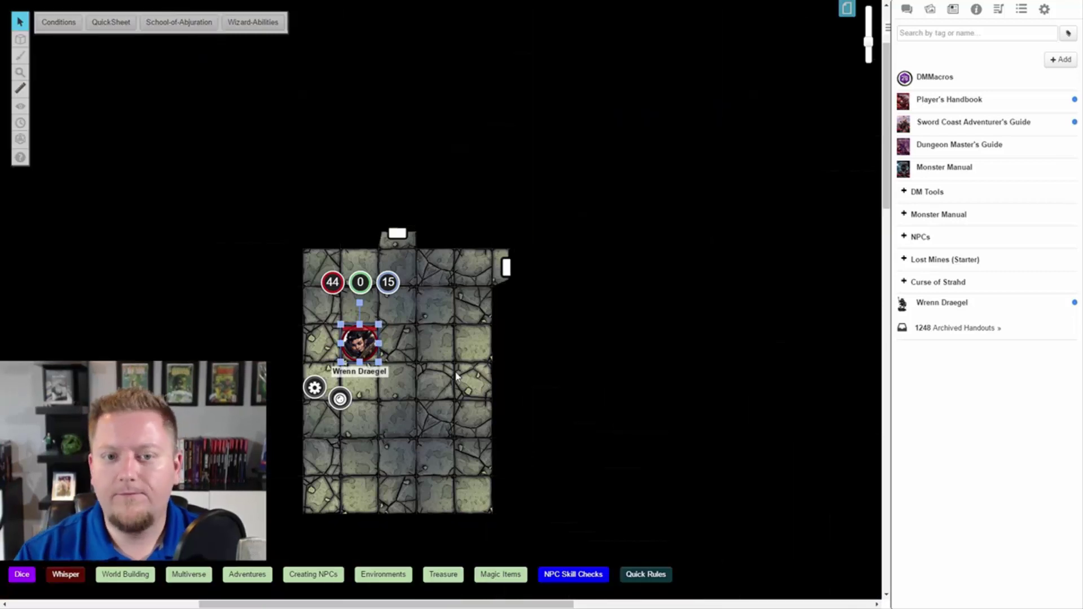
drag(358, 350, 398, 345)
click(462, 337)
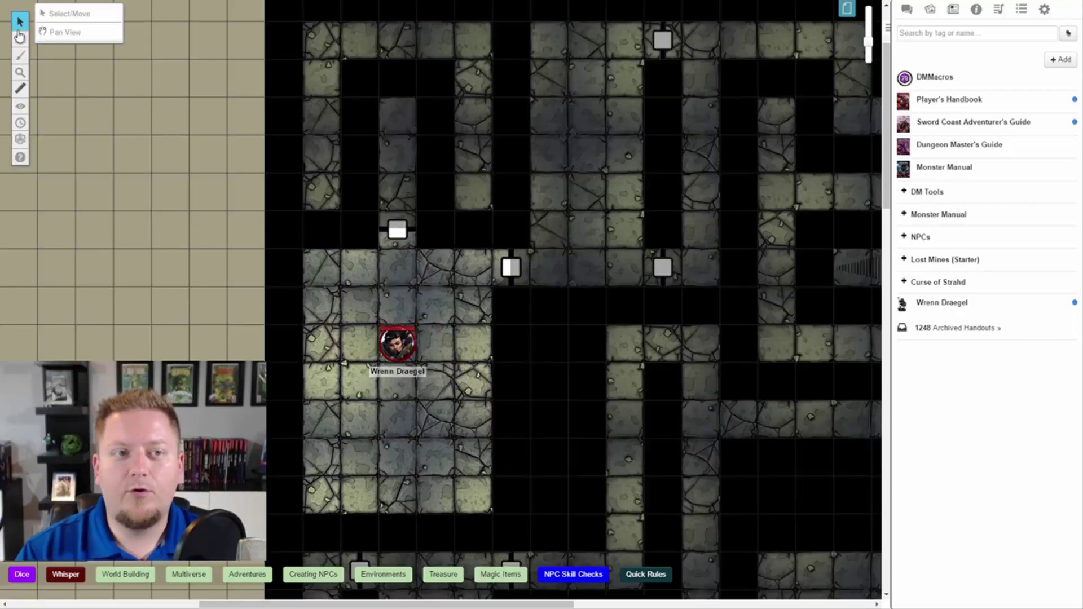
Step: On the dynamic lighting layer, slide the north door's cyan line west, clear of the doorway
mouse_move(28, 39)
click(74, 86)
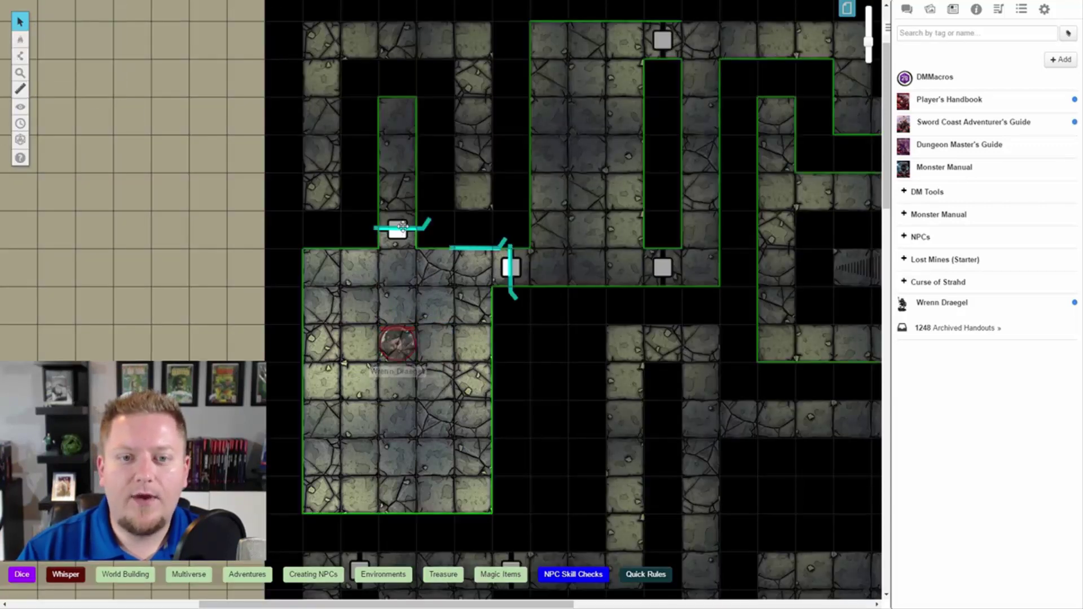
click(399, 226)
drag(399, 226, 318, 226)
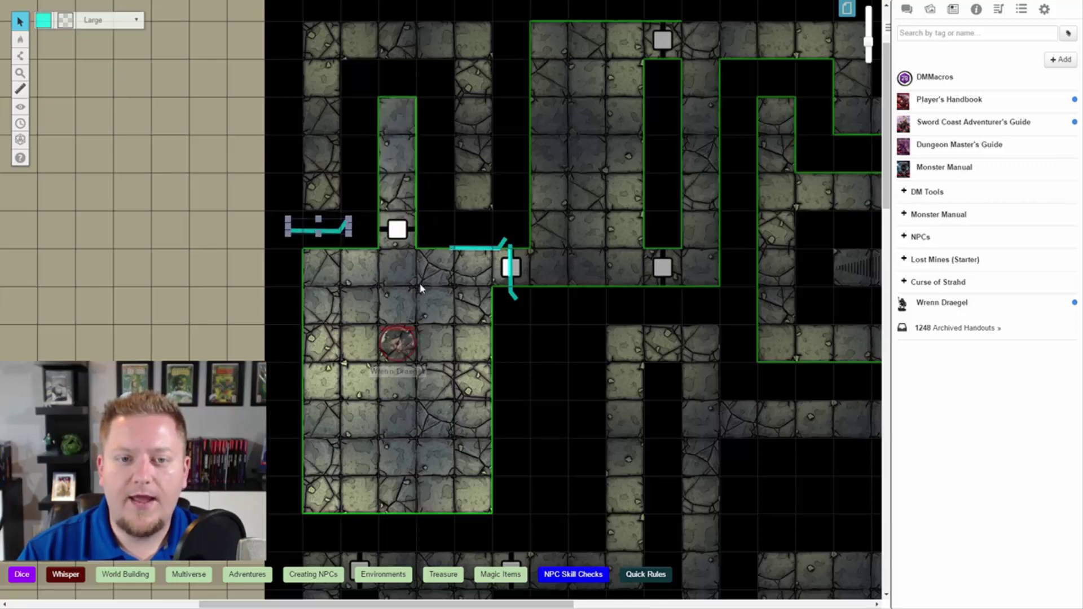
Step: On the token layer, preview the character token's line of sight through the opened north door, then delete the token
mouse_move(34, 41)
click(64, 50)
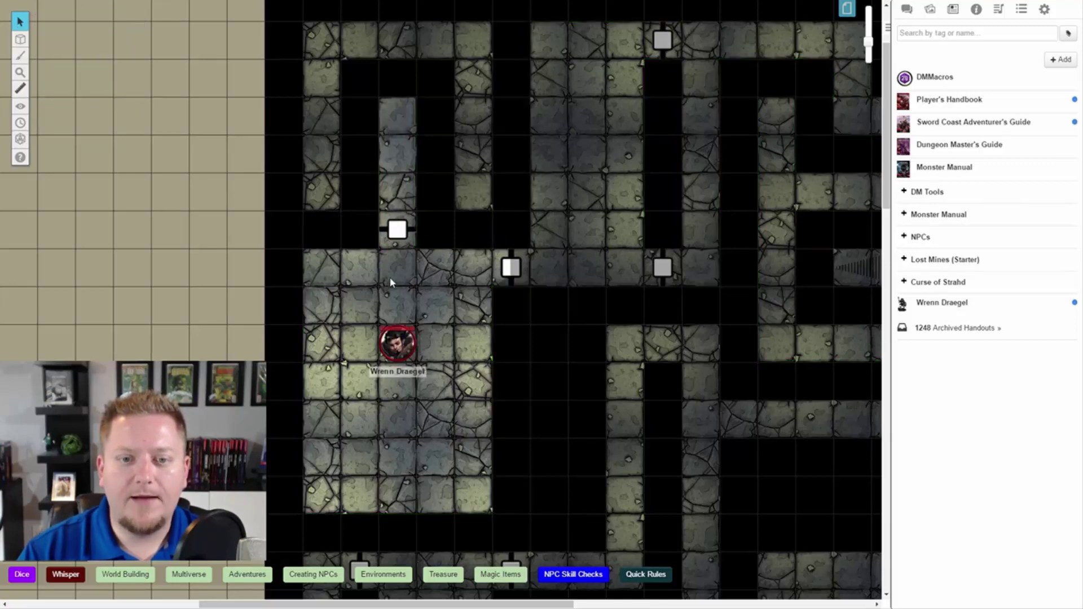
click(405, 341)
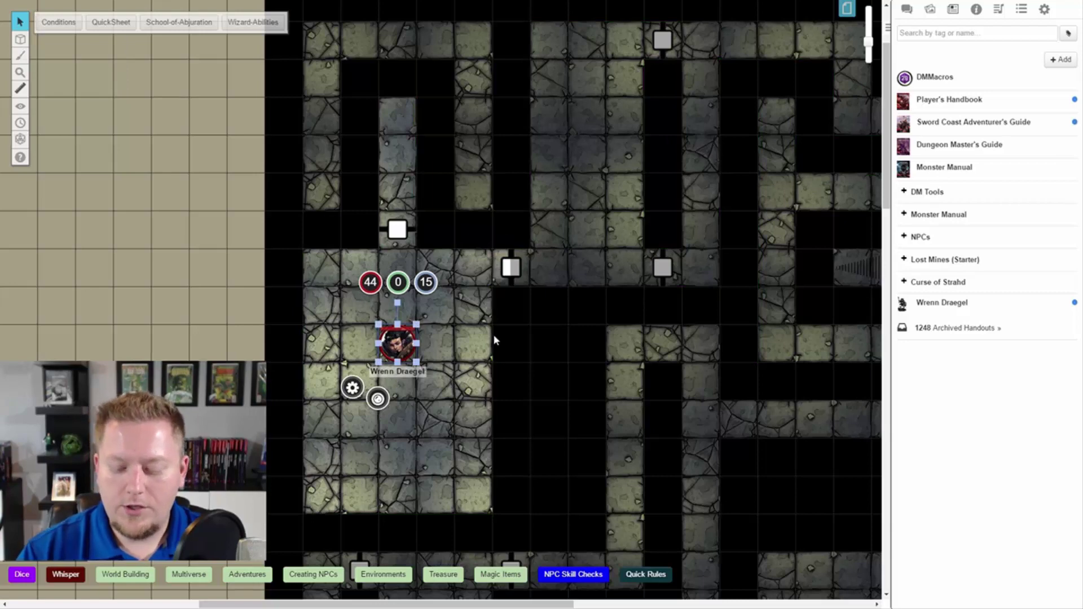
key(ctrl+l)
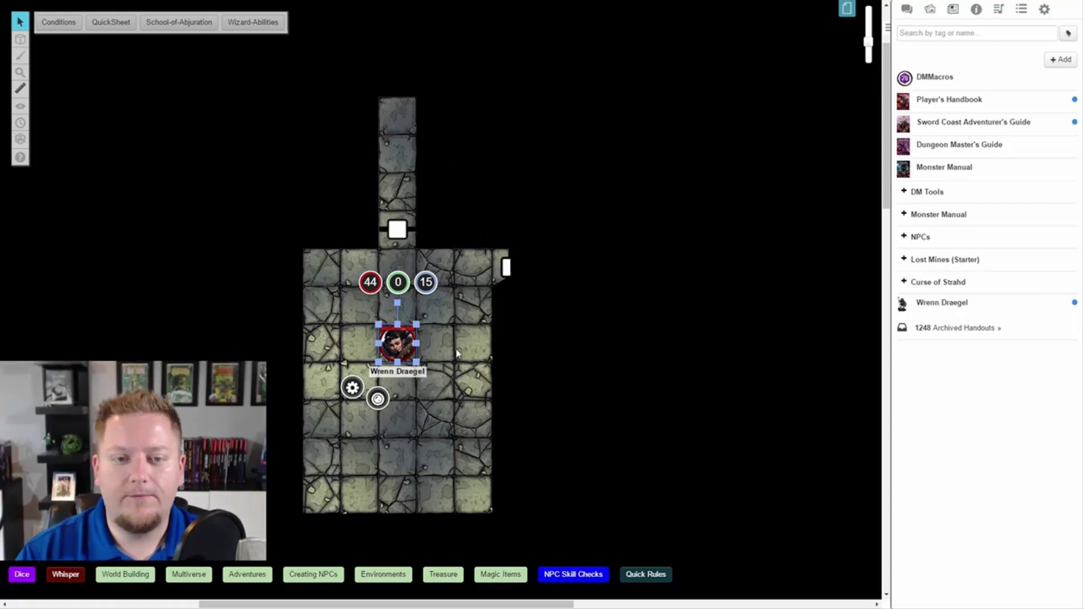
key(ctrl+l)
key(Delete)
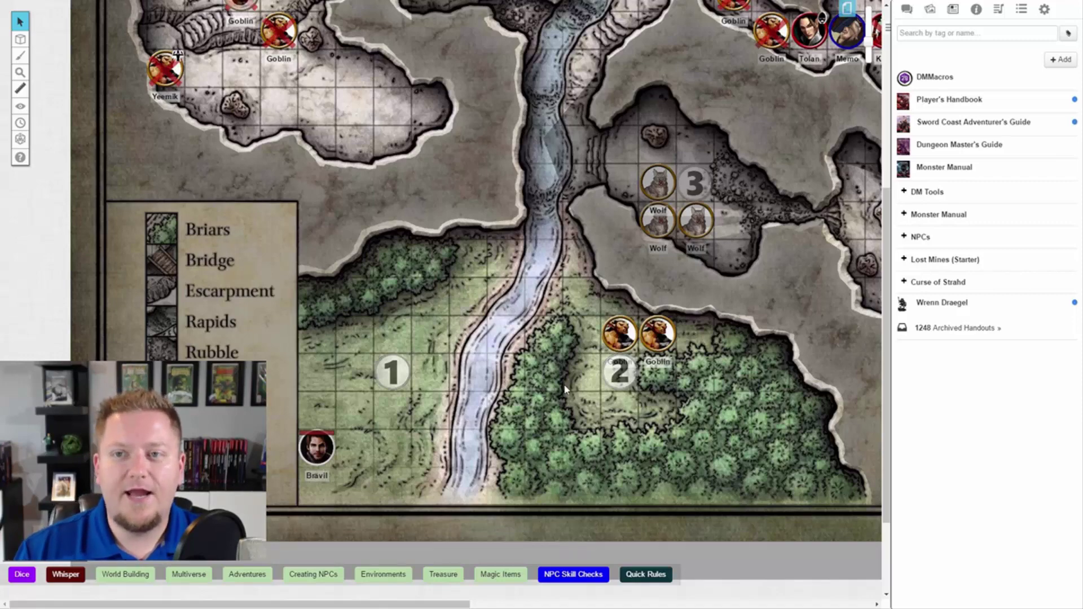
Step: On the cave map, move the character token near area 1 one square east
scroll(565, 389, up, 3)
scroll(565, 388, down, 3)
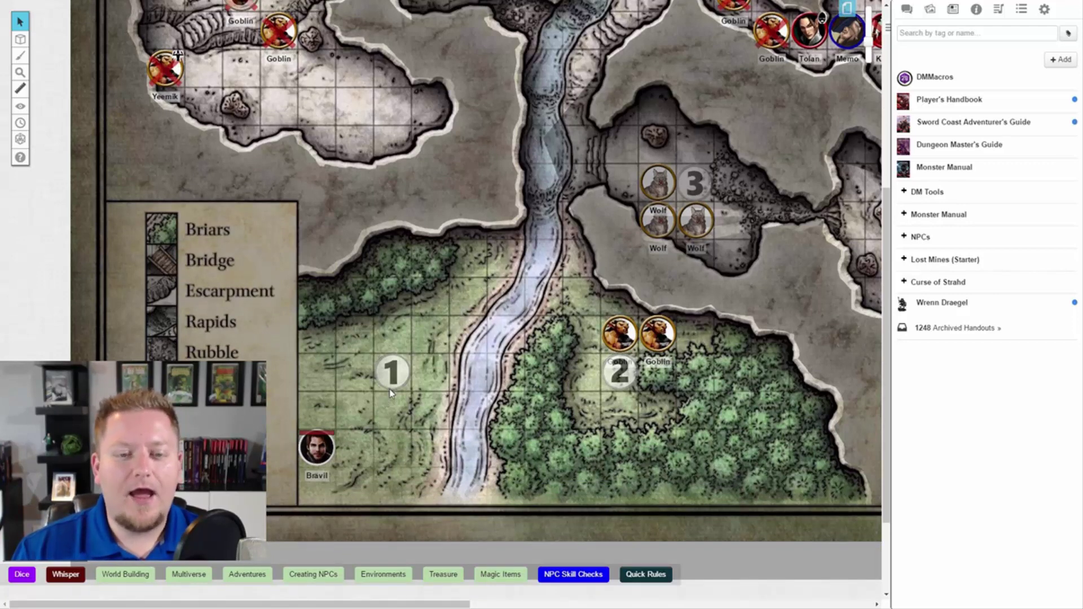
drag(317, 447, 354, 448)
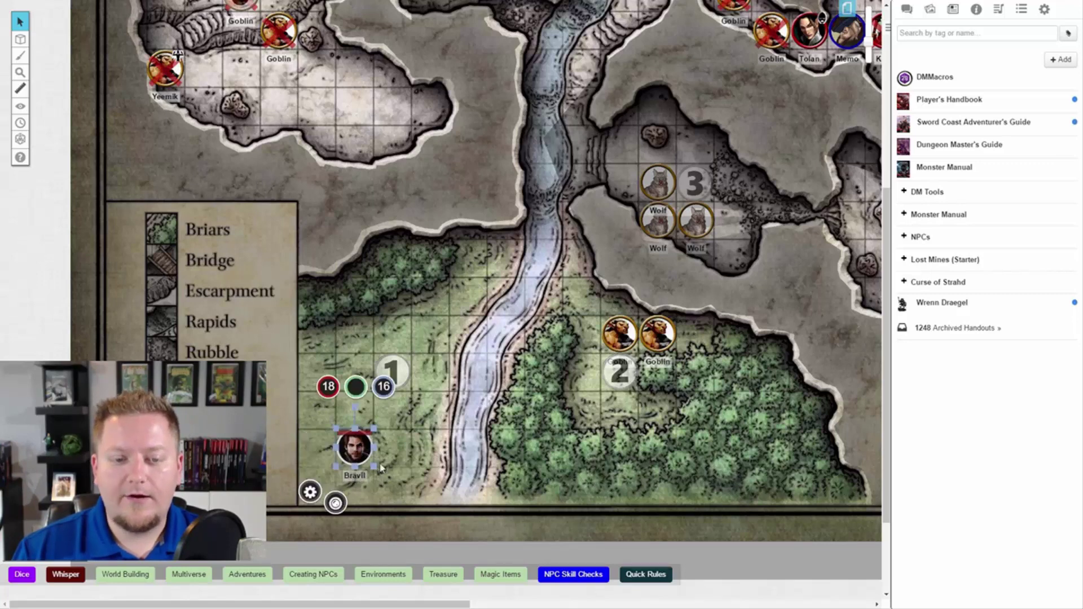
click(401, 454)
click(361, 448)
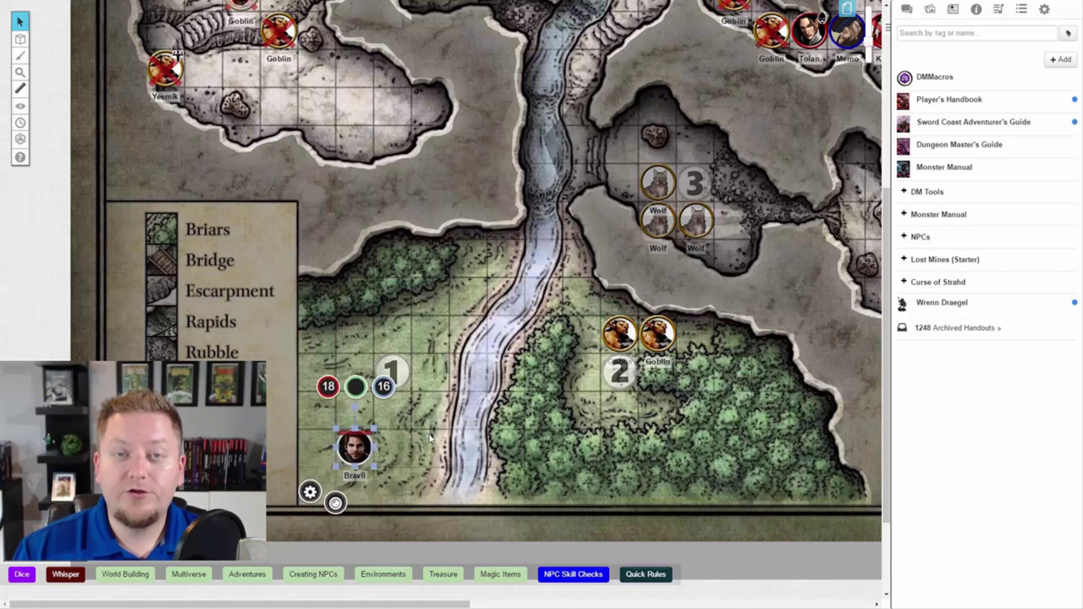
click(457, 392)
scroll(522, 372, up, 3)
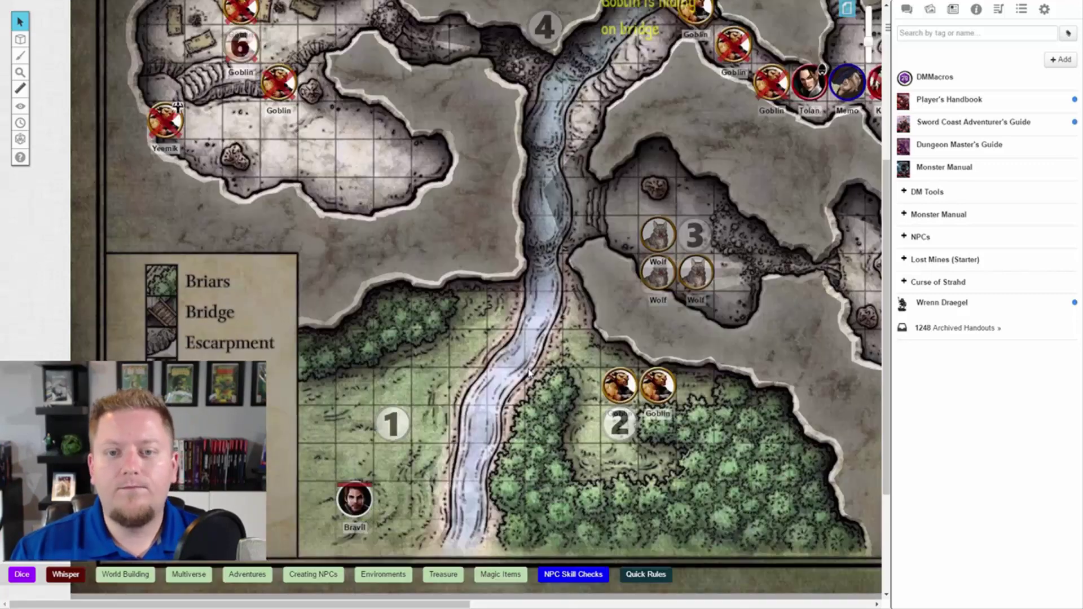
Step: Preview the line of sight of the character token near area 1 with no light sources placed in the forest
scroll(528, 368, up, 1)
scroll(527, 368, down, 1)
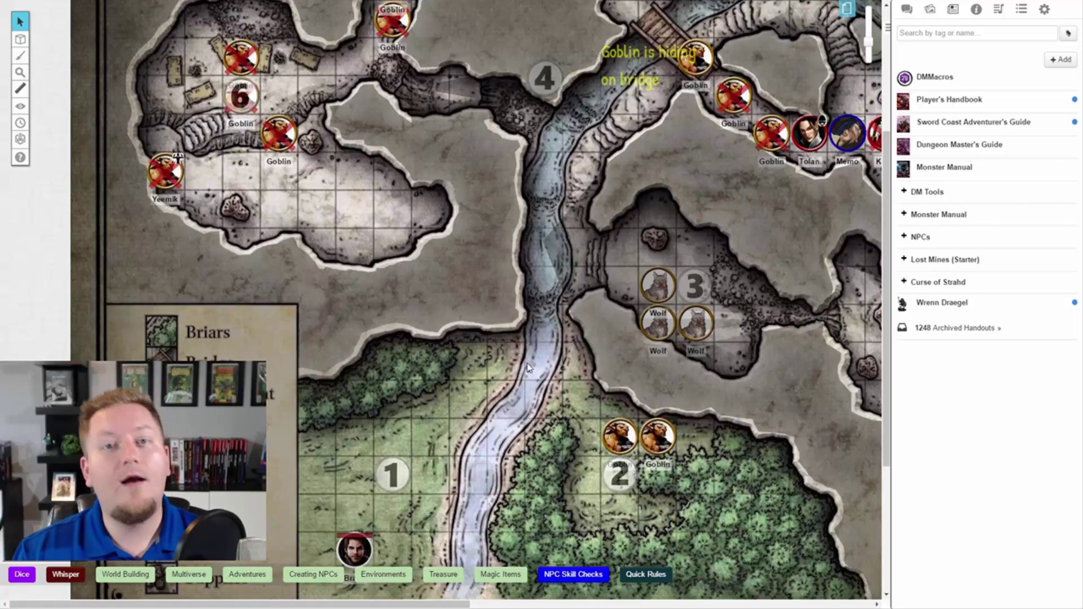
scroll(527, 368, up, 1)
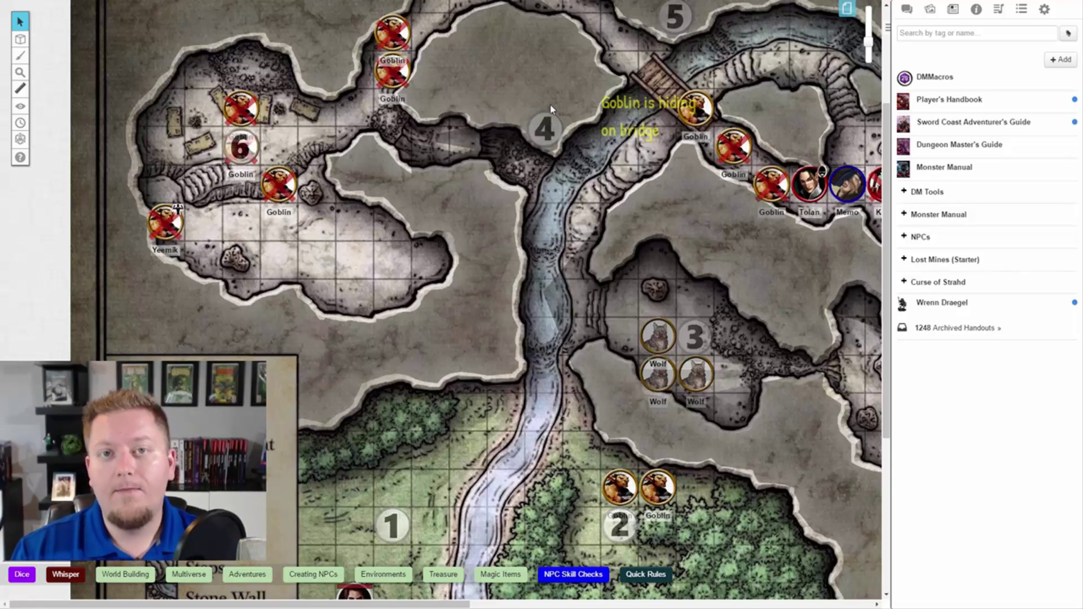
scroll(551, 109, down, 2)
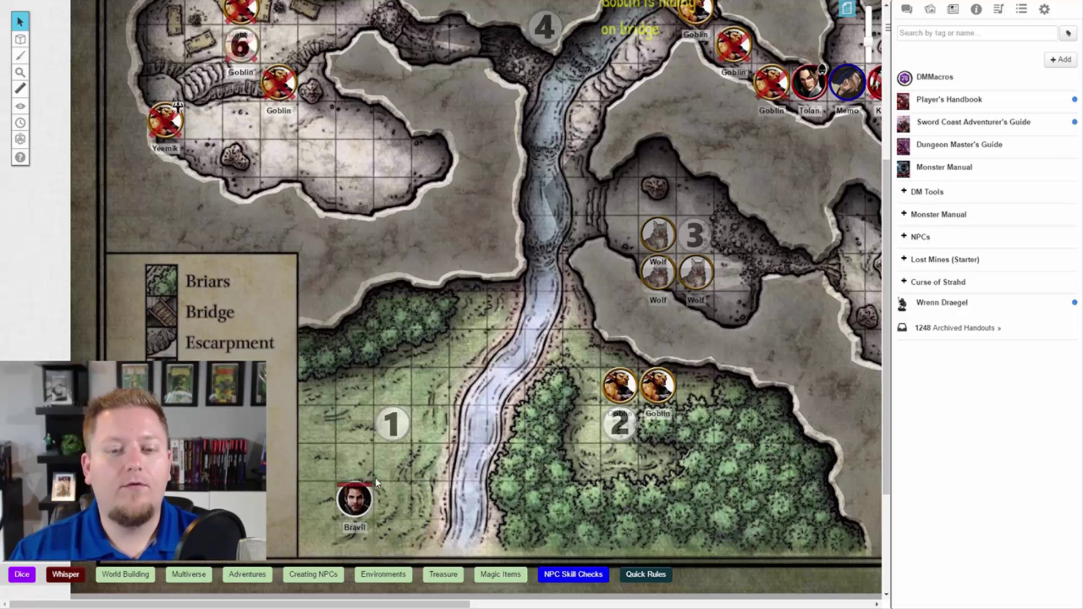
click(354, 507)
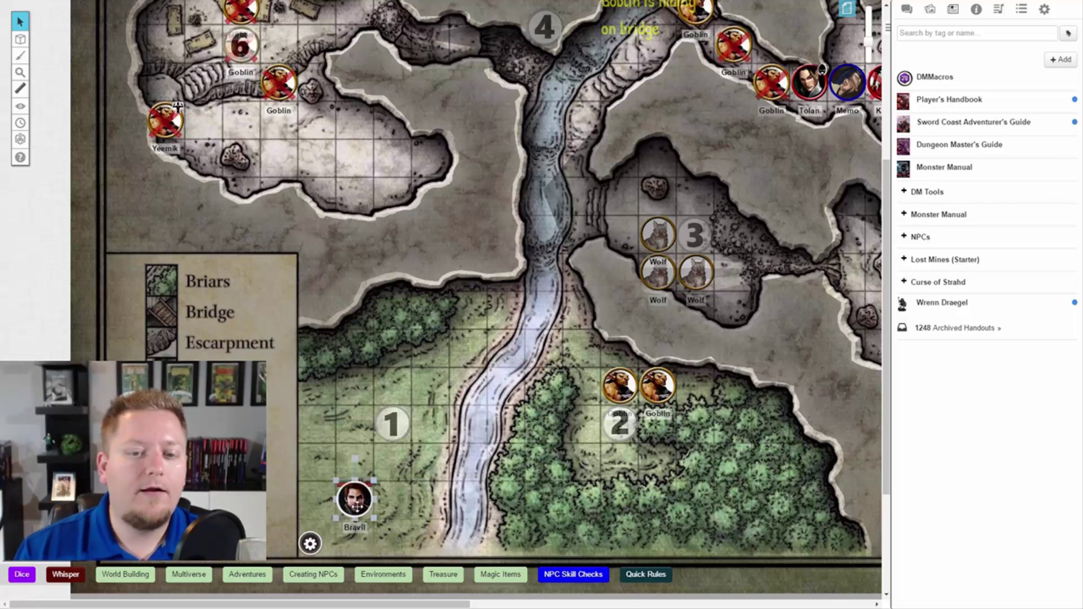
key(ctrl+l)
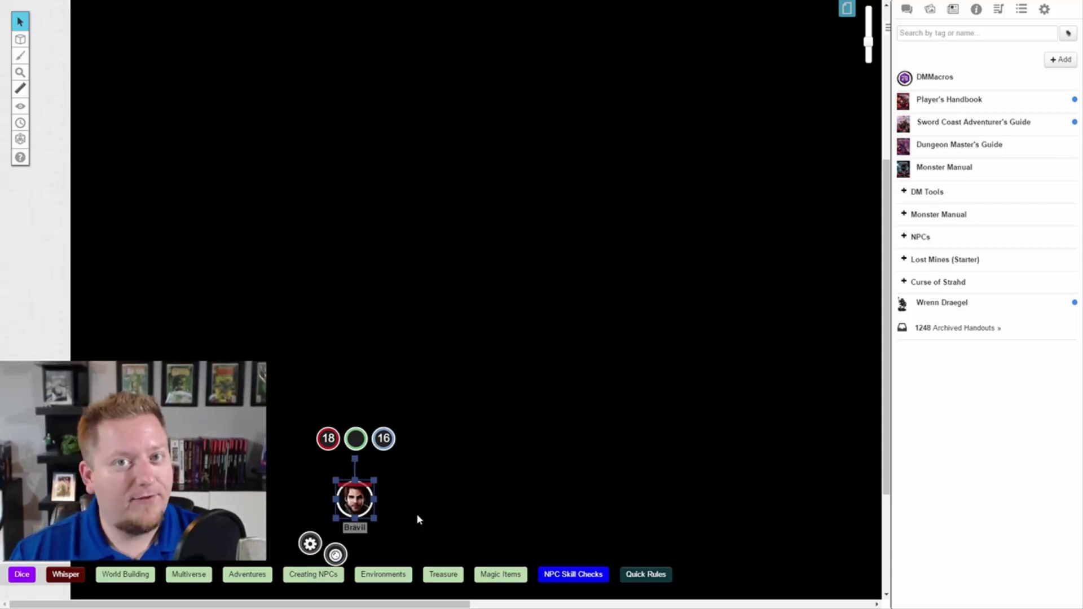
click(433, 487)
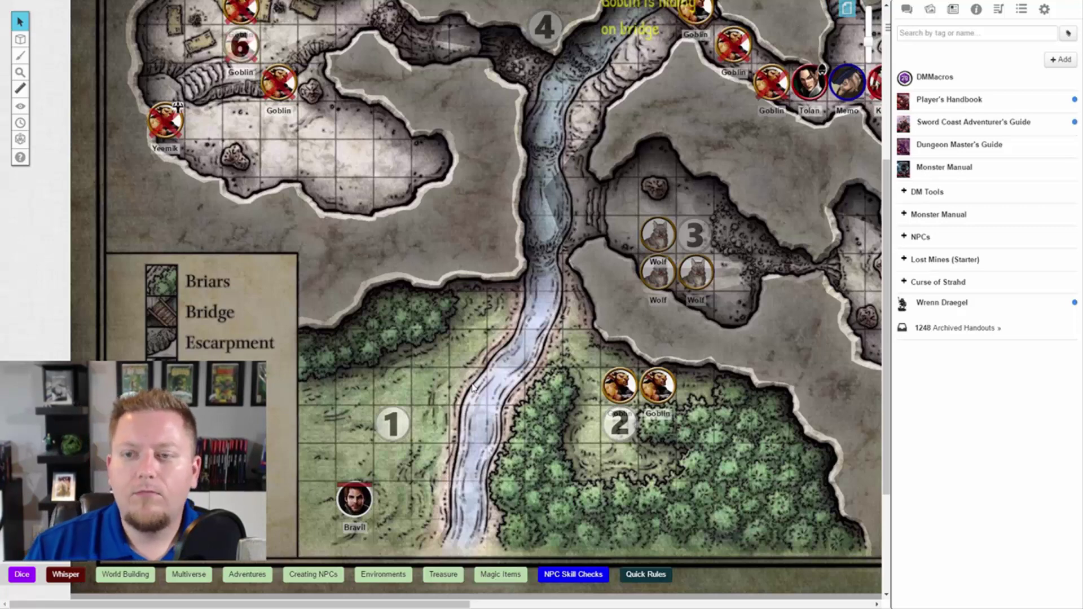
Step: From DM Tools, place small Light Rock tokens at the forest's northwest edge and along the cave wall northeast of area 2
click(929, 192)
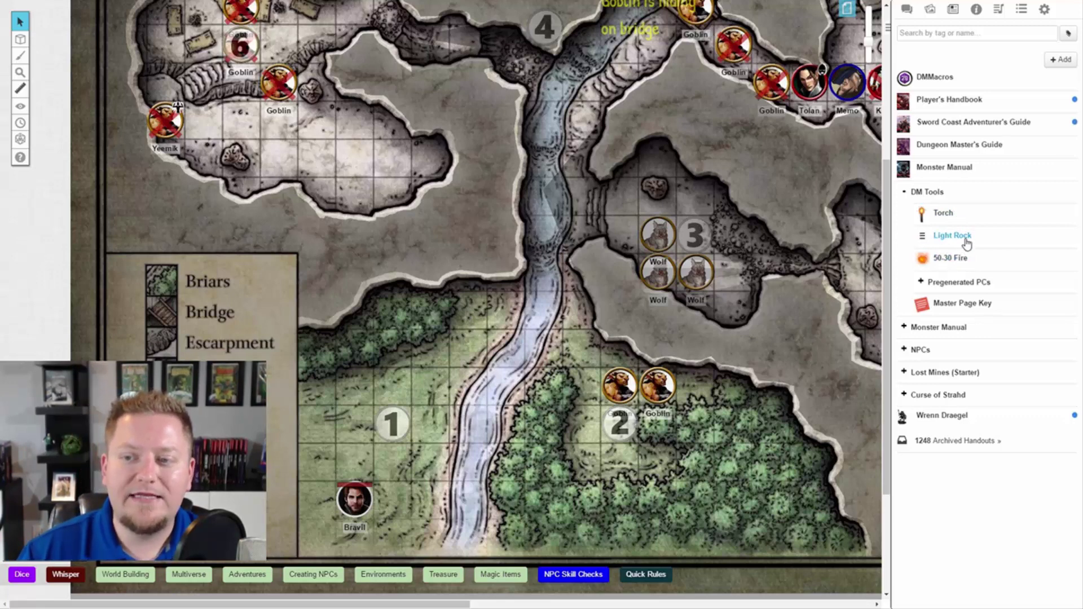
drag(966, 242, 448, 370)
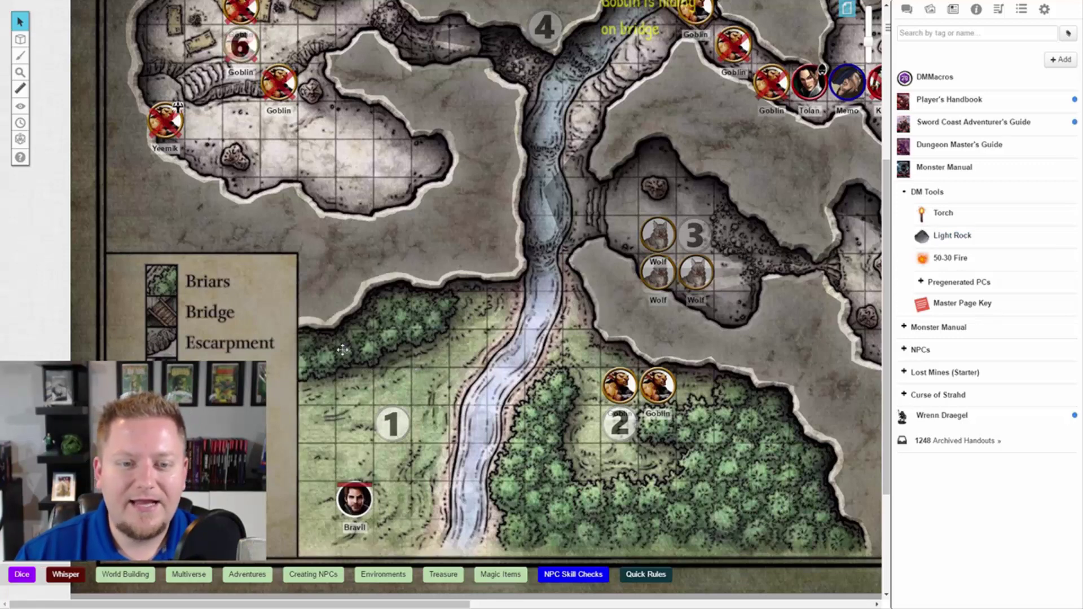
drag(342, 354, 306, 337)
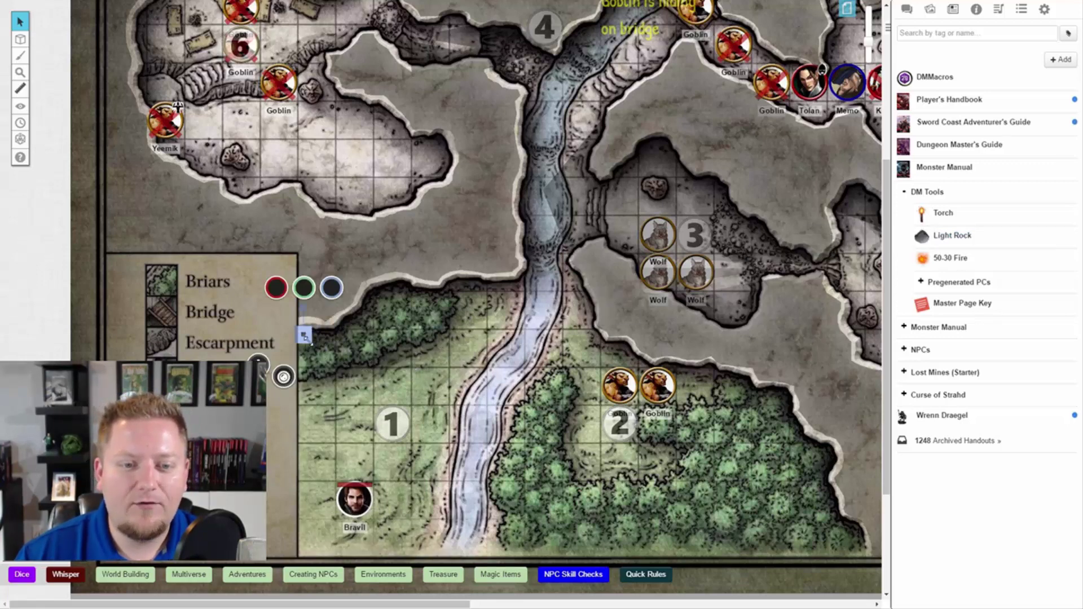
drag(957, 236, 784, 401)
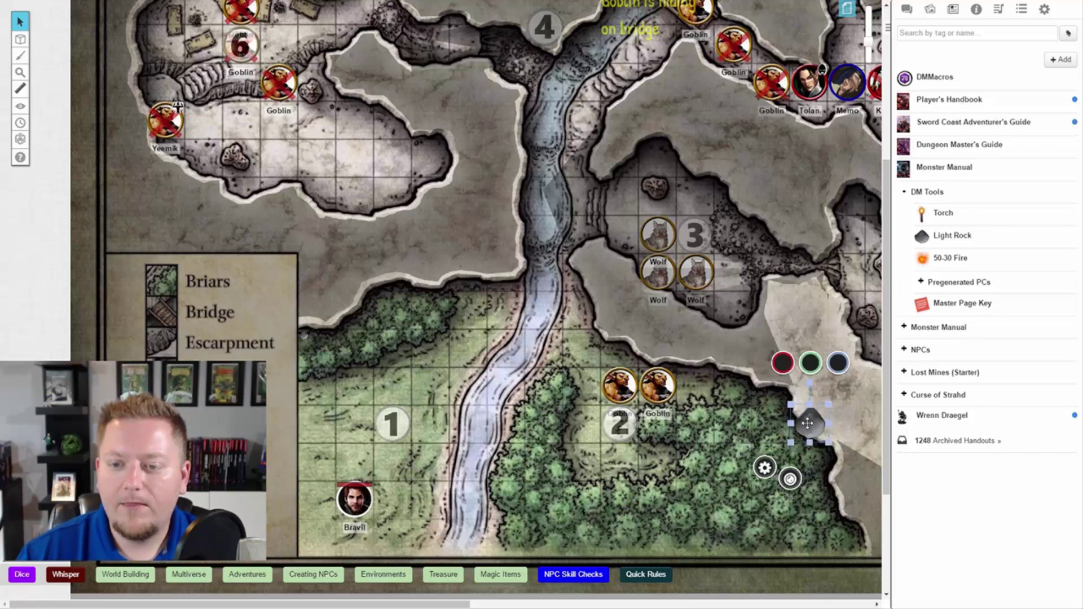
key(Delete)
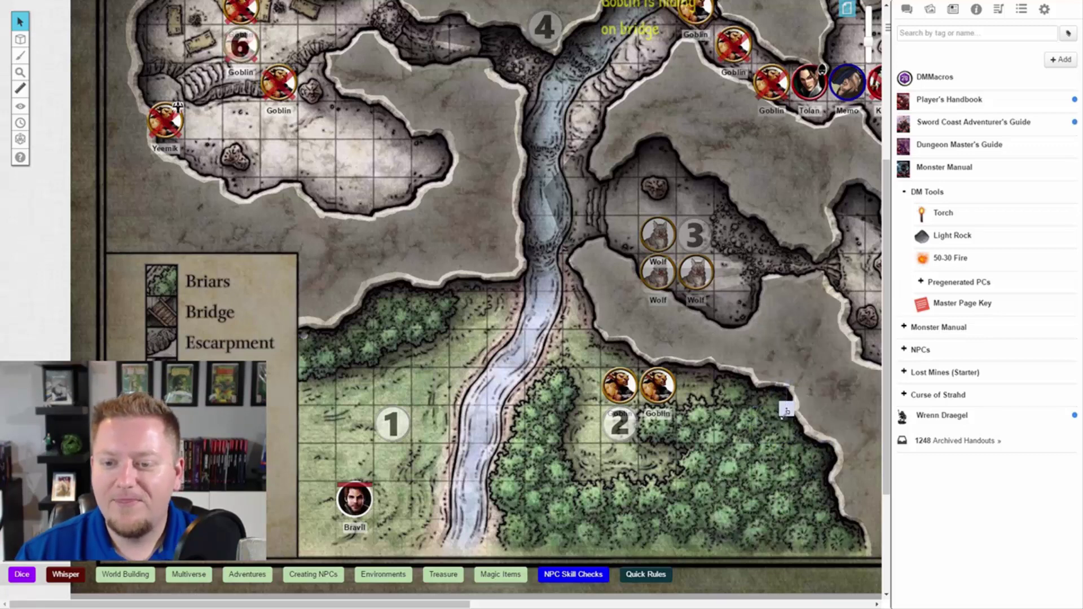
click(786, 410)
key(Delete)
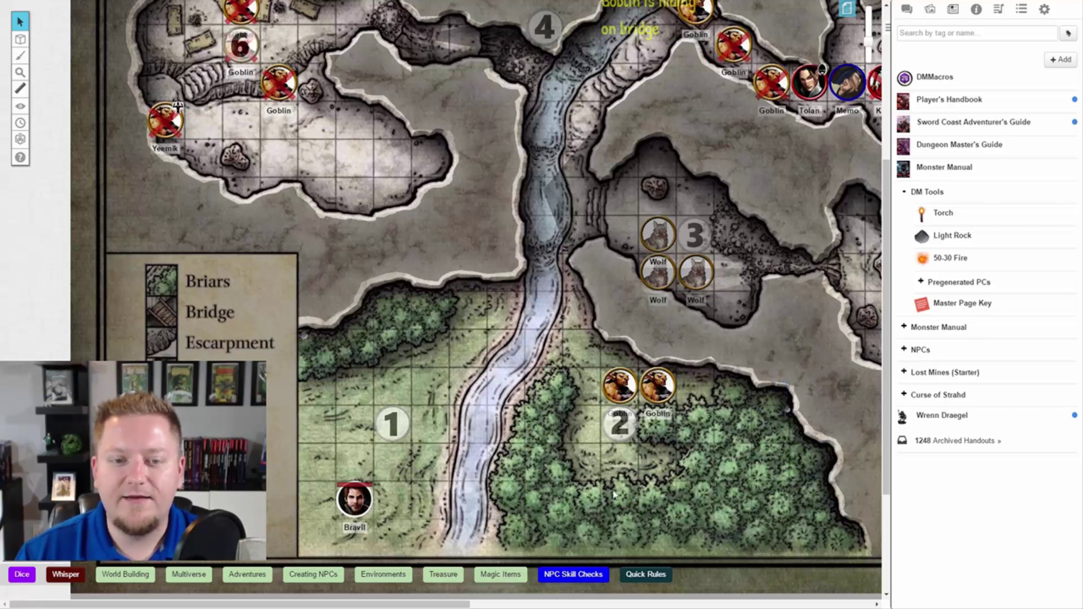
Step: Preview the character token's line of sight across the forest lit by the two light rocks
click(357, 510)
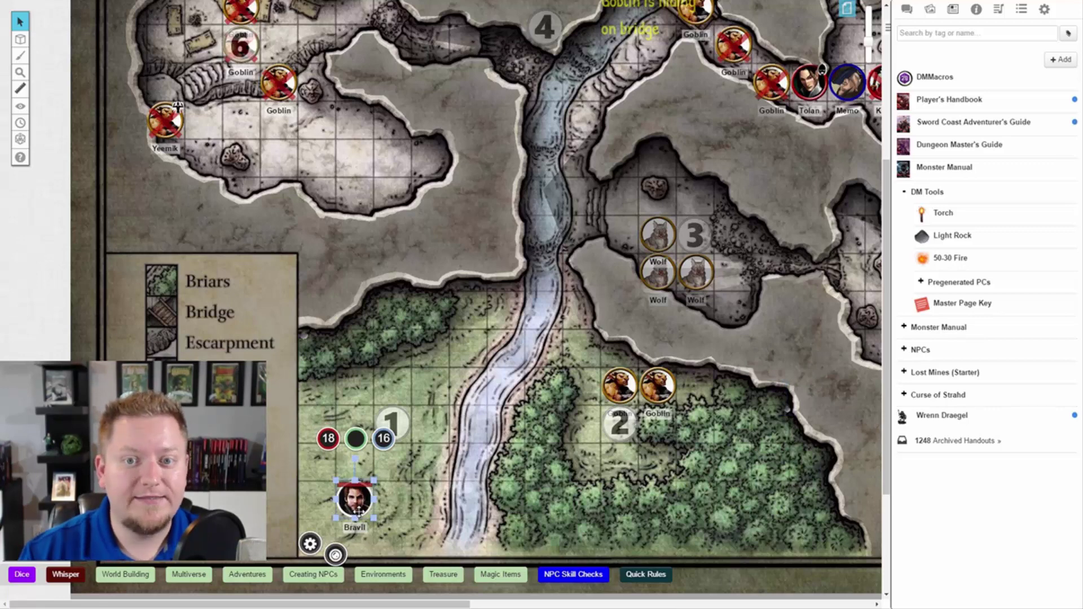
key(ctrl+l)
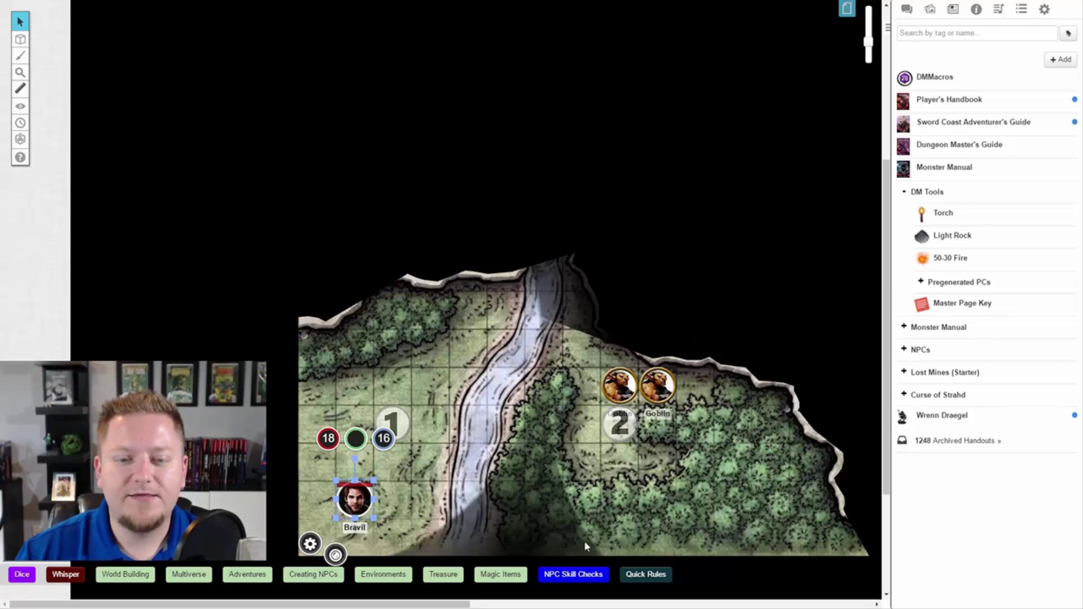
click(511, 439)
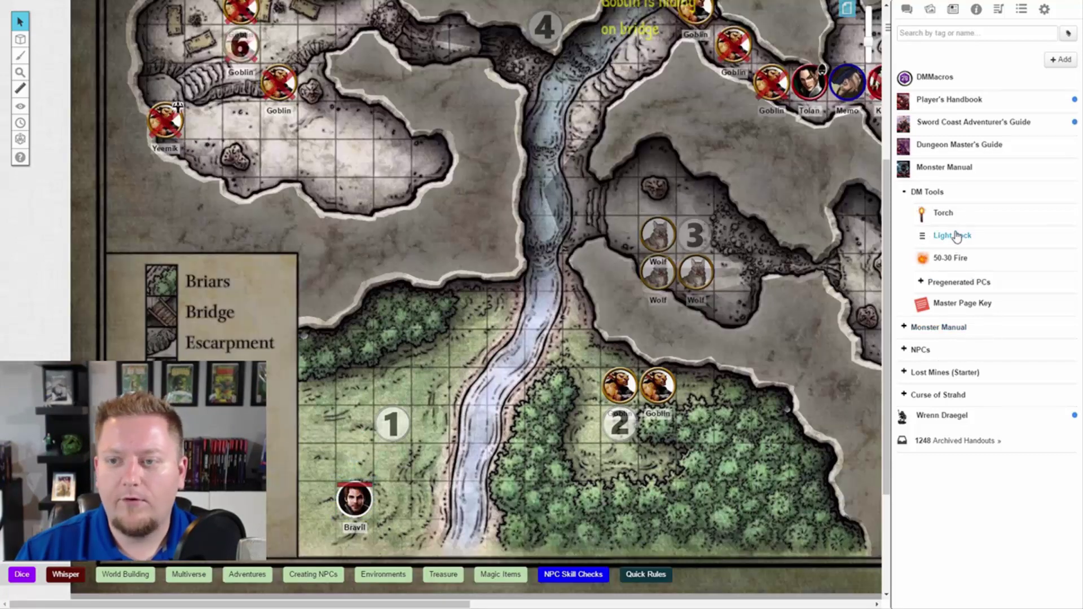
Step: Place a third Light Rock in the briars southeast of area 2 and preview the character token's line of sight again
drag(953, 236, 727, 522)
click(353, 501)
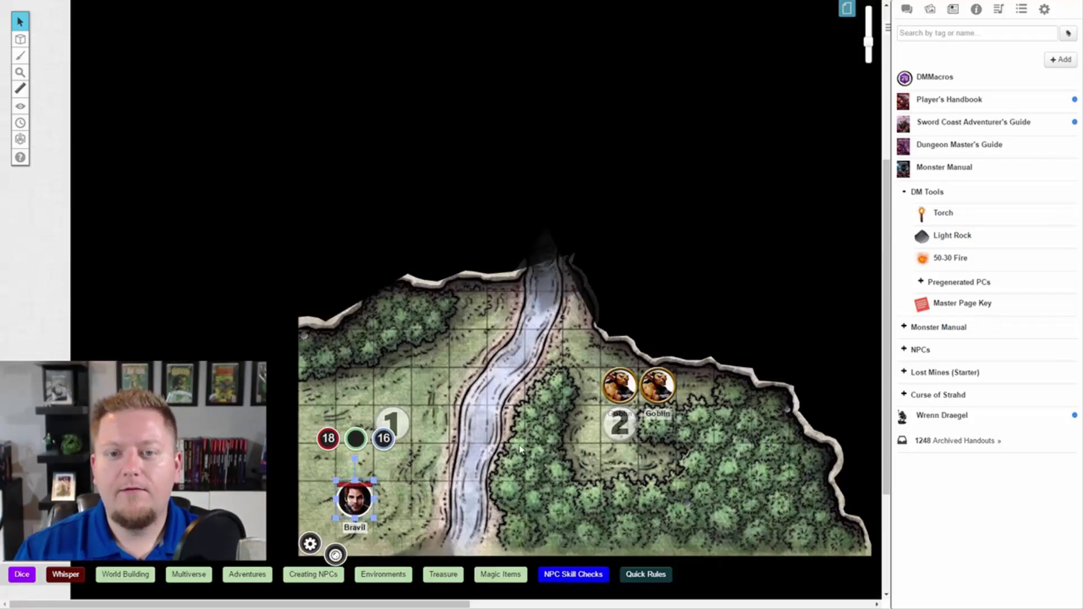
key(ctrl+l)
click(358, 501)
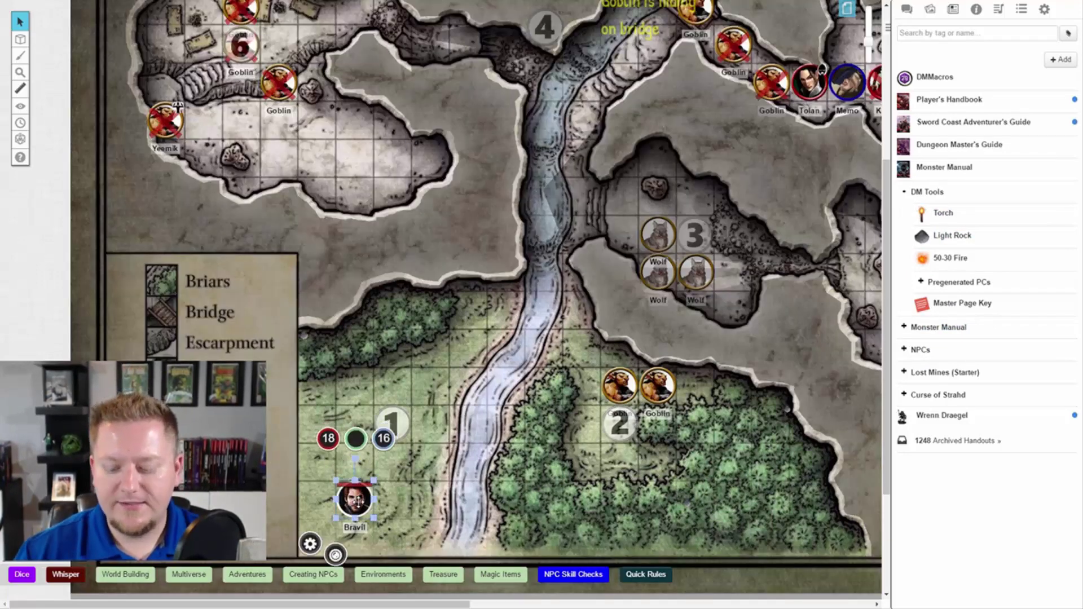
key(ctrl+l)
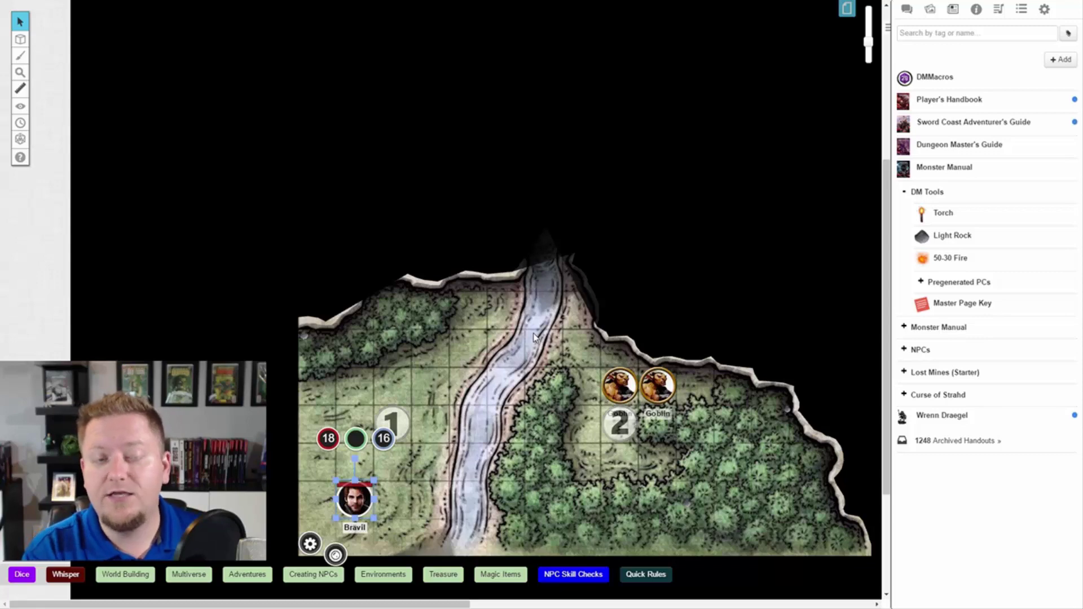
click(450, 410)
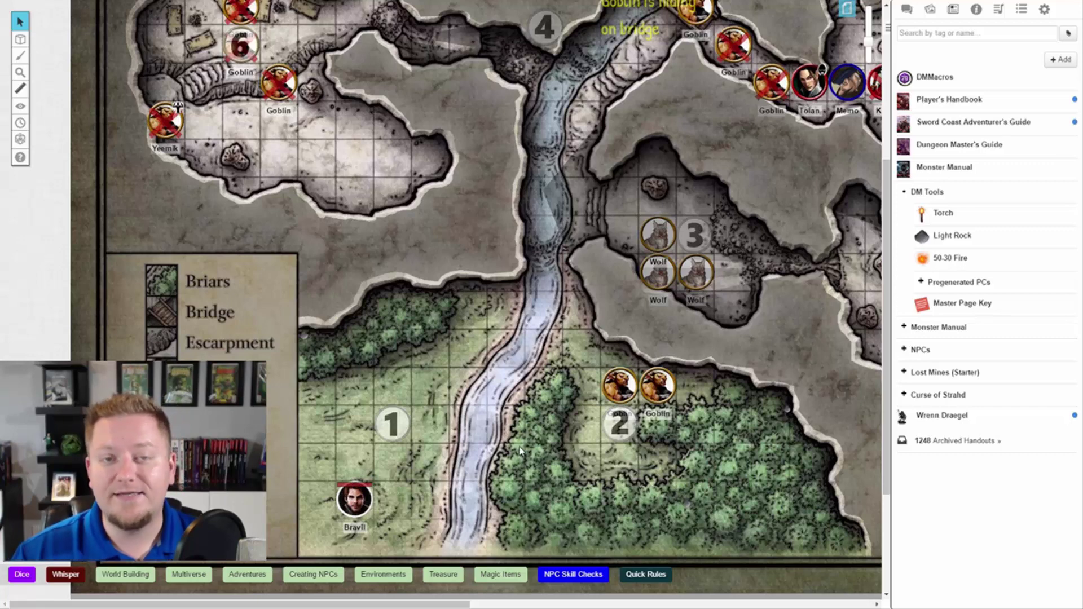
Step: Preview the character token's line of sight from the unlit river passage west of area 3, then return the token to area 1
click(364, 494)
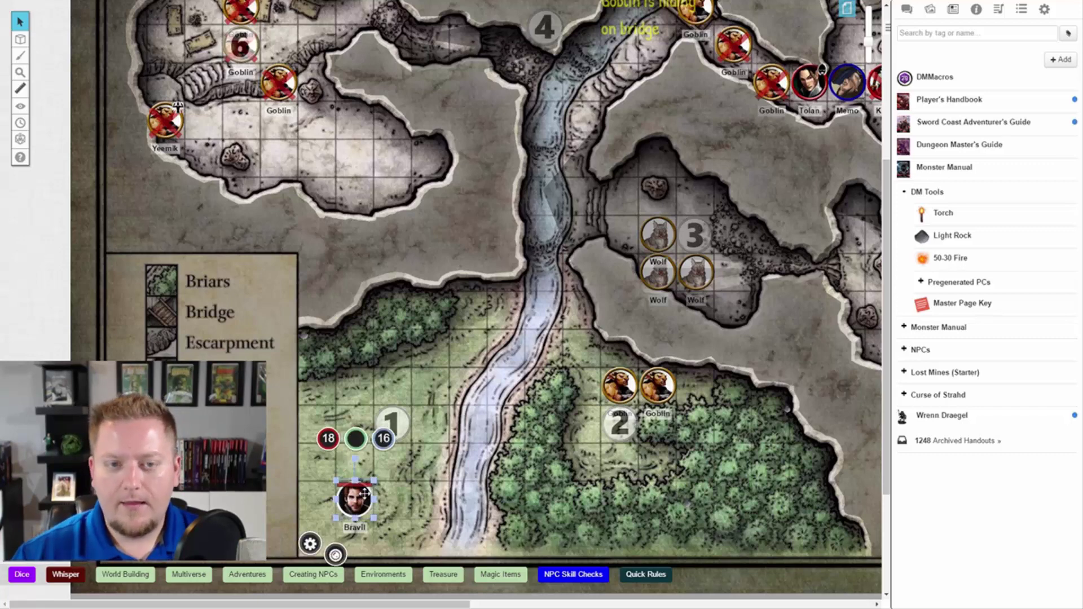
drag(366, 494, 566, 233)
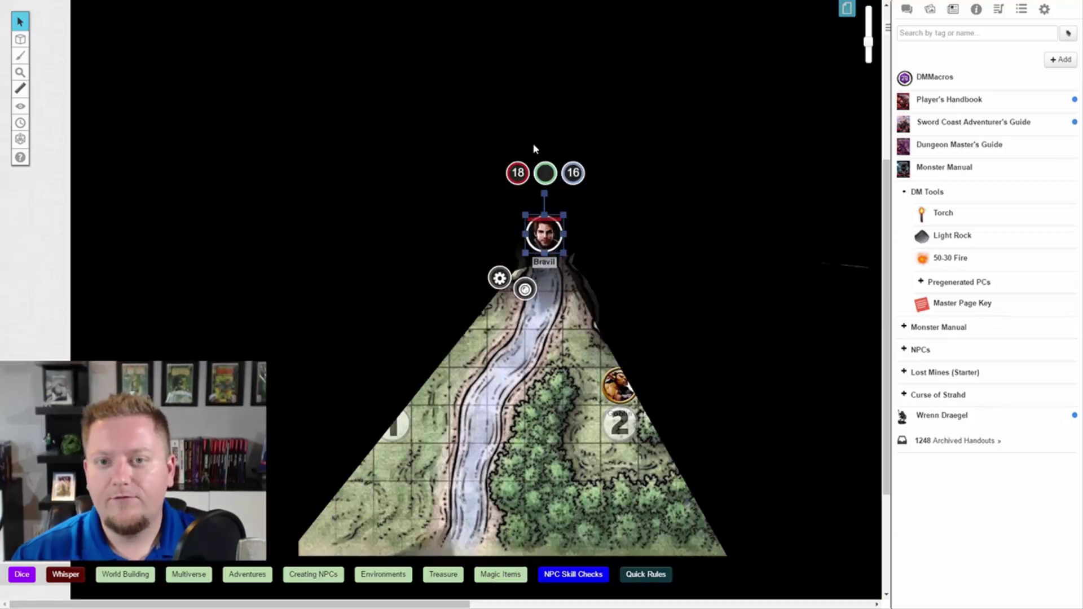
click(617, 127)
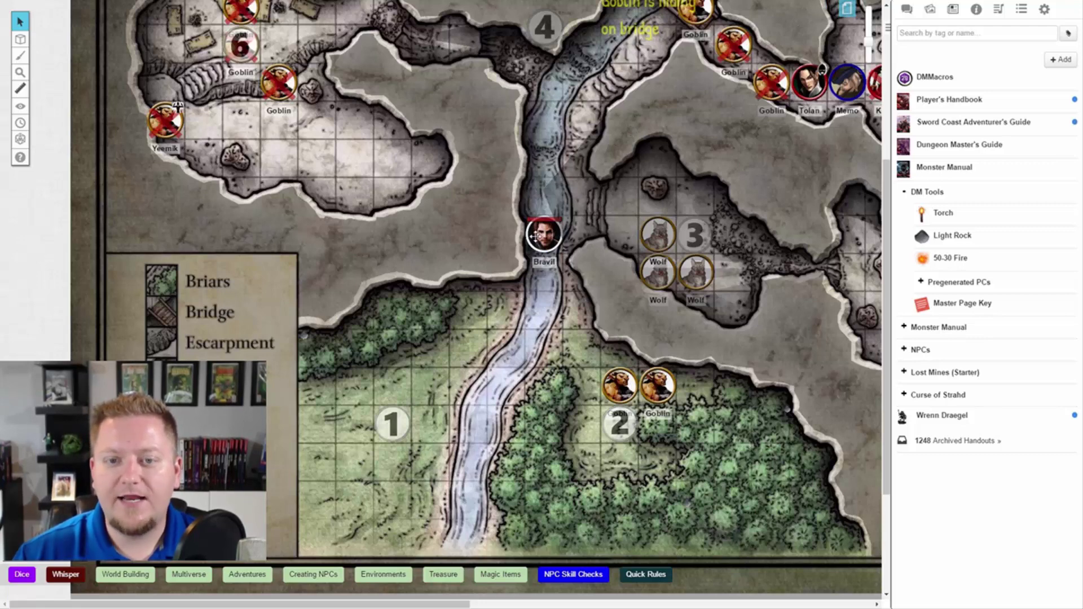
drag(536, 237, 347, 502)
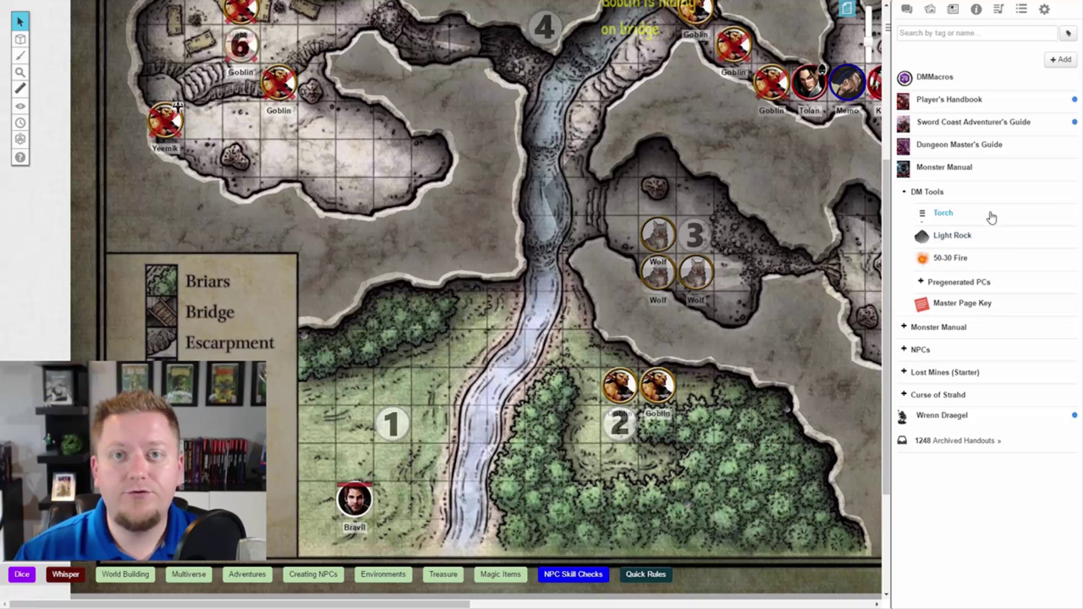
Step: Move the character token into the river passage west of area 3 with a Torch on top, and preview its torchlit line of sight
drag(354, 499, 544, 233)
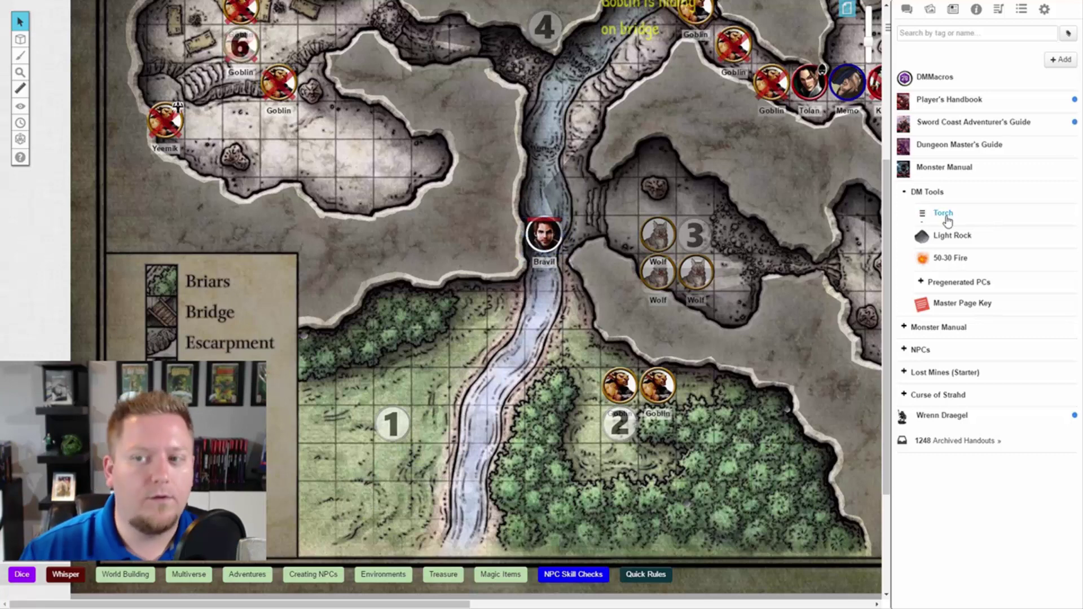
drag(947, 219, 535, 221)
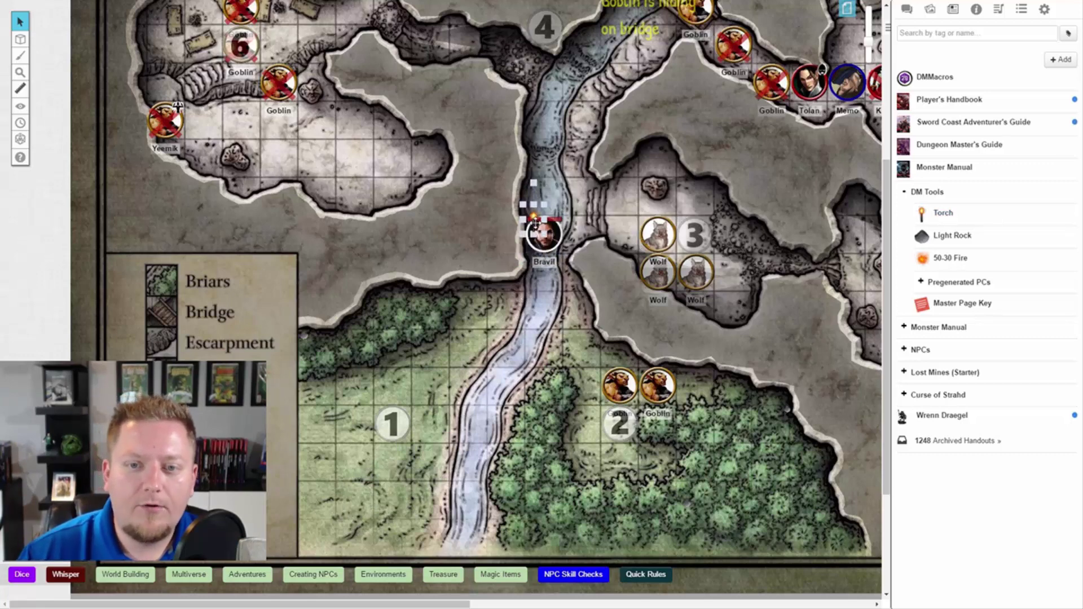
click(544, 233)
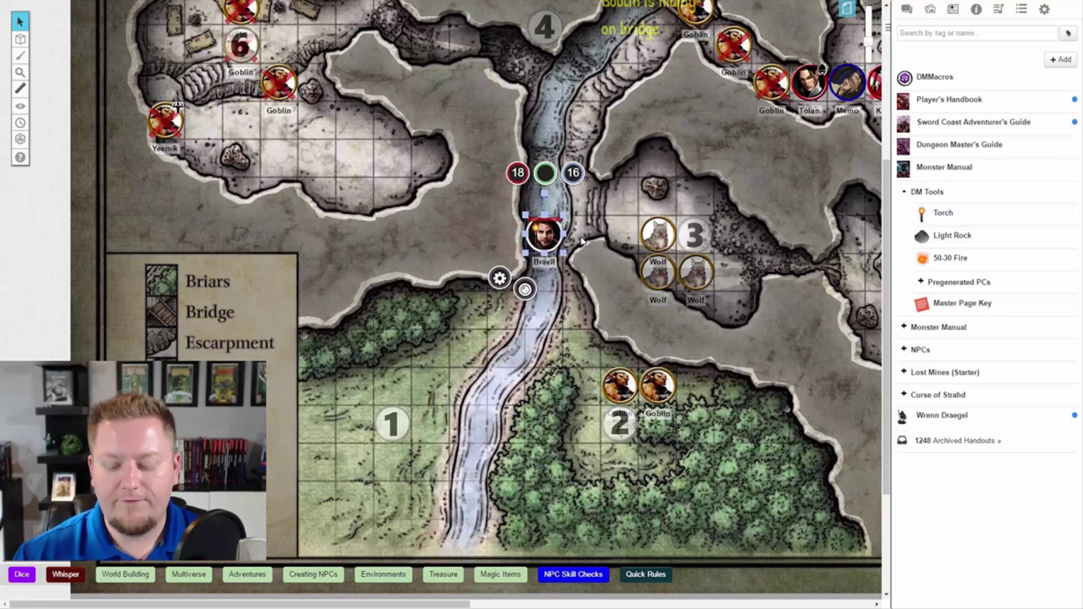
key(ctrl+l)
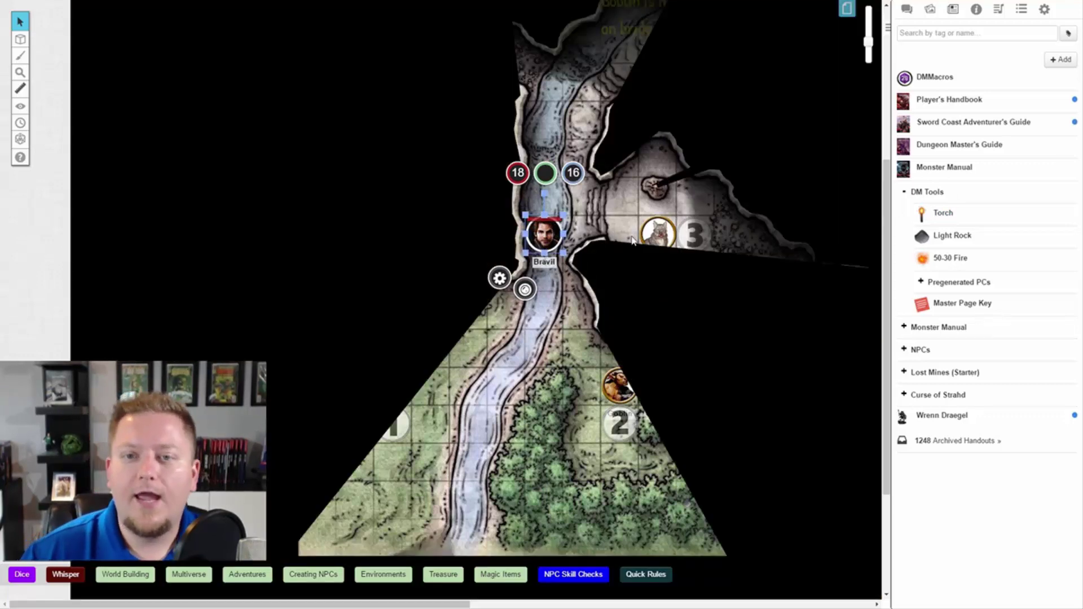
scroll(633, 251, up, 2)
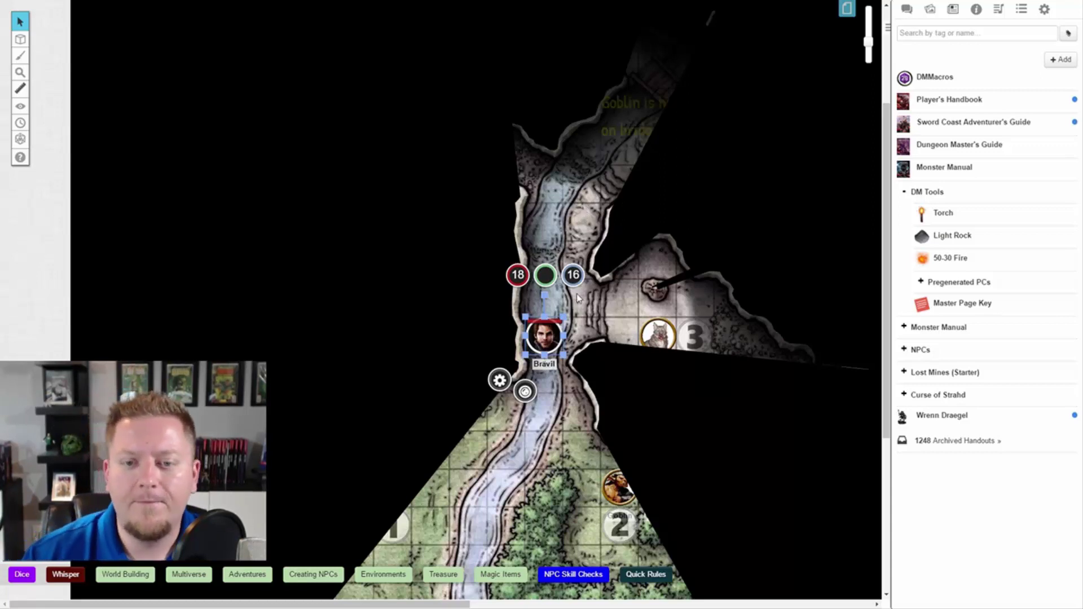
click(552, 339)
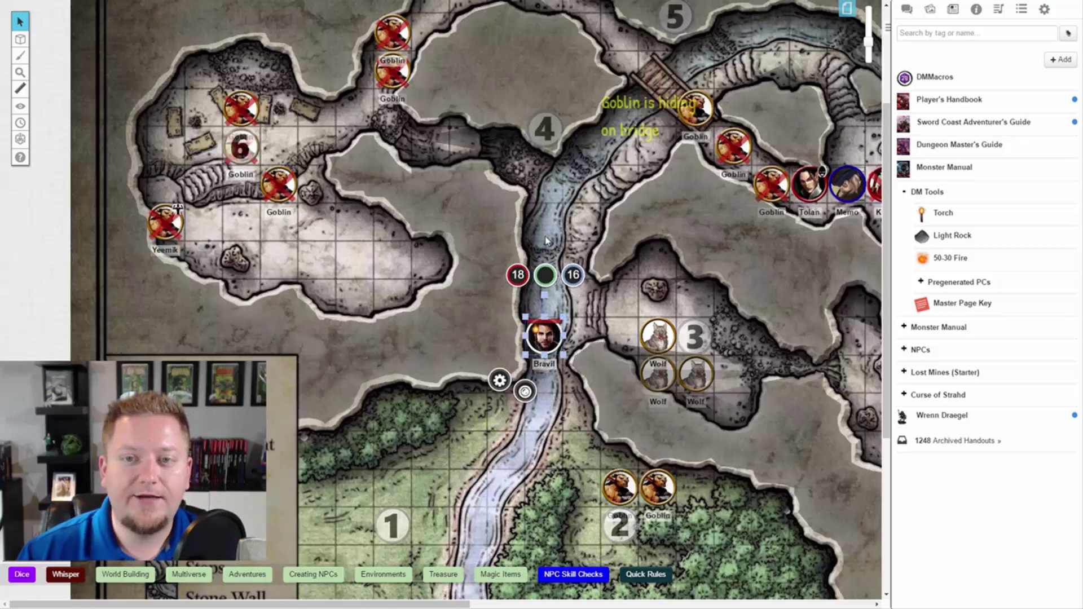
key(ctrl+l)
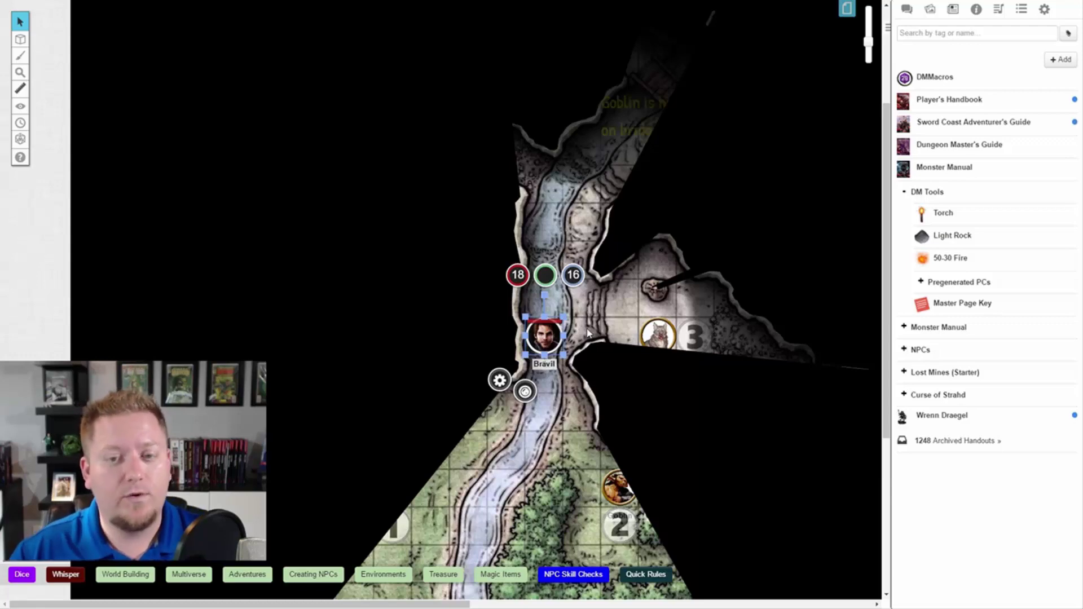
Step: Move the character token back to the area 1 label and the torch to the river's west bank beside it
drag(545, 337, 381, 505)
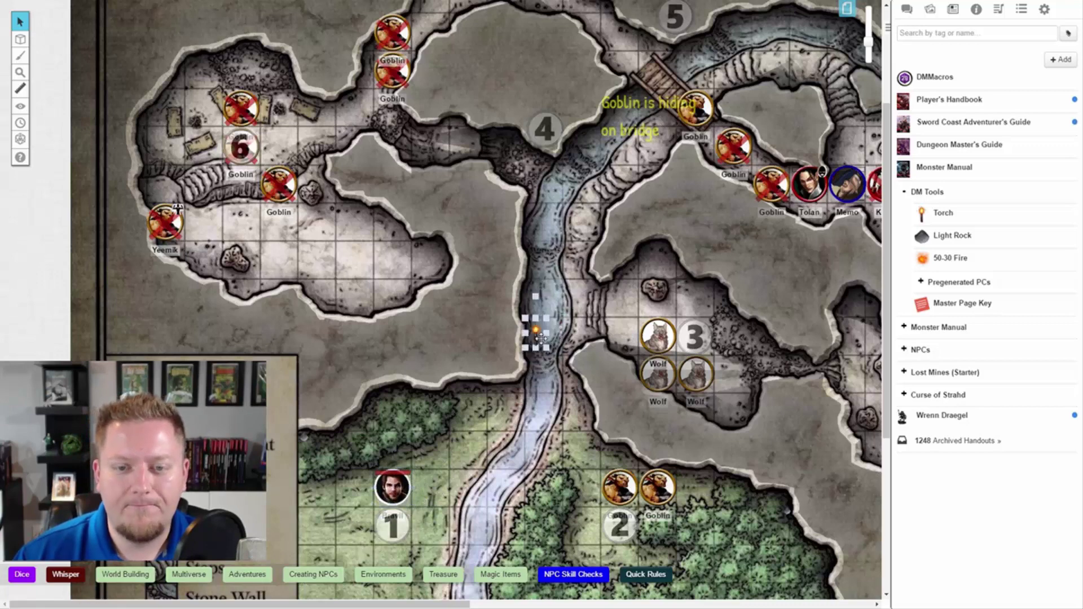
click(481, 458)
scroll(540, 441, down, 3)
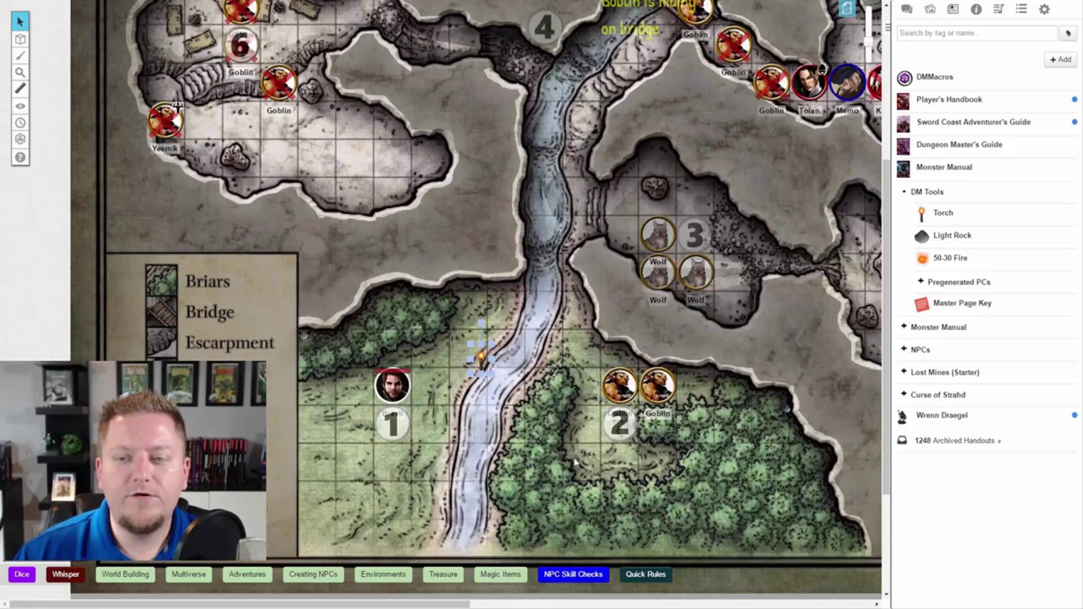
Step: Add a new character to the journal and name it Torch2
click(1060, 61)
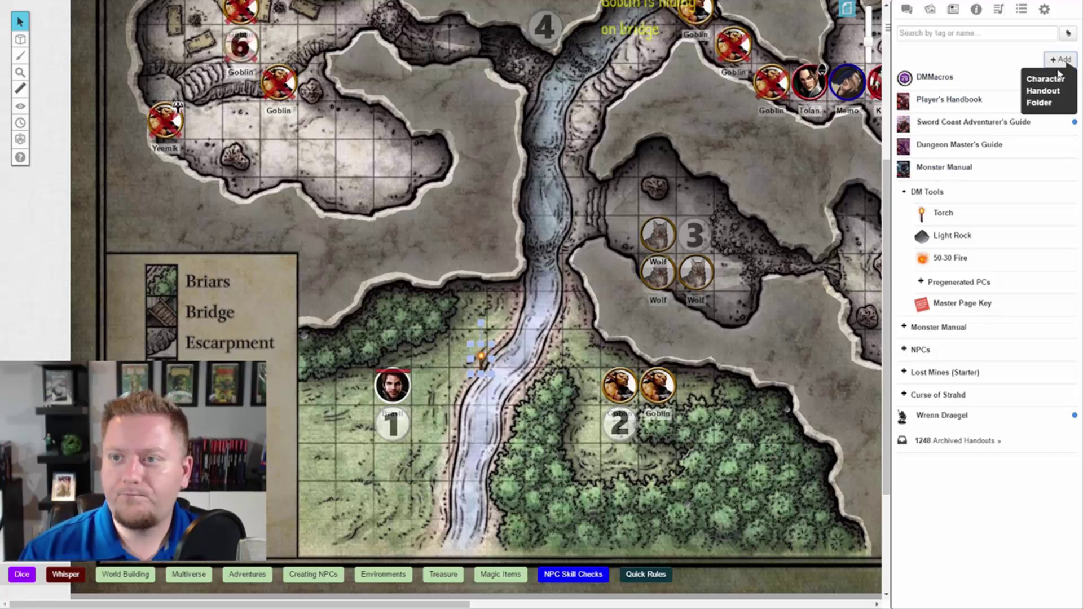
click(1056, 81)
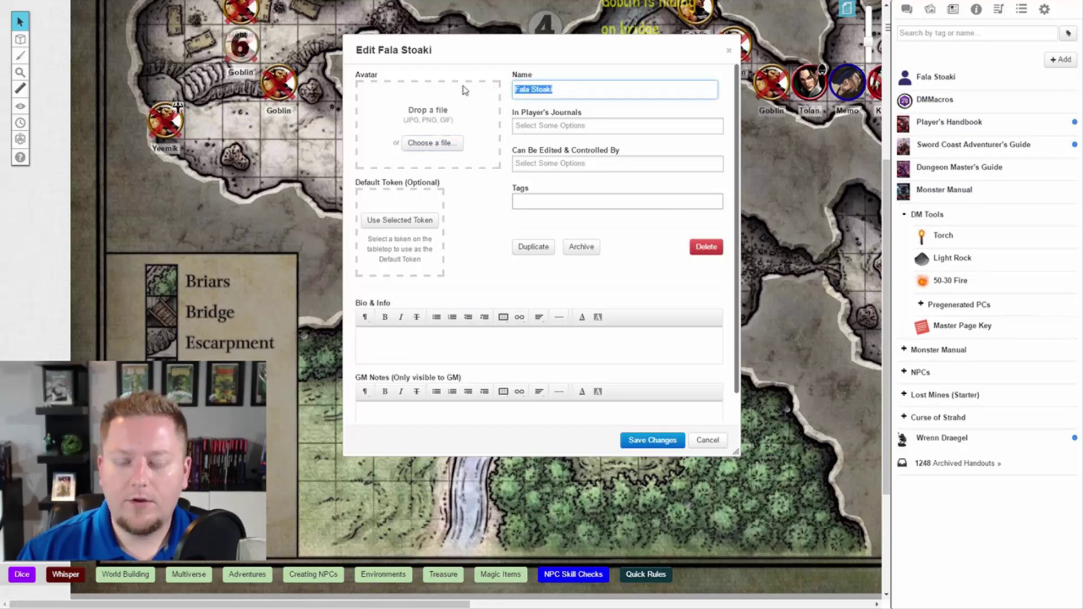
text(Torch2)
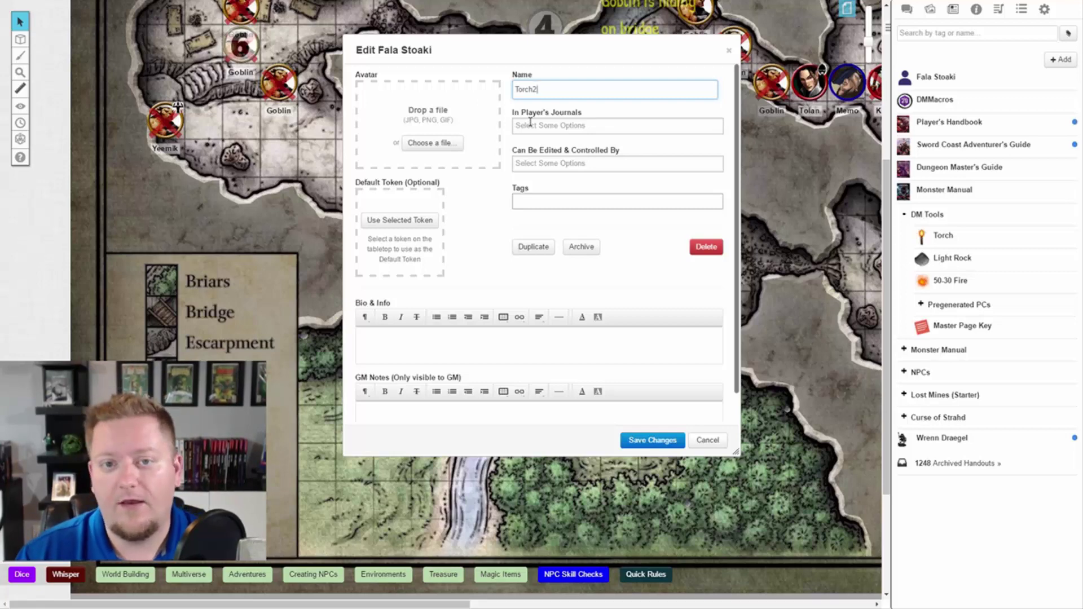
Step: Let all players edit and control the Torch2 character, save it, and look at its character sheet
click(555, 163)
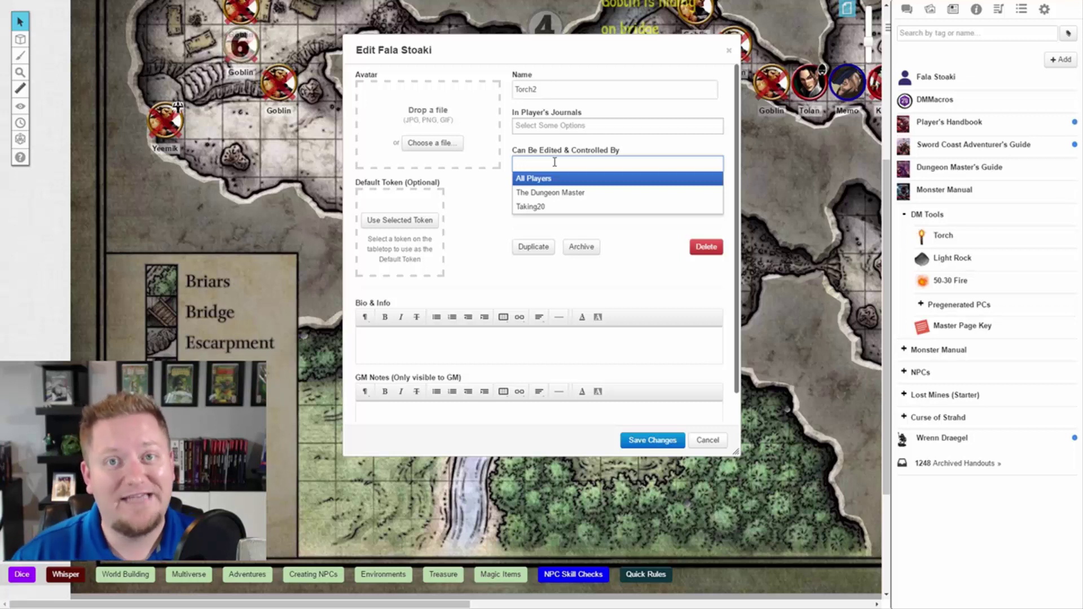
click(547, 179)
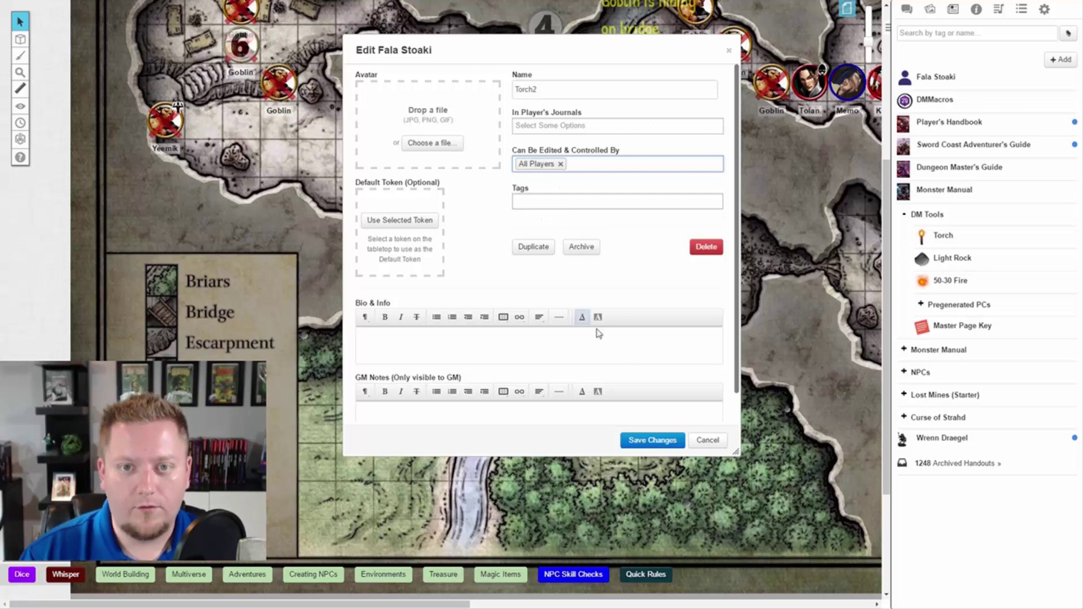
click(649, 441)
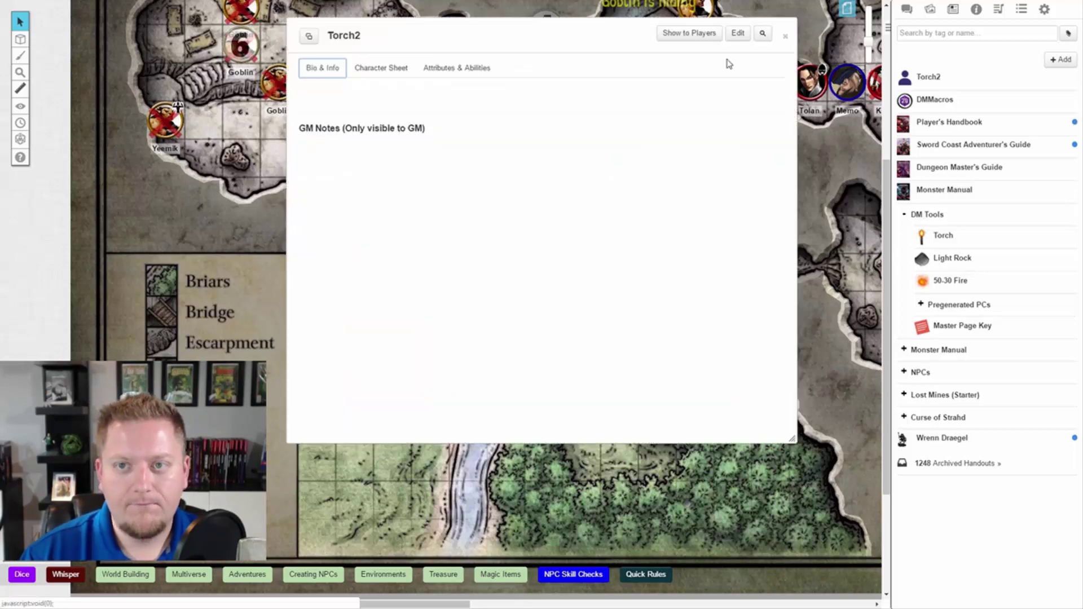
click(389, 68)
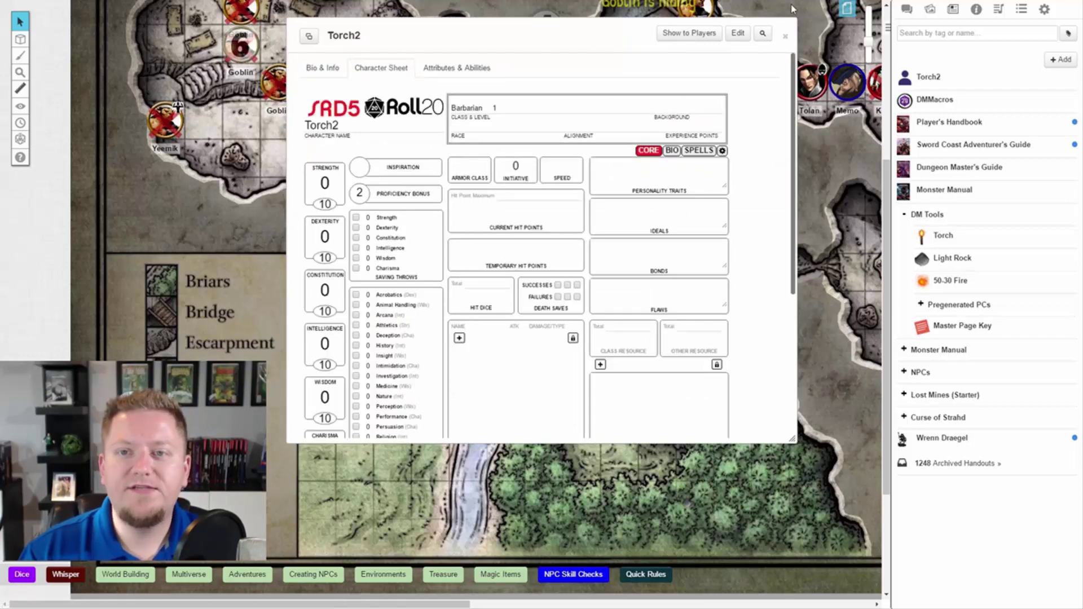
click(785, 38)
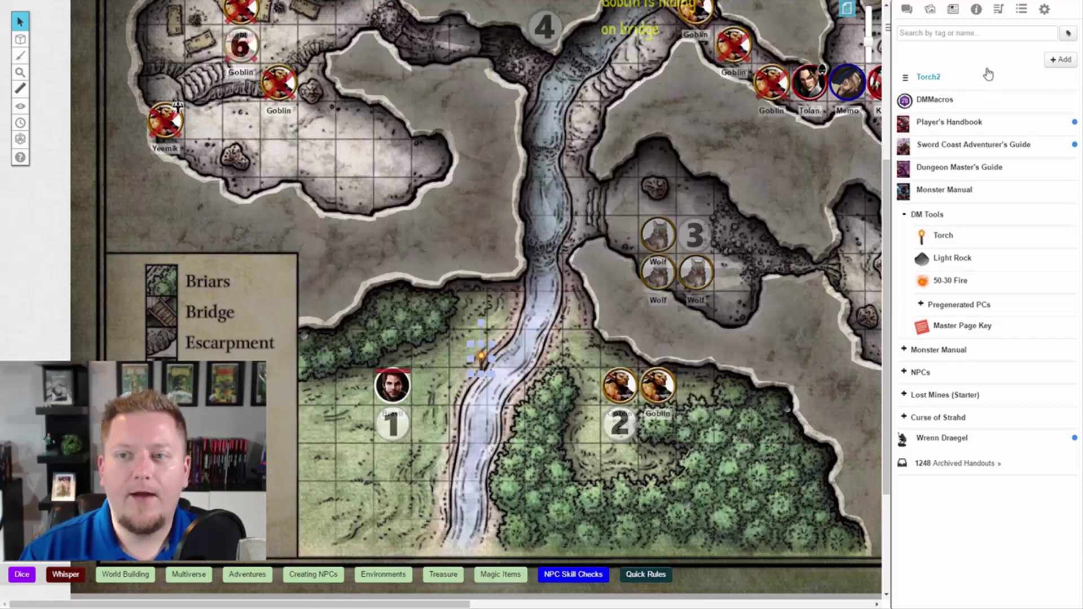
Step: Reopen Torch2 for editing and search the art library's tokens for "torch"
click(938, 76)
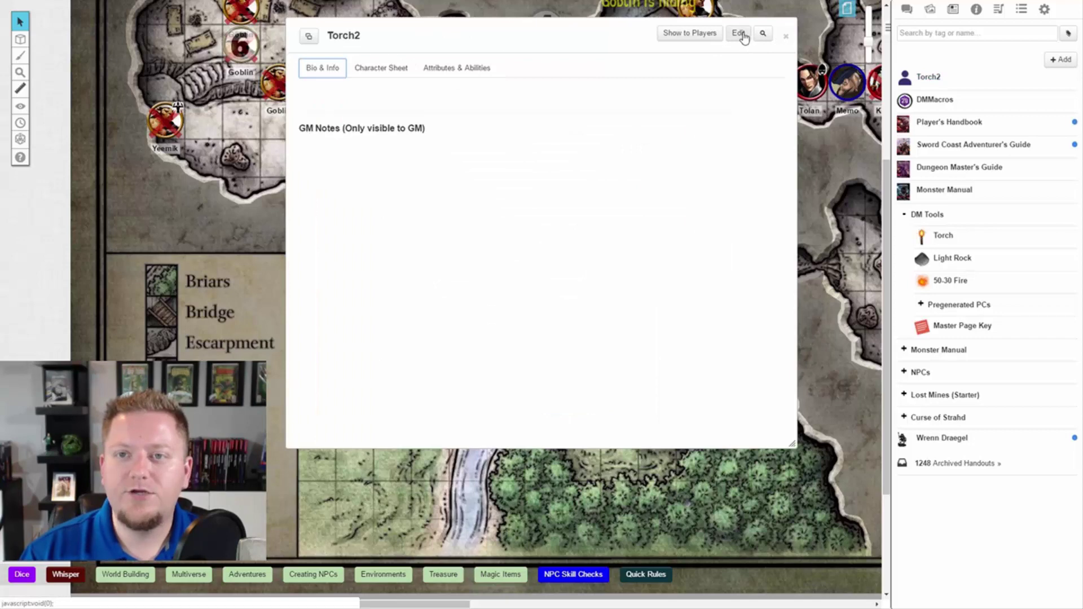
click(739, 34)
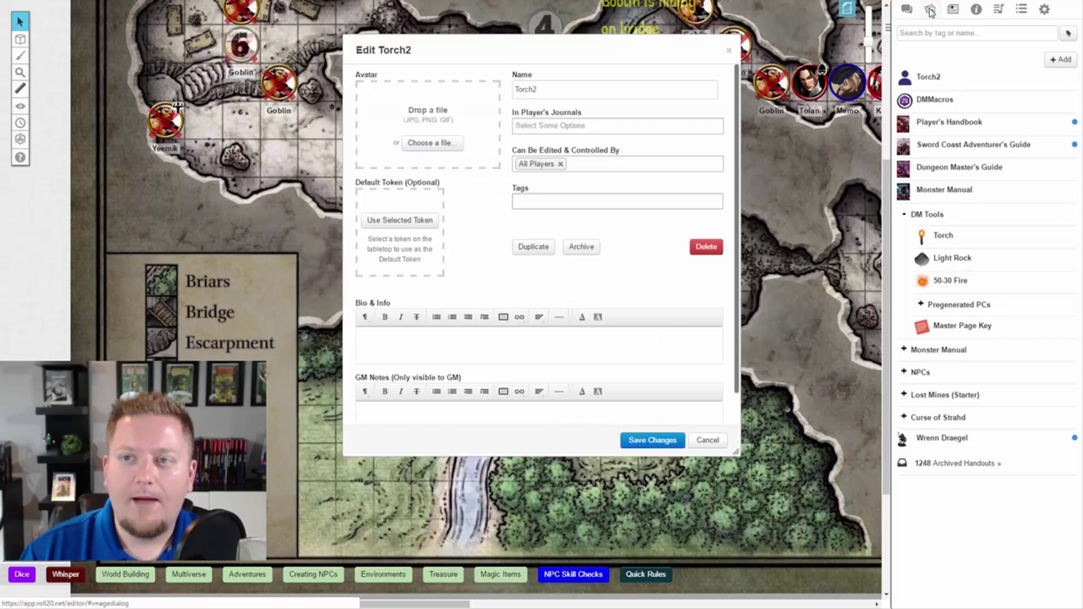
click(930, 10)
scroll(1062, 288, up, 20)
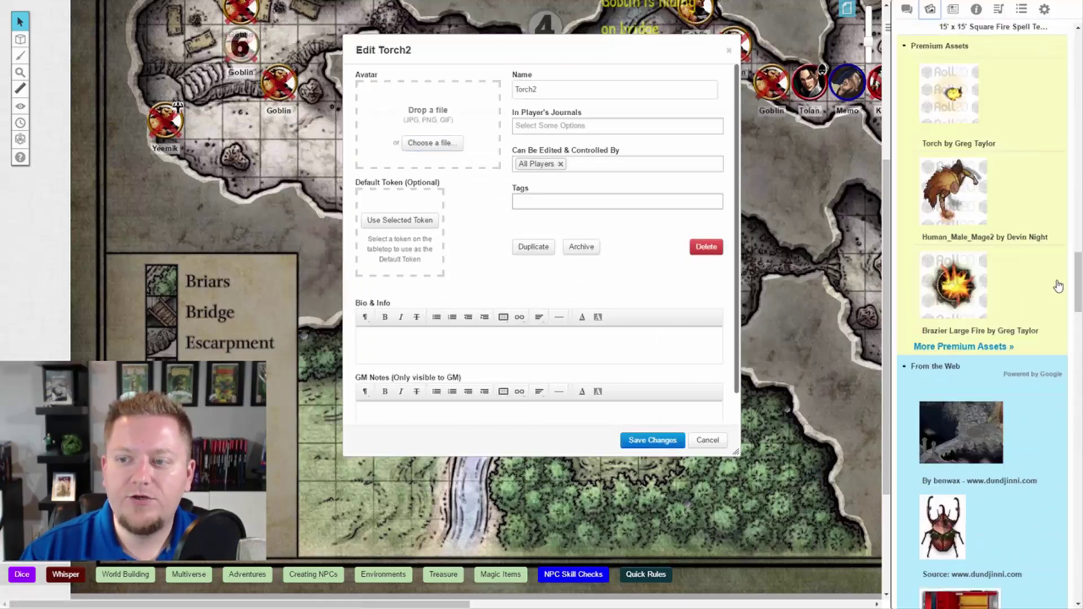
scroll(1061, 287, up, 10)
double_click(931, 60)
key(BackSpace)
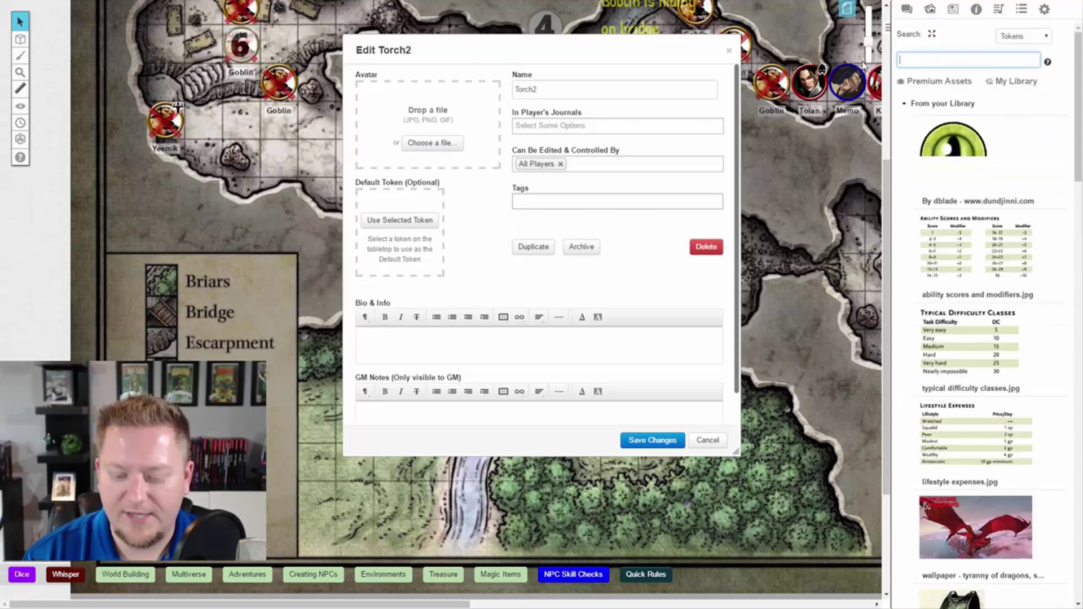
text(torch)
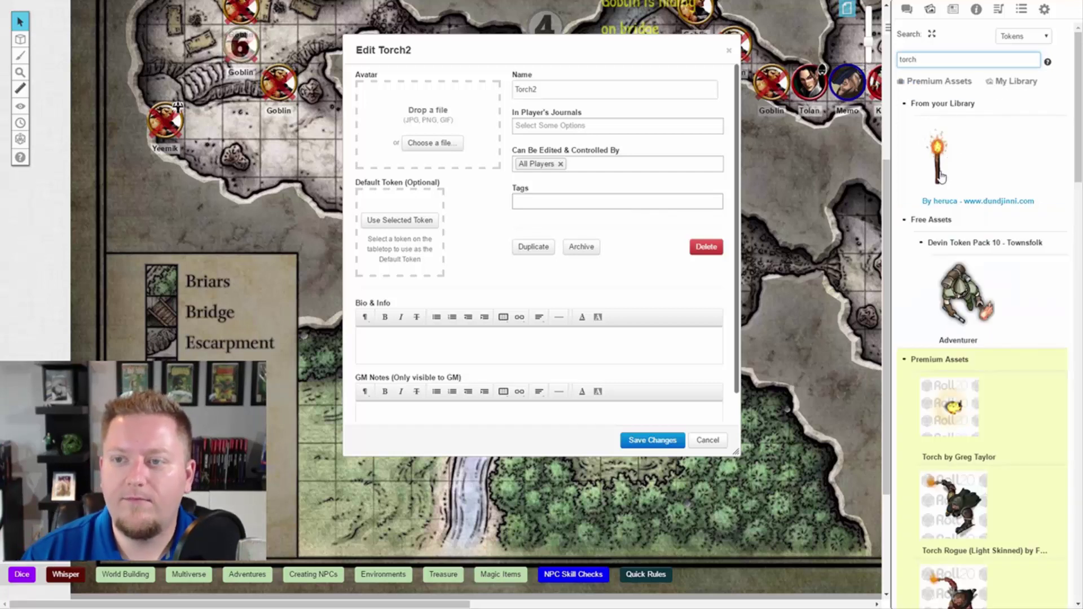
Step: Use the upright burning torch image from the library as Torch2's avatar and save the character
drag(941, 176, 432, 147)
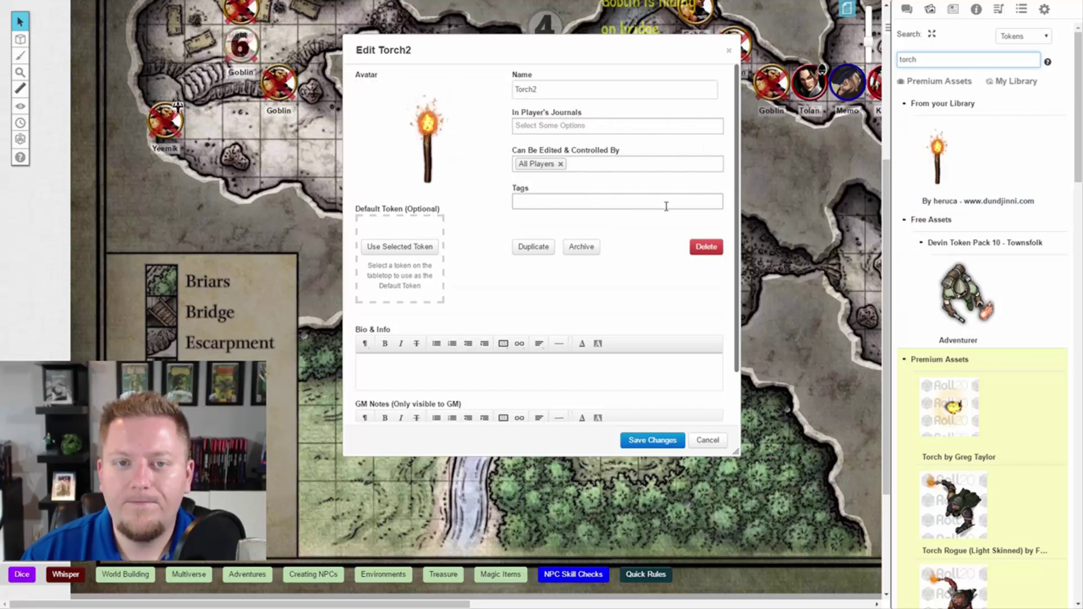
click(653, 439)
click(787, 36)
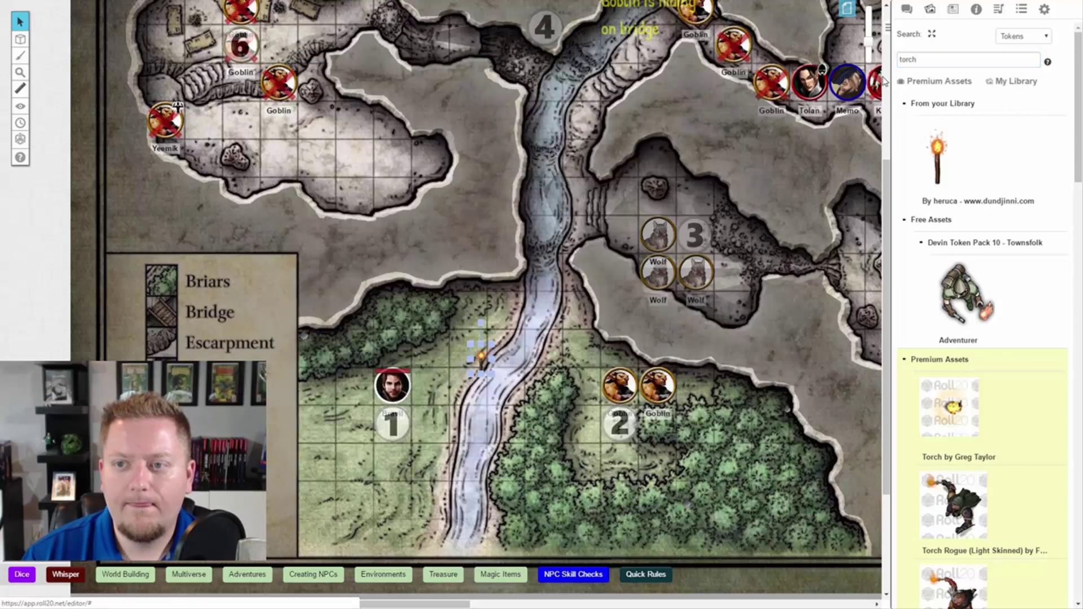
Step: Place a Torch2 token southeast of area 1 and make it emit light to 40 ft, dim from 20 ft, visible to all players
click(953, 10)
mouse_move(930, 77)
mouse_down()
mouse_move(926, 100)
mouse_move(424, 464)
mouse_move(434, 432)
mouse_move(435, 471)
mouse_up()
click(385, 506)
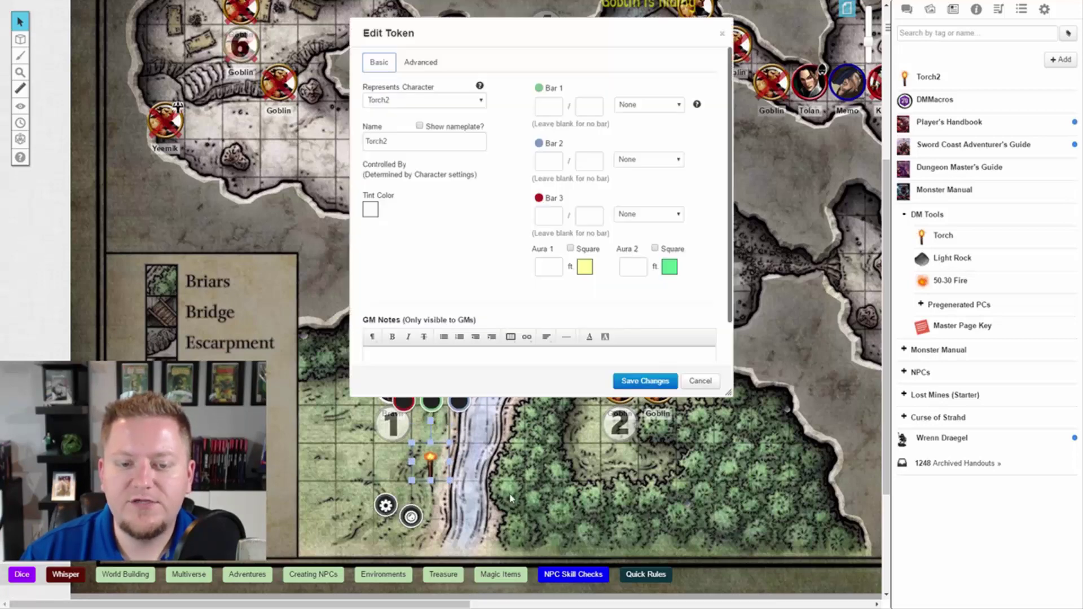
click(420, 63)
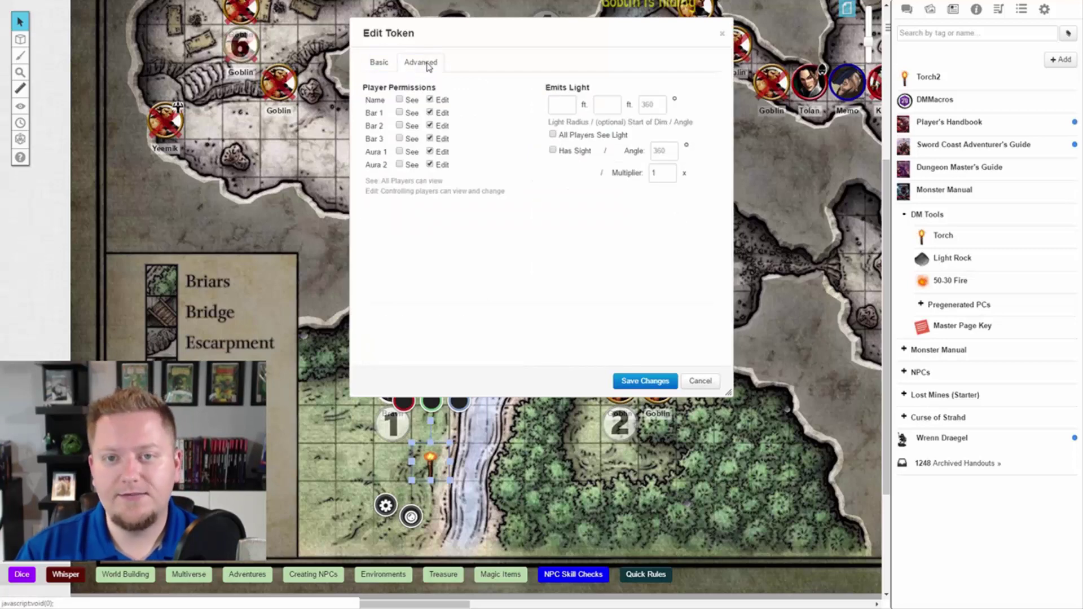
click(559, 106)
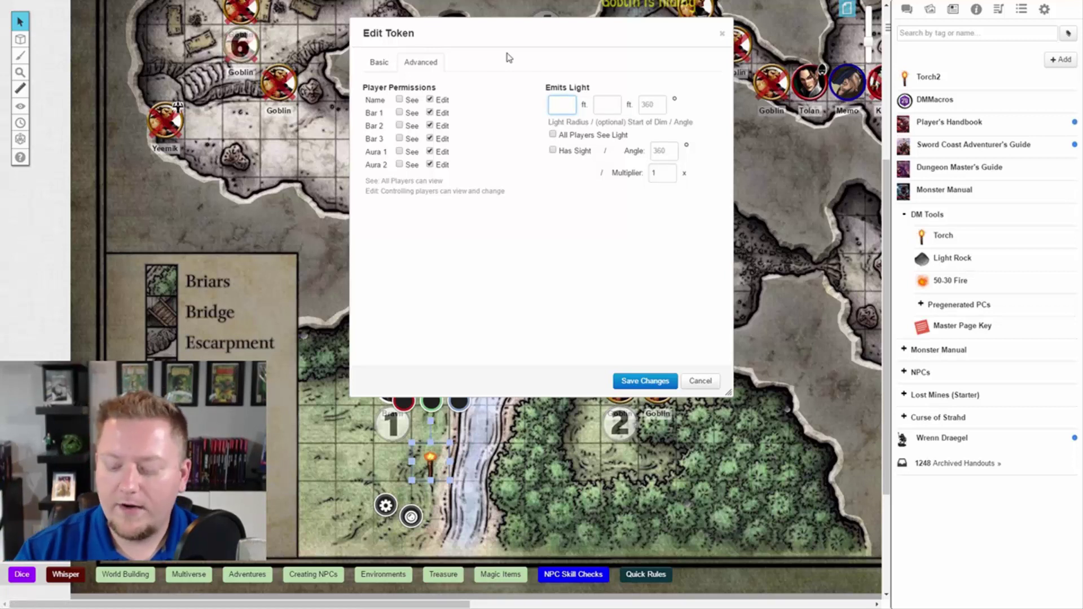
click(613, 105)
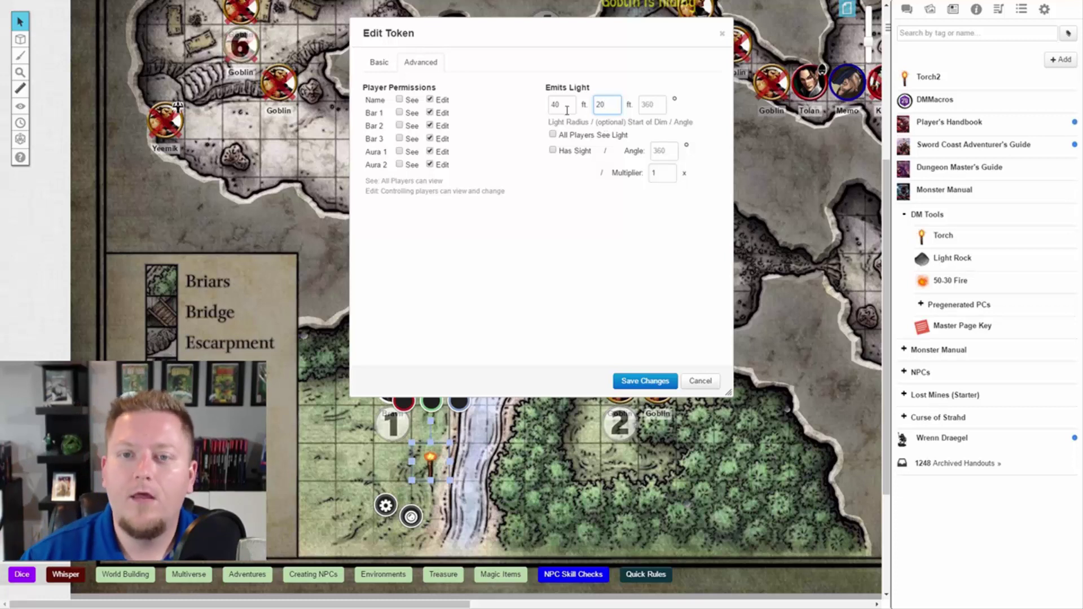
click(553, 135)
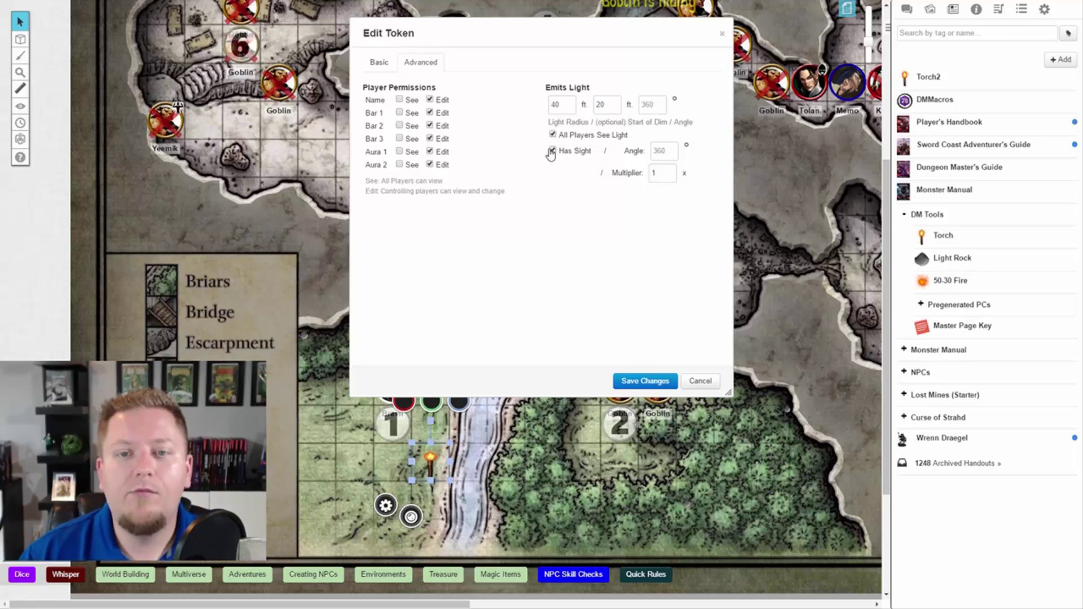
click(387, 61)
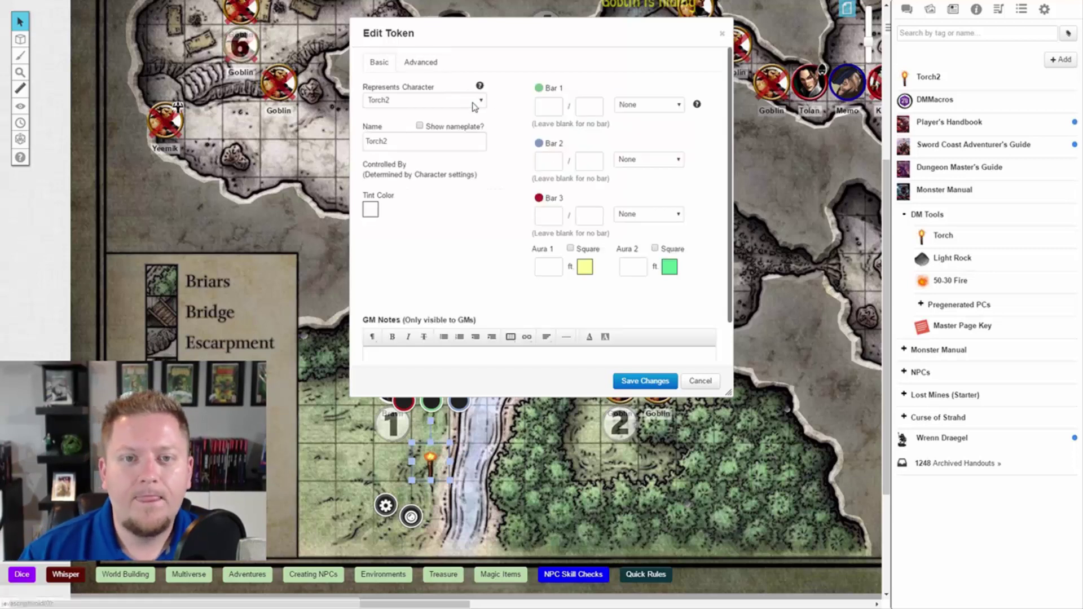
click(659, 383)
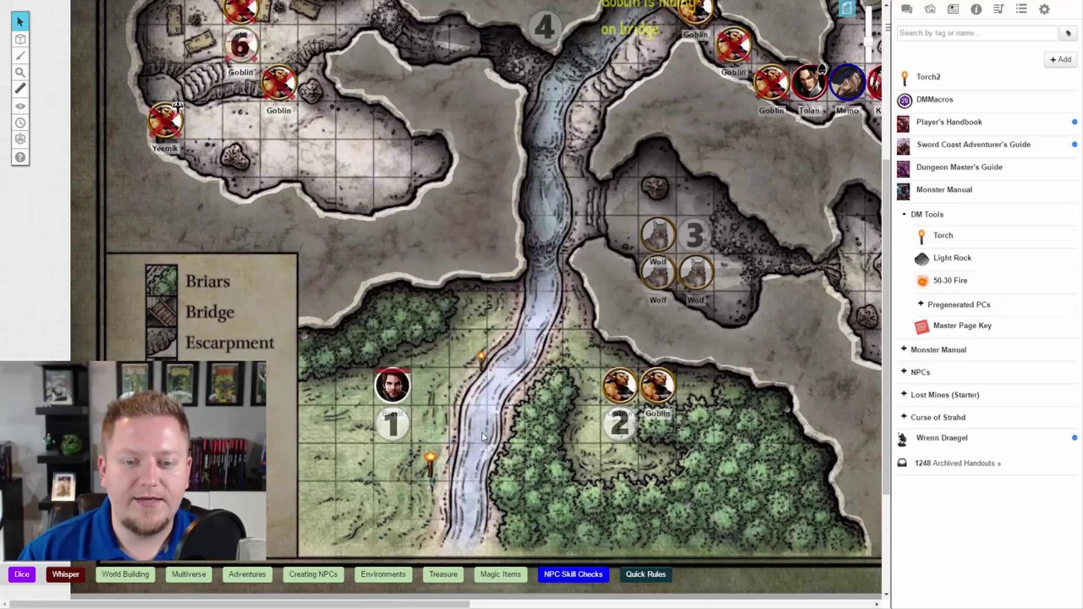
Step: Mark the new Torch2 token as a drawing, shrink it to less than a grid square, and place it off the grid near the river
click(433, 457)
right_click(431, 466)
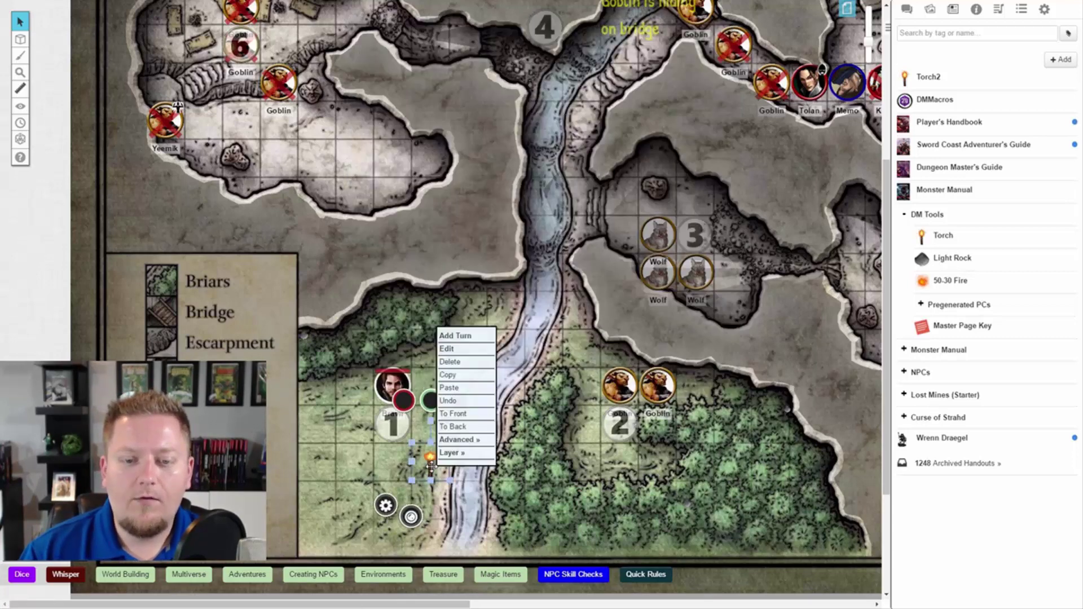
mouse_move(467, 439)
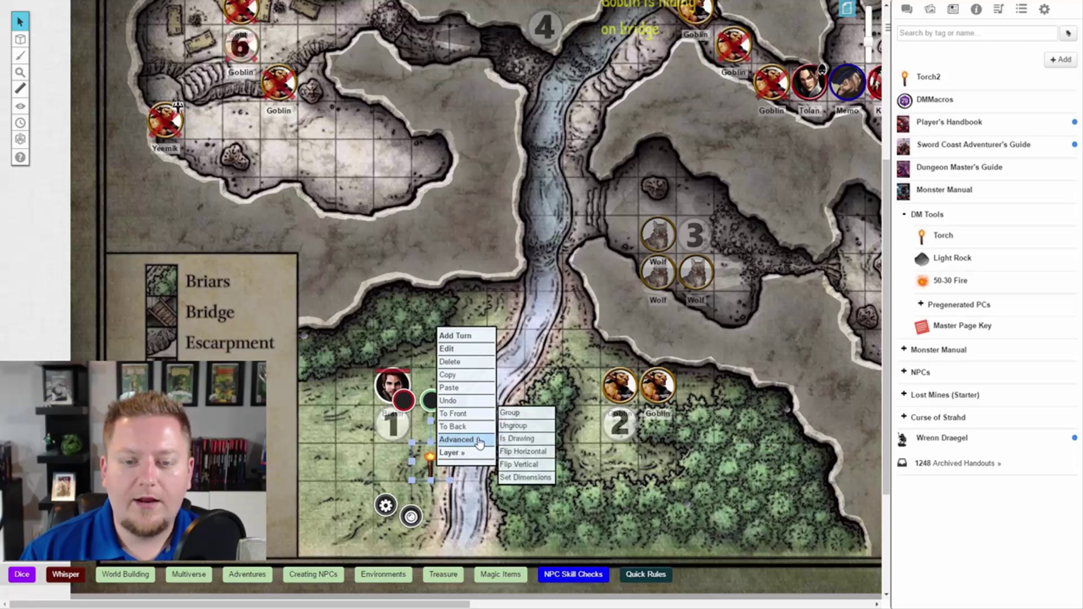
click(518, 440)
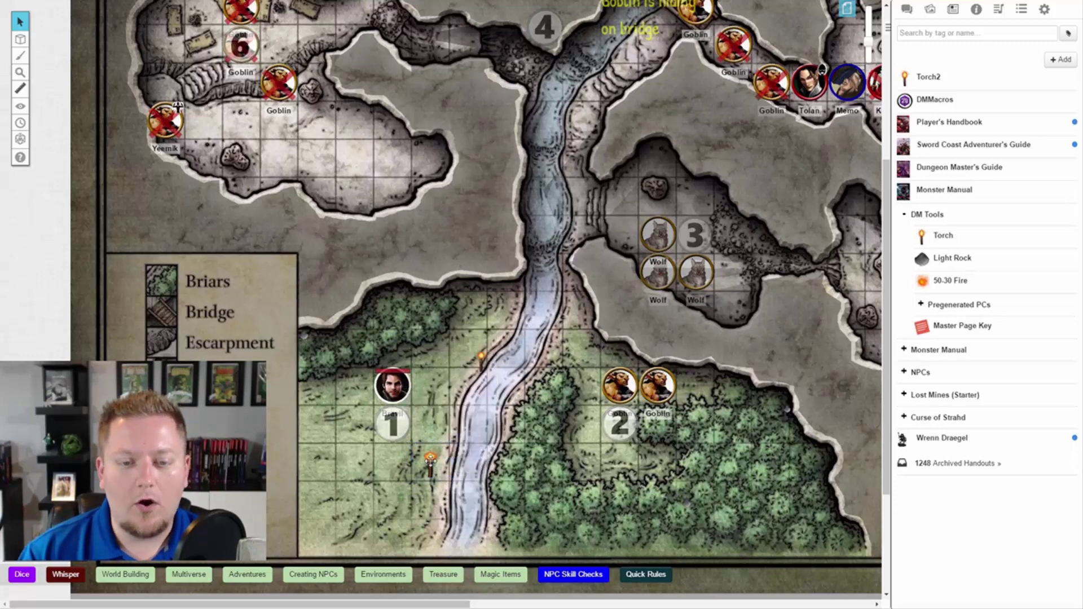
mouse_move(440, 467)
mouse_down()
mouse_move(424, 473)
mouse_move(434, 456)
mouse_up()
click(434, 457)
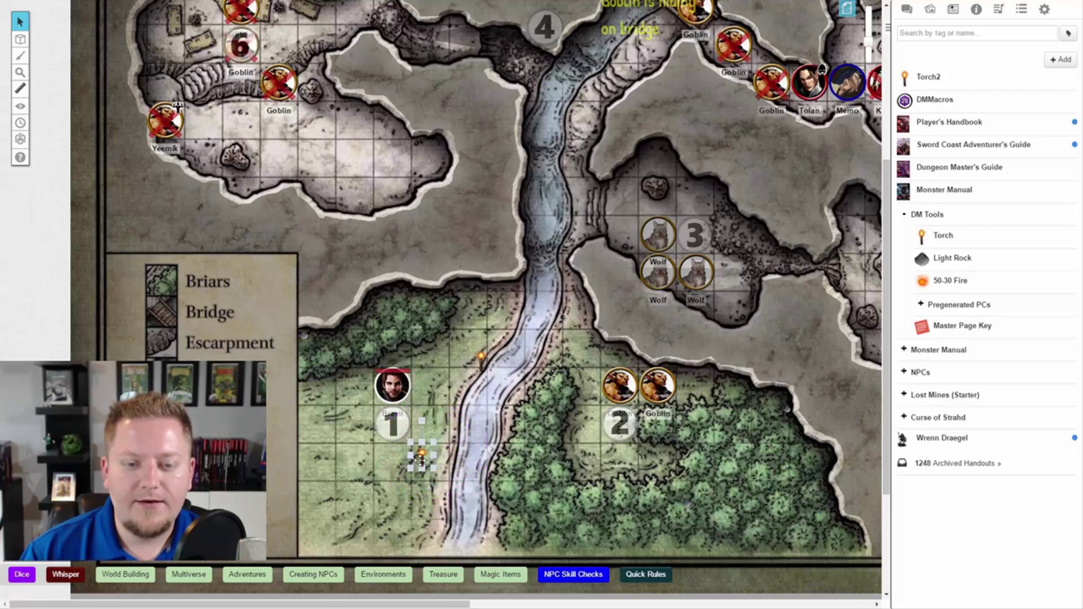
drag(421, 458, 435, 459)
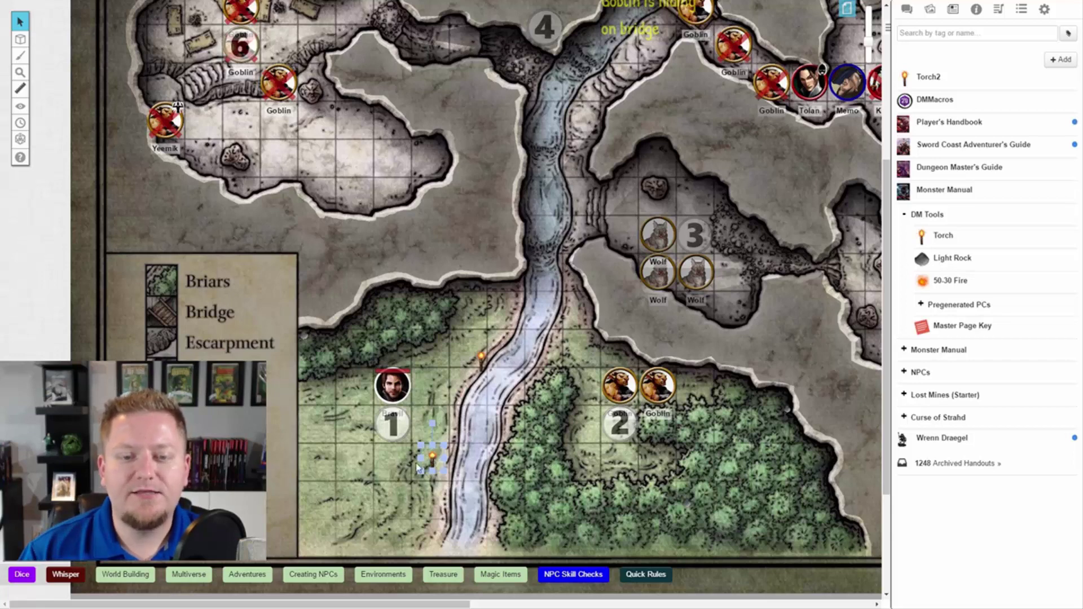
Step: Set the selected torch token as Torch2's default token and save the character
click(943, 82)
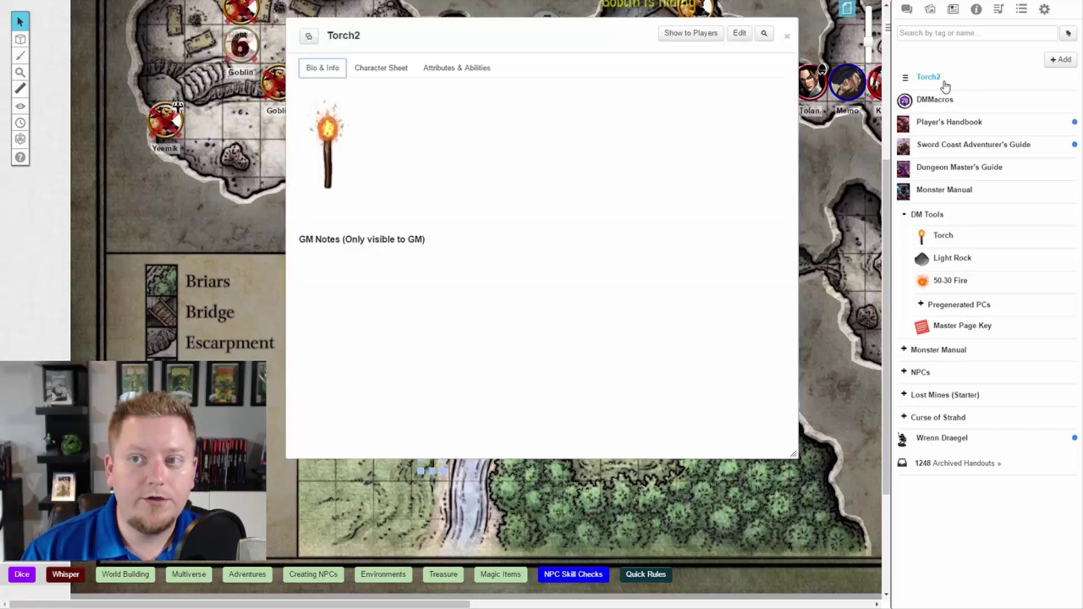
click(738, 32)
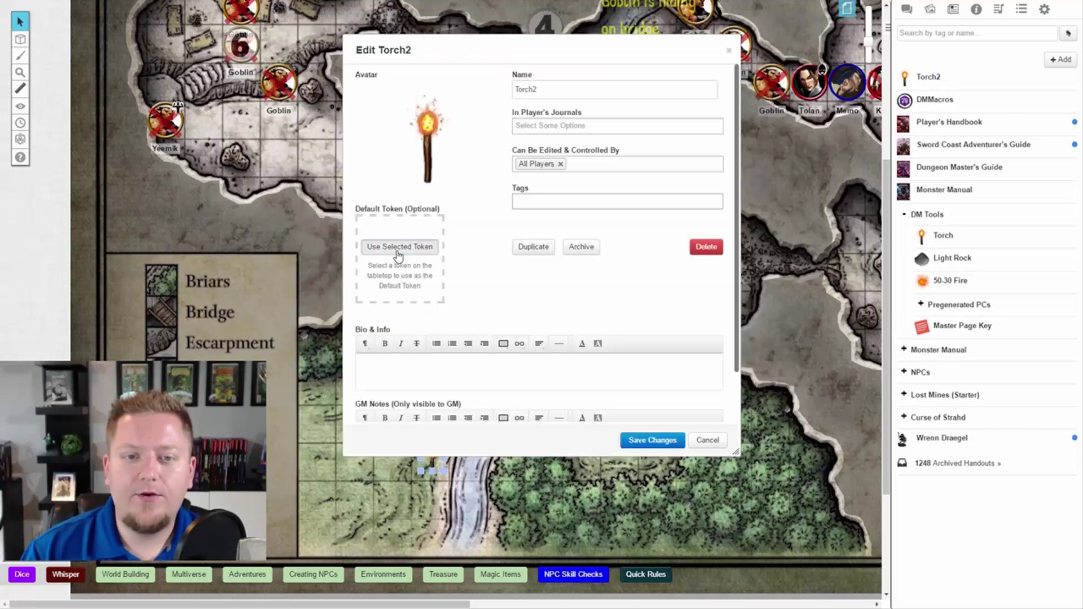
click(398, 248)
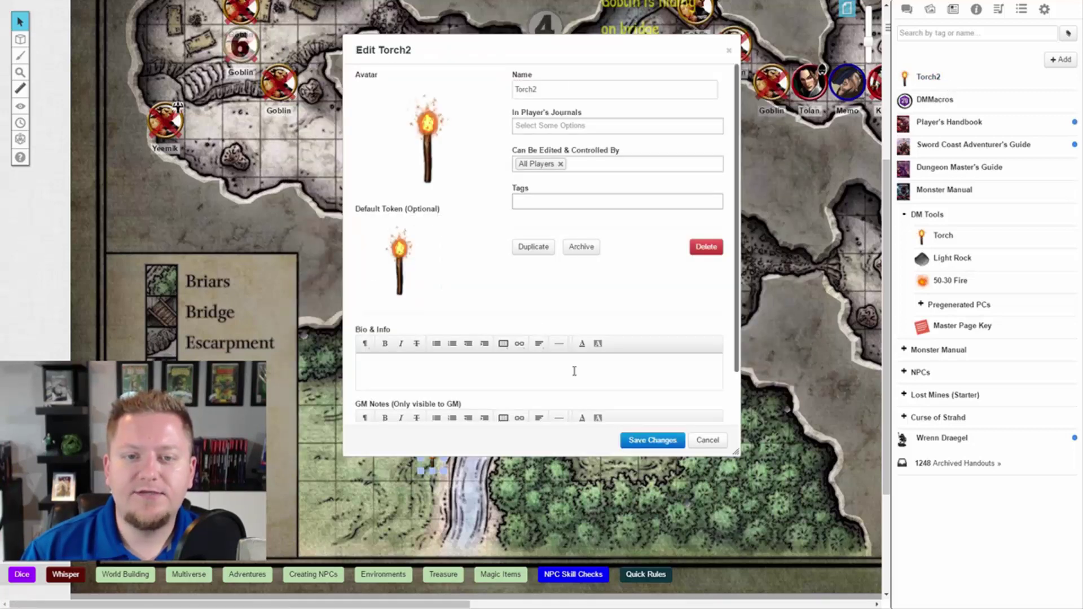
click(638, 442)
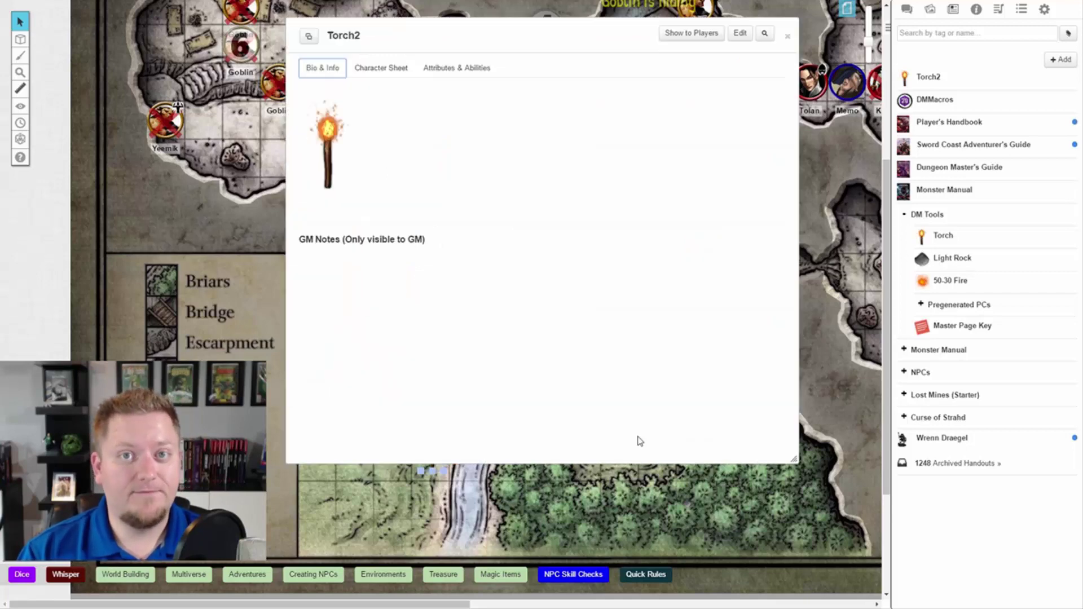
click(788, 37)
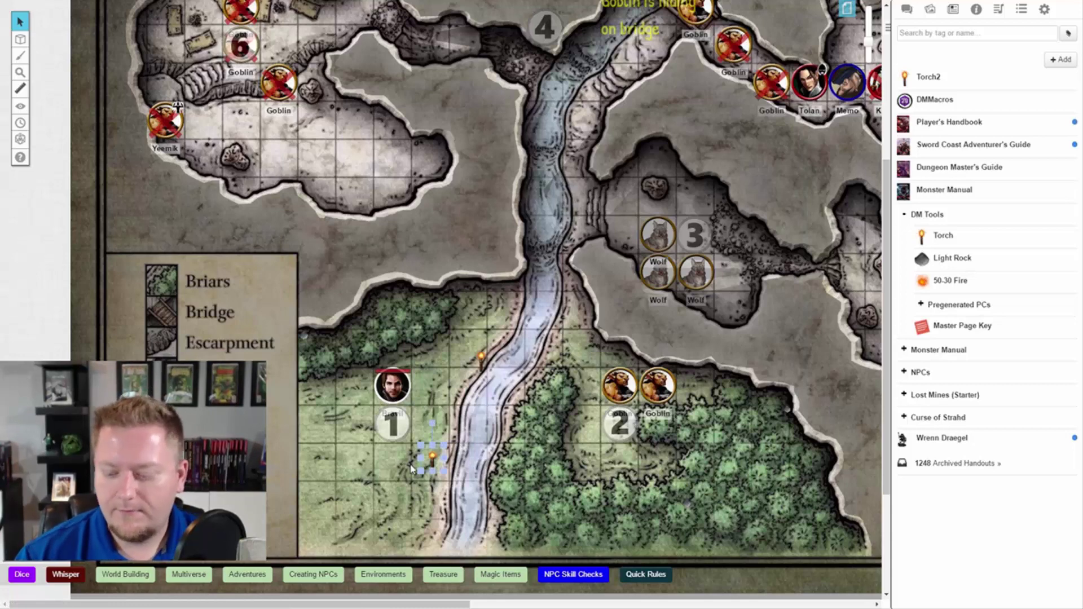
Step: Delete both torch tokens from the map, move the character token to the river's cave mouth, and preview its line of sight
key(Delete)
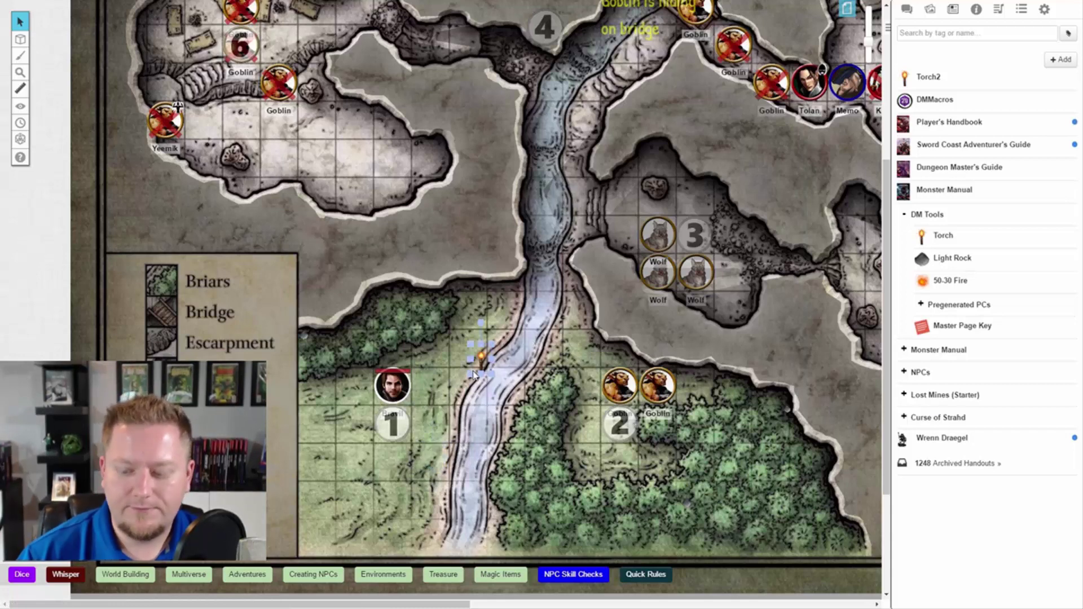
drag(404, 389, 538, 323)
key(ctrl+l)
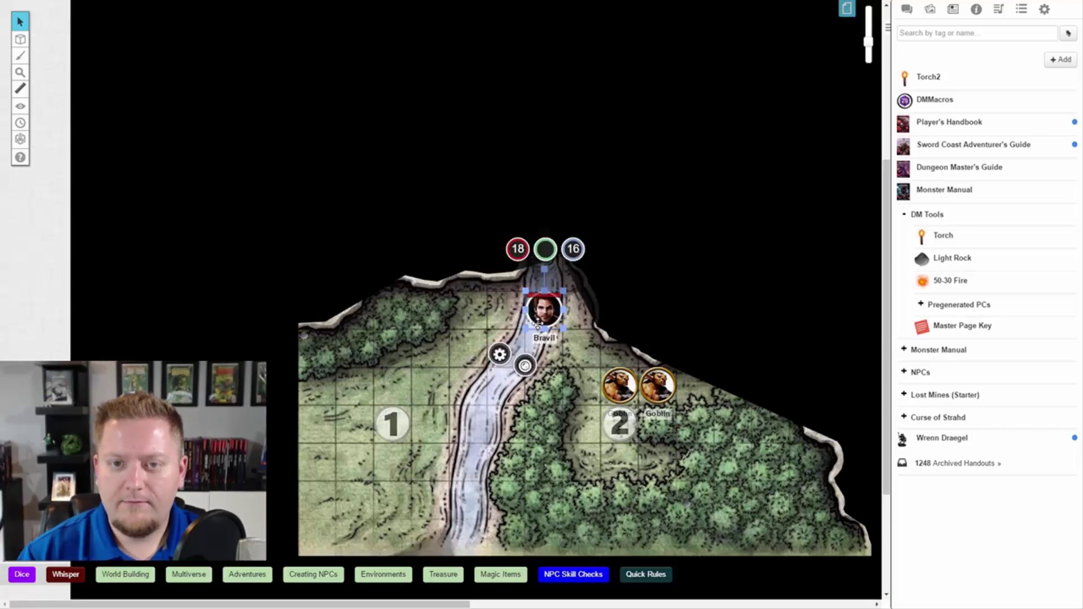
click(590, 326)
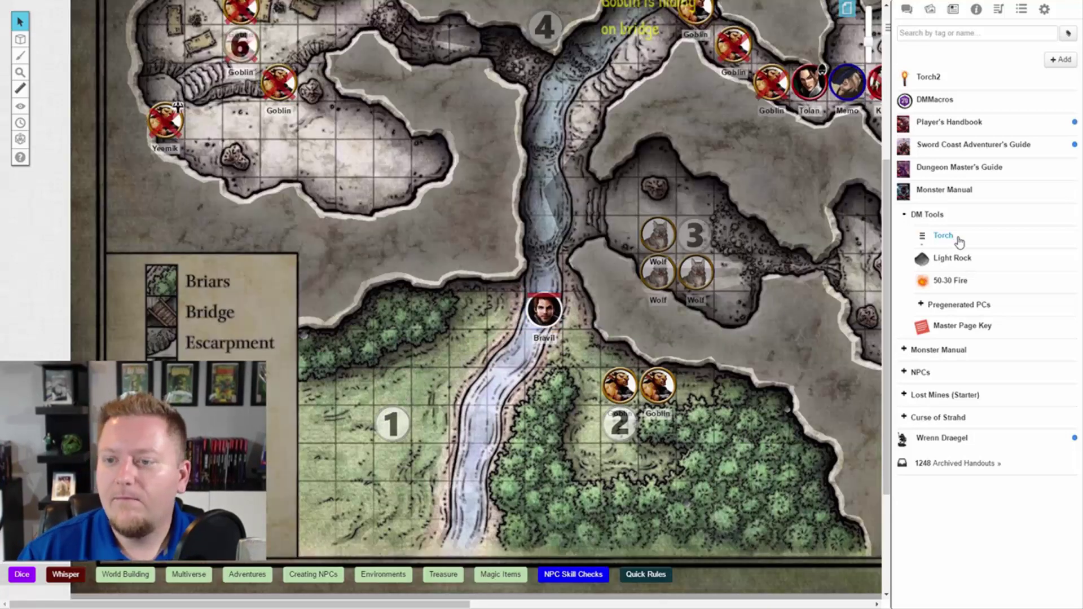
Step: Place a Torch2 token in the river passage just north of the character token, and move the character one square north onto it
double_click(963, 80)
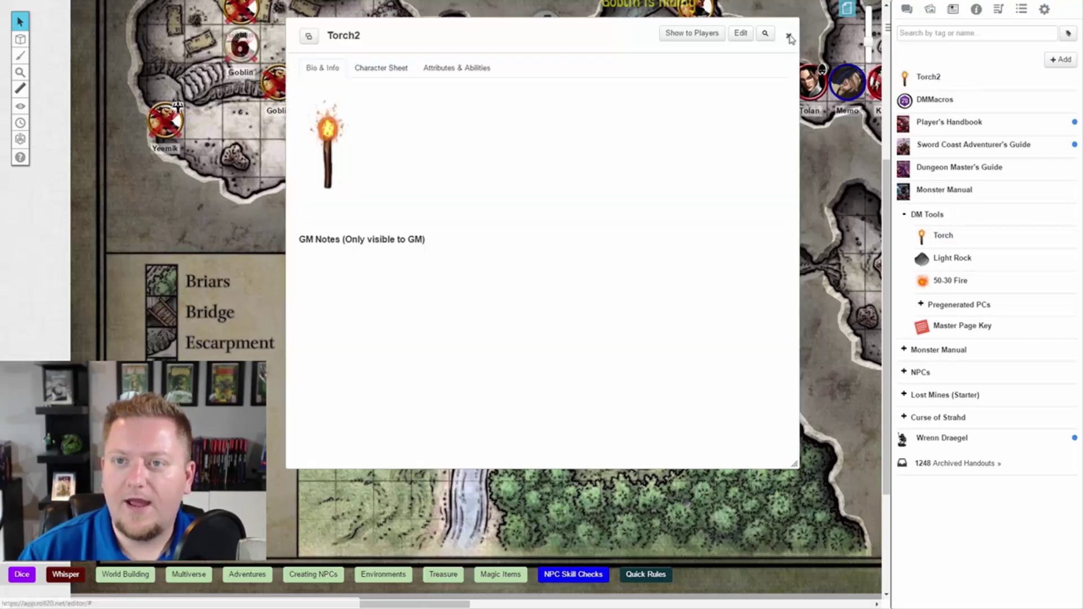
click(789, 35)
drag(928, 81, 541, 255)
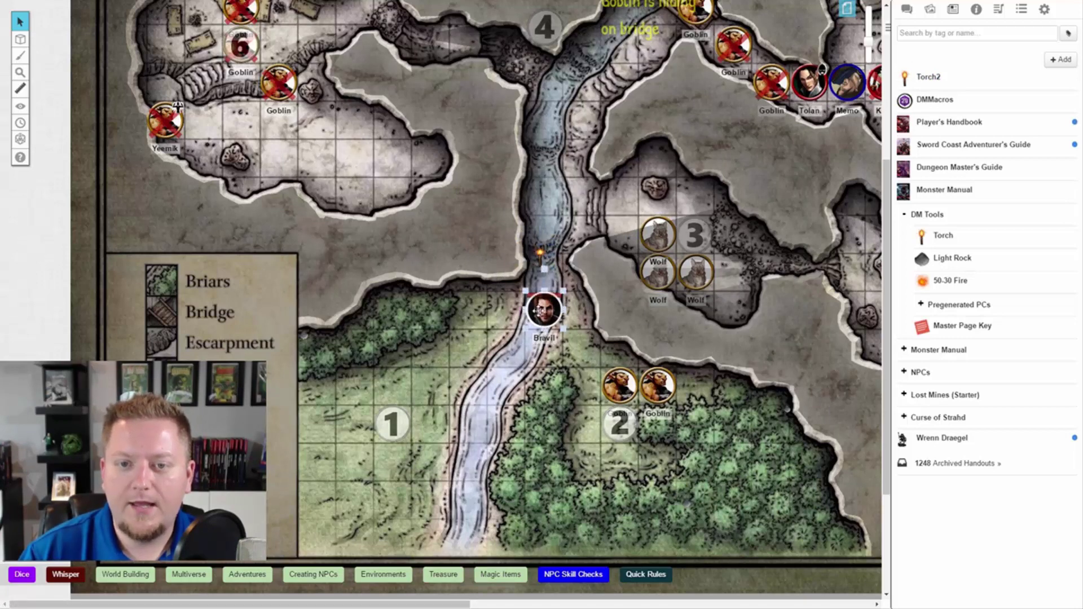
click(550, 293)
key(Up)
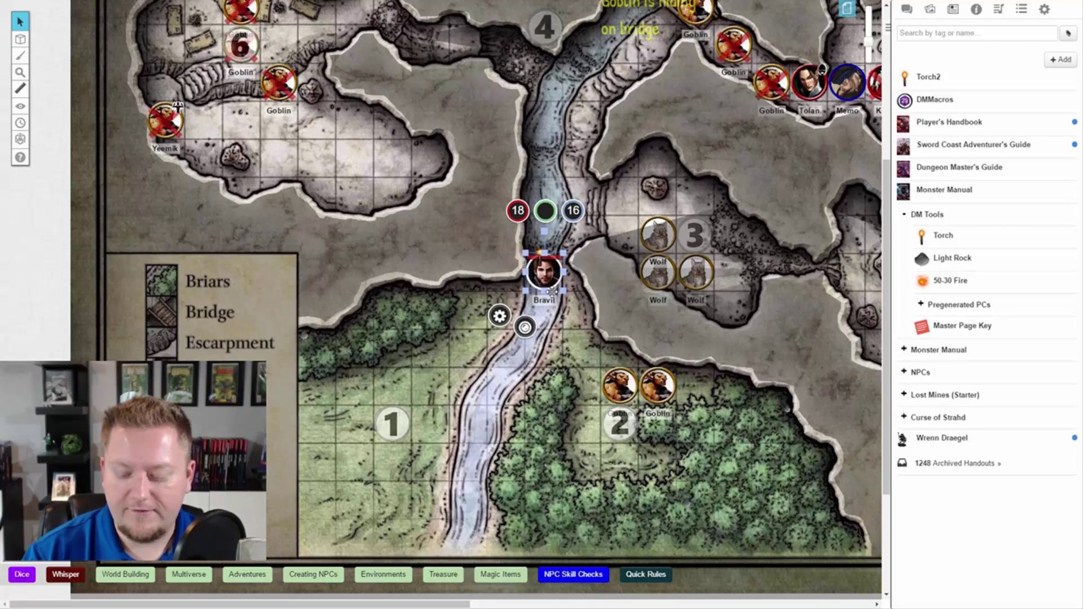
Step: Preview the character token's line of sight at the river's cave mouth and deselect the token
key(ctrl+l)
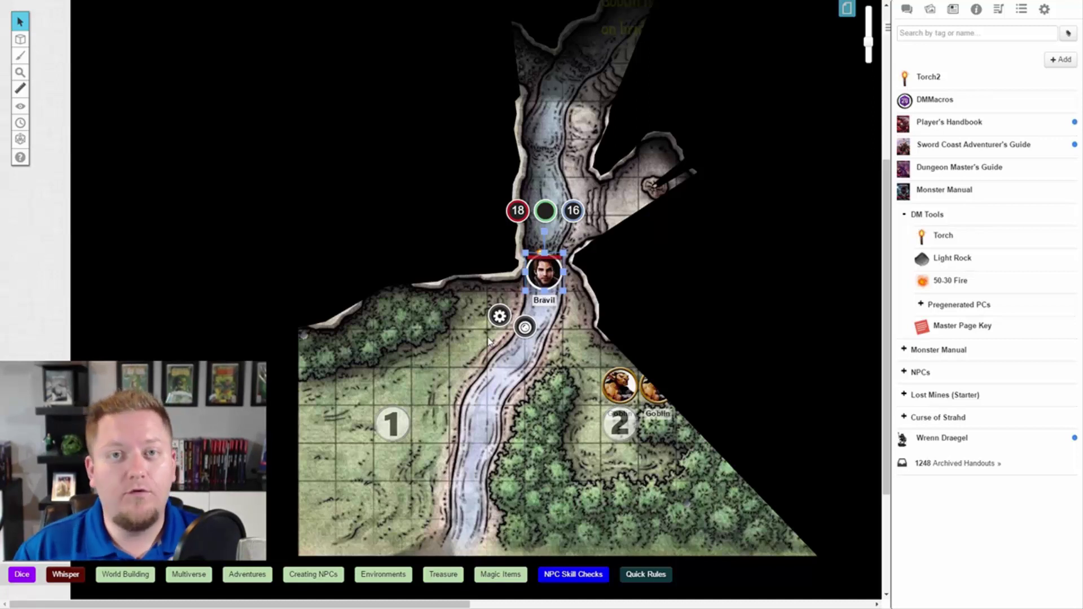
click(536, 193)
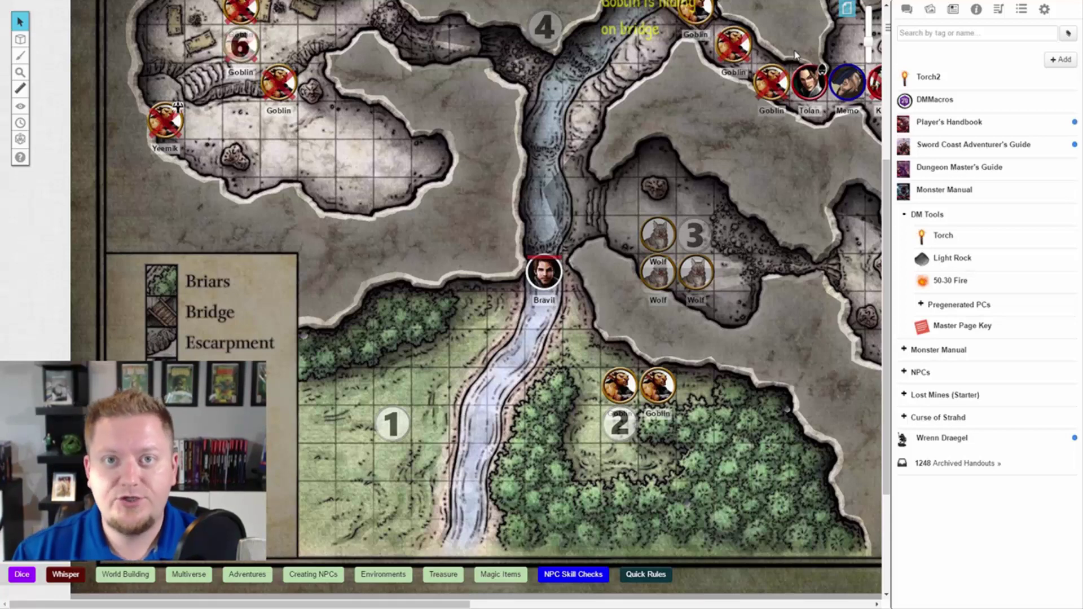
Step: Review the Dynamic Lighting options, including Restrict Movement, in the Untitled page's settings and leave without saving
click(851, 7)
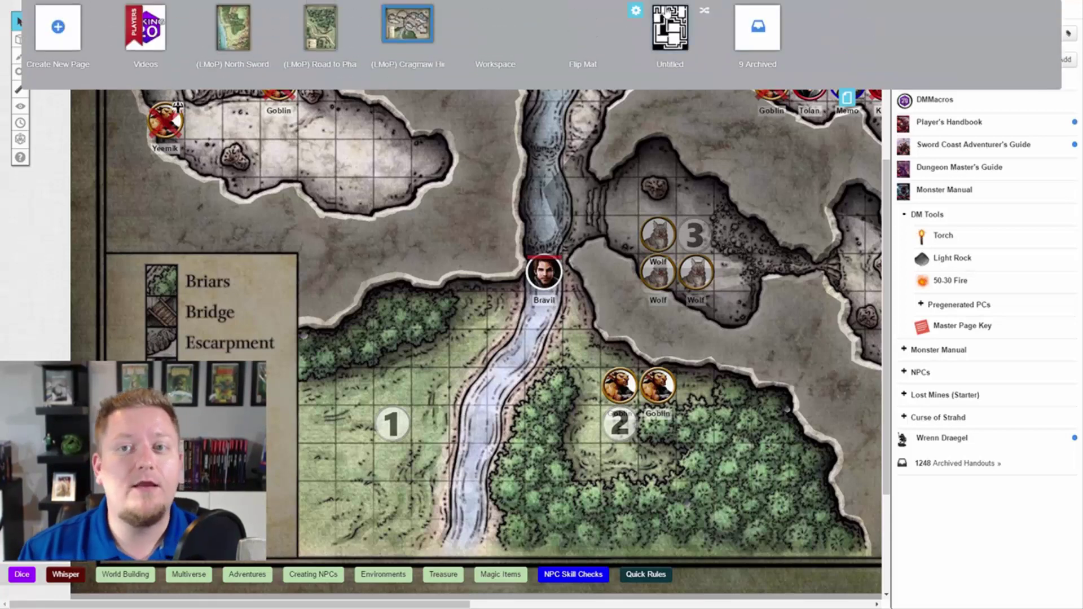
click(636, 14)
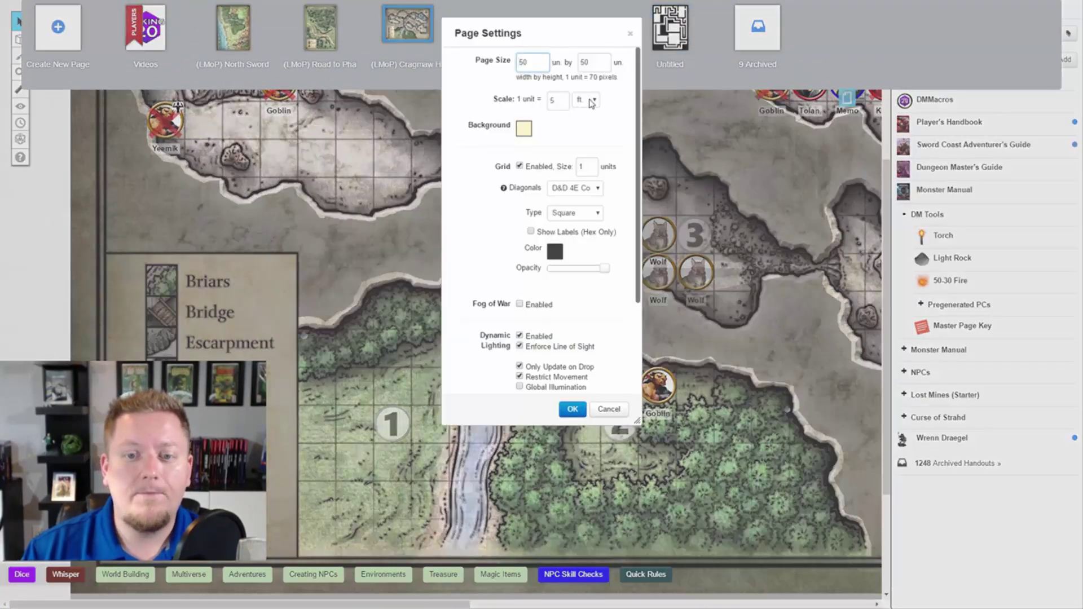
scroll(493, 220, down, 2)
click(519, 283)
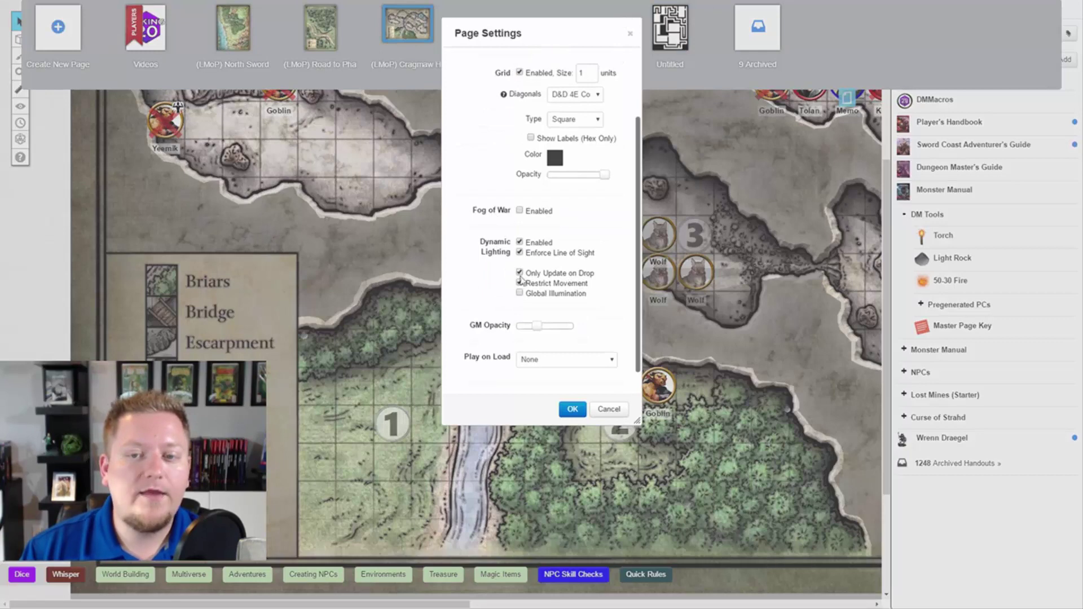
click(609, 409)
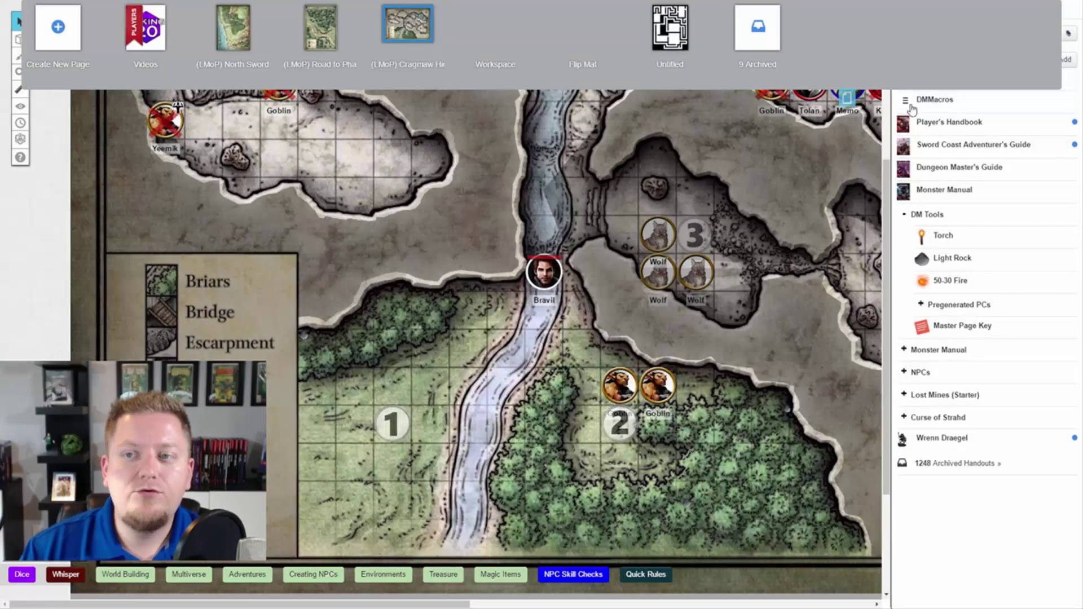
click(848, 100)
Step: Move the character token across the cave walls and back to area 1, placing it on the river's west bank two squares east
drag(544, 273, 497, 139)
drag(275, 116, 379, 382)
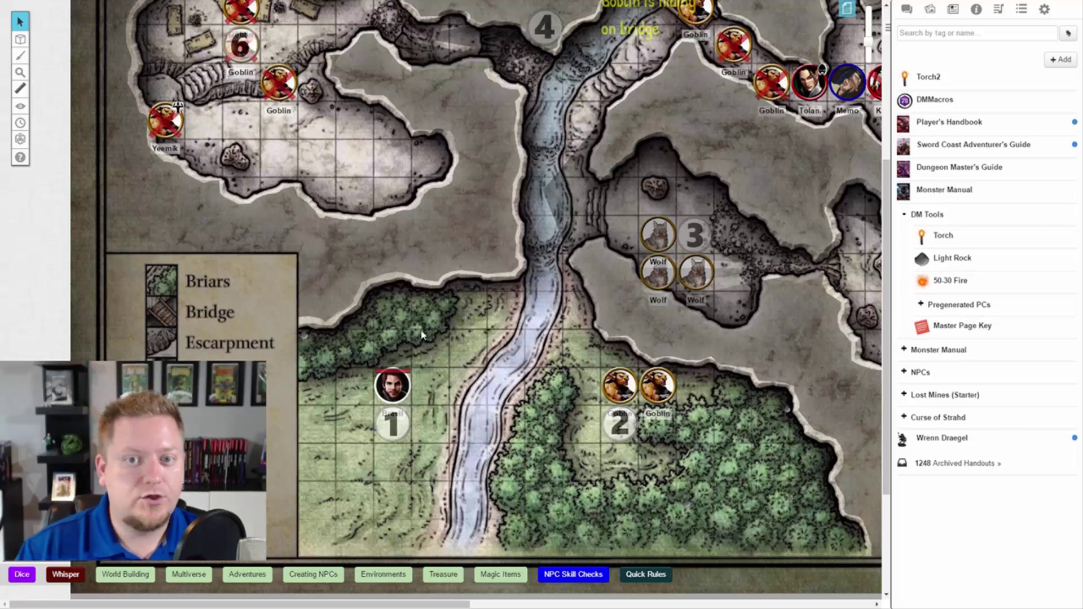
mouse_move(392, 386)
mouse_down()
mouse_move(442, 334)
mouse_move(556, 154)
mouse_move(526, 291)
mouse_move(479, 387)
mouse_up()
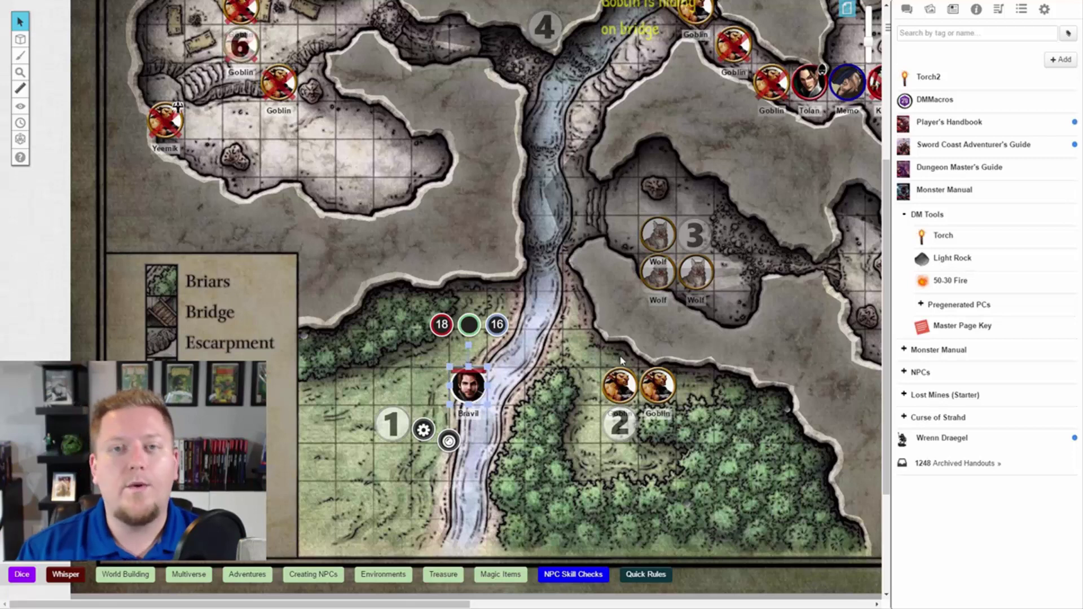